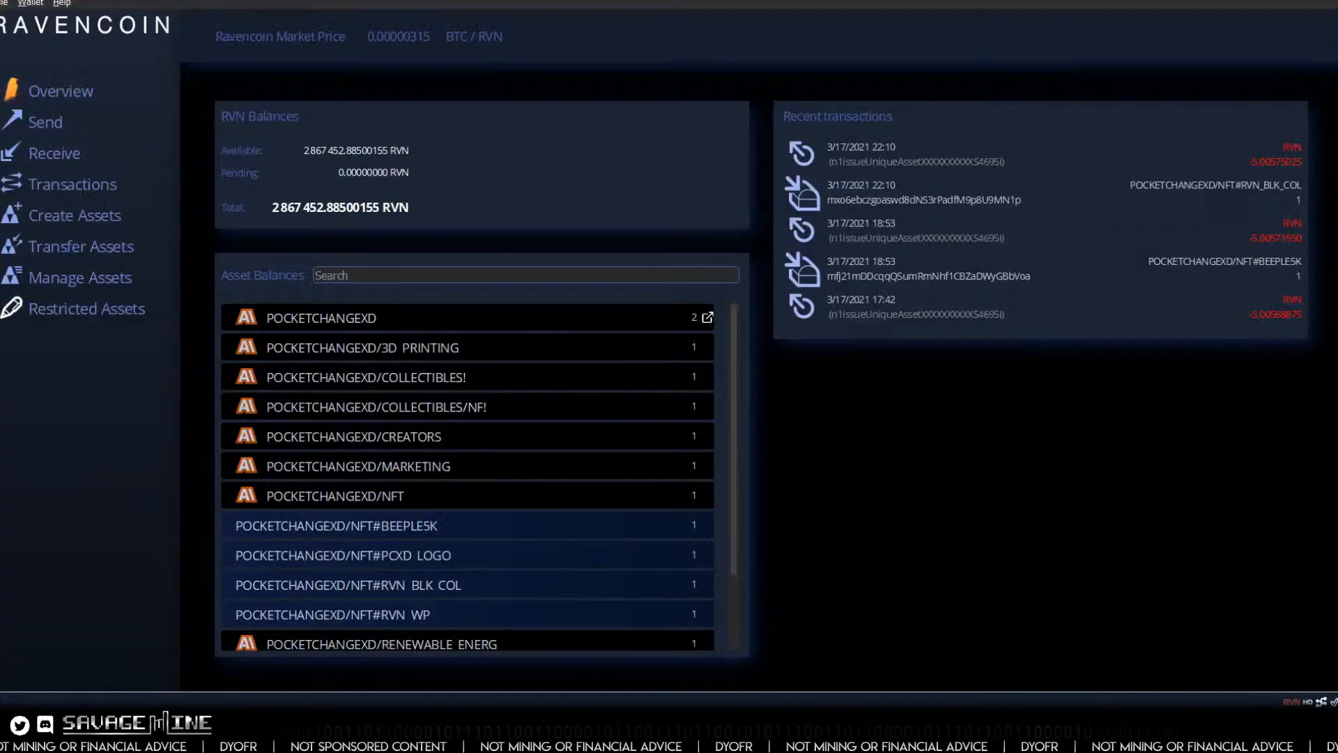
# Step: Review the PocketChangeXD organization matrix slide, then switch to the Raven Core wallet and look through its list of asset balances
pyautogui.doubleClick(365, 619)
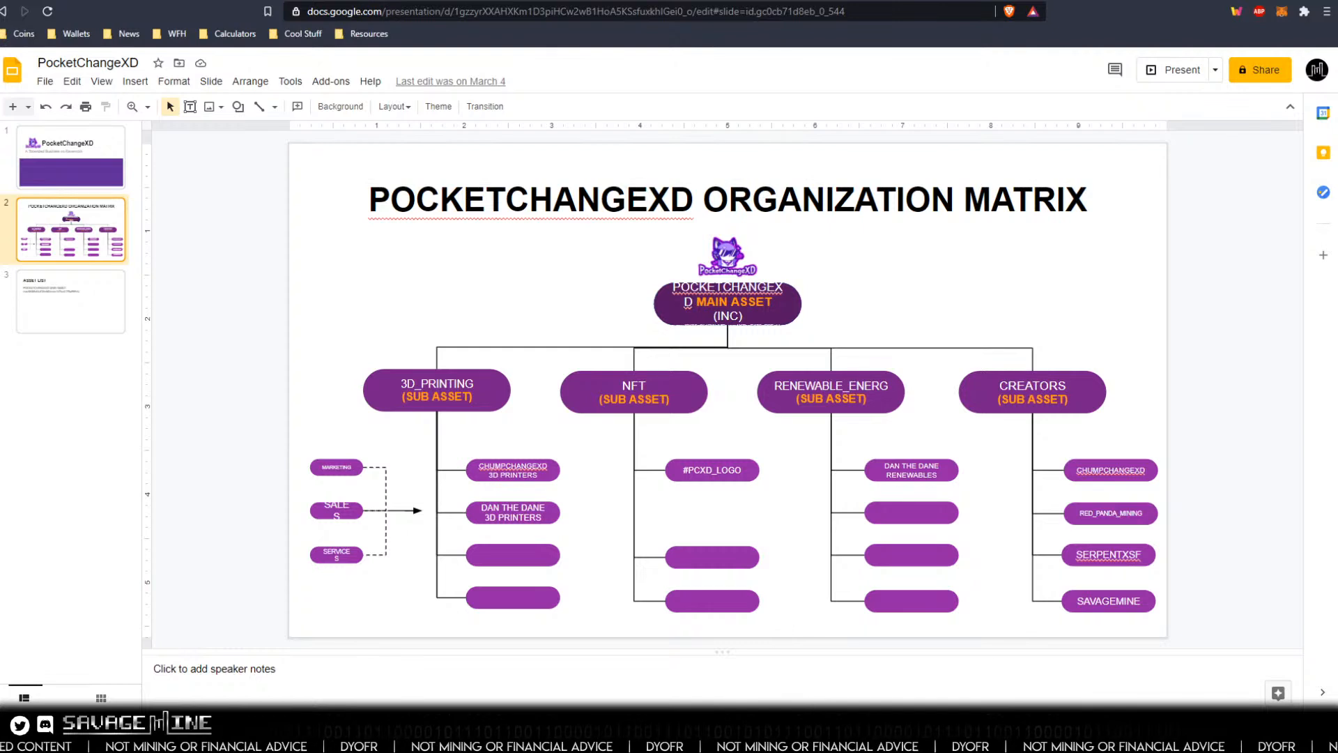
pyautogui.moveTo(834, 738)
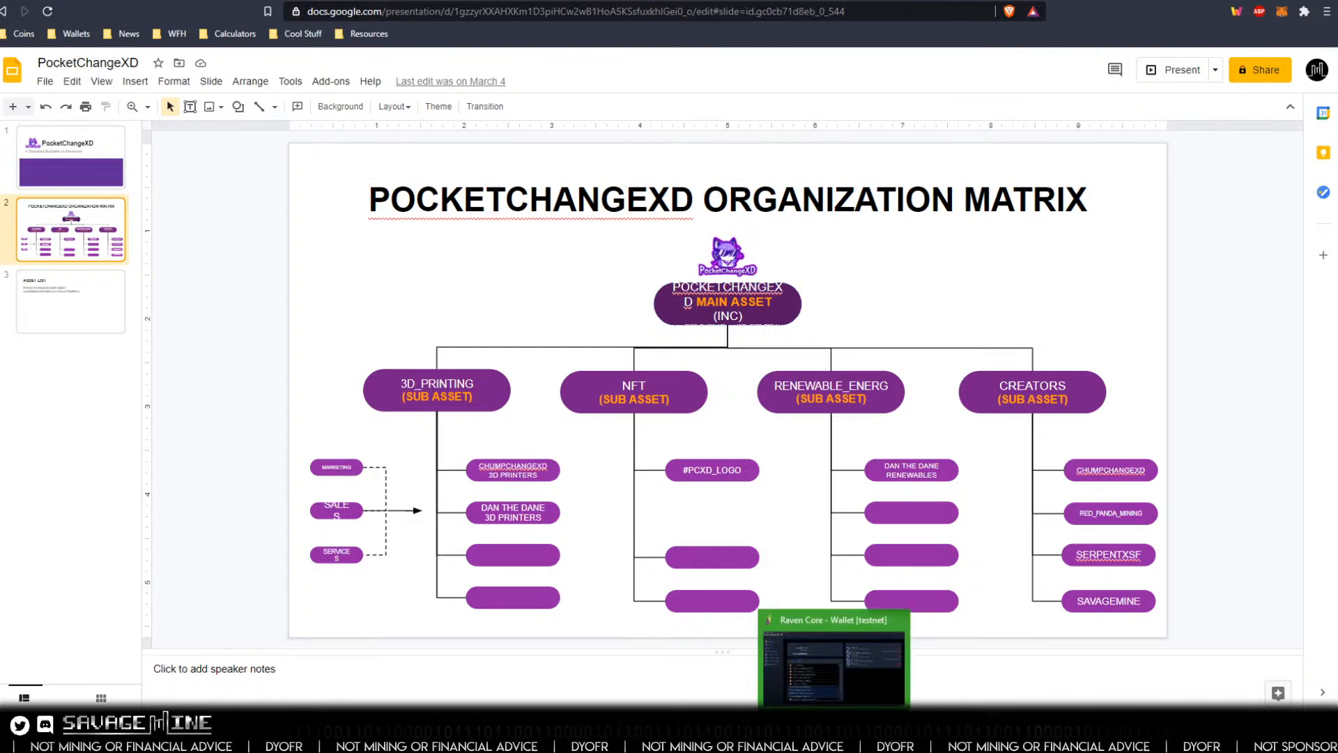
pyautogui.click(834, 739)
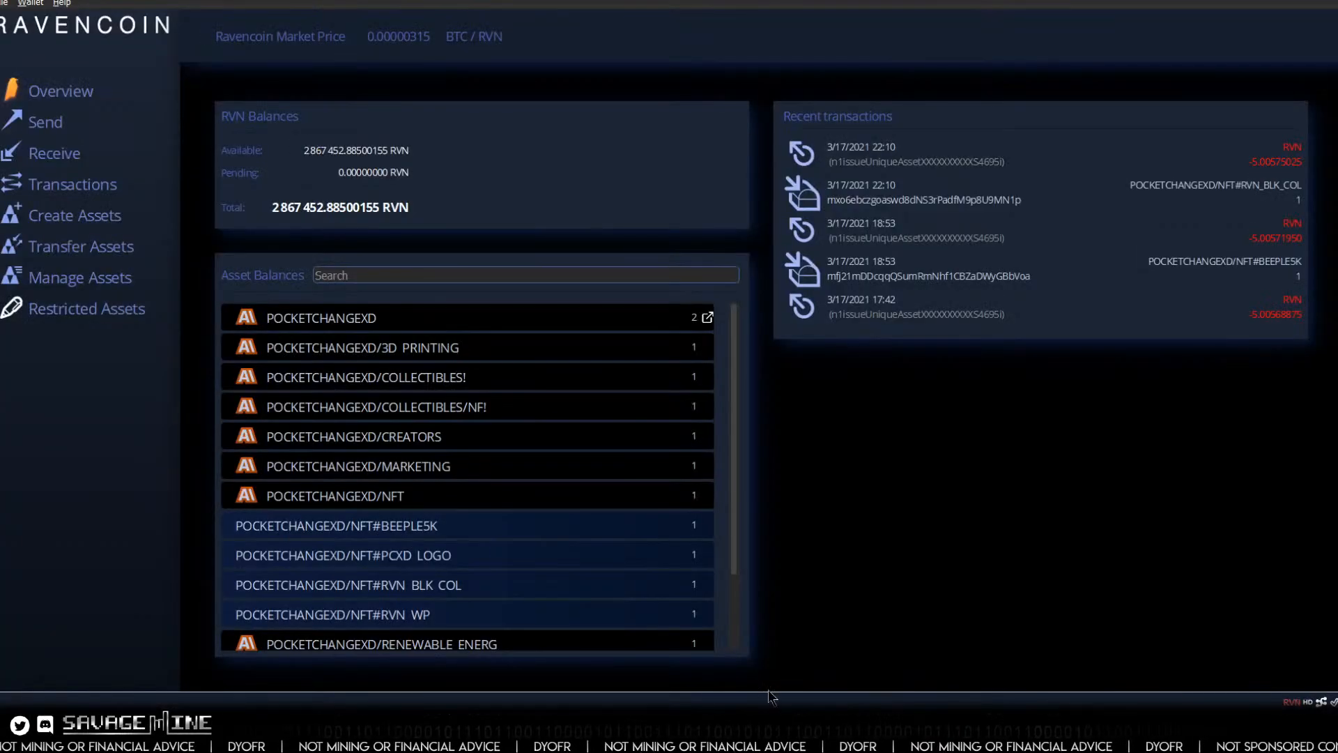
pyautogui.scroll(-1, 542, 538)
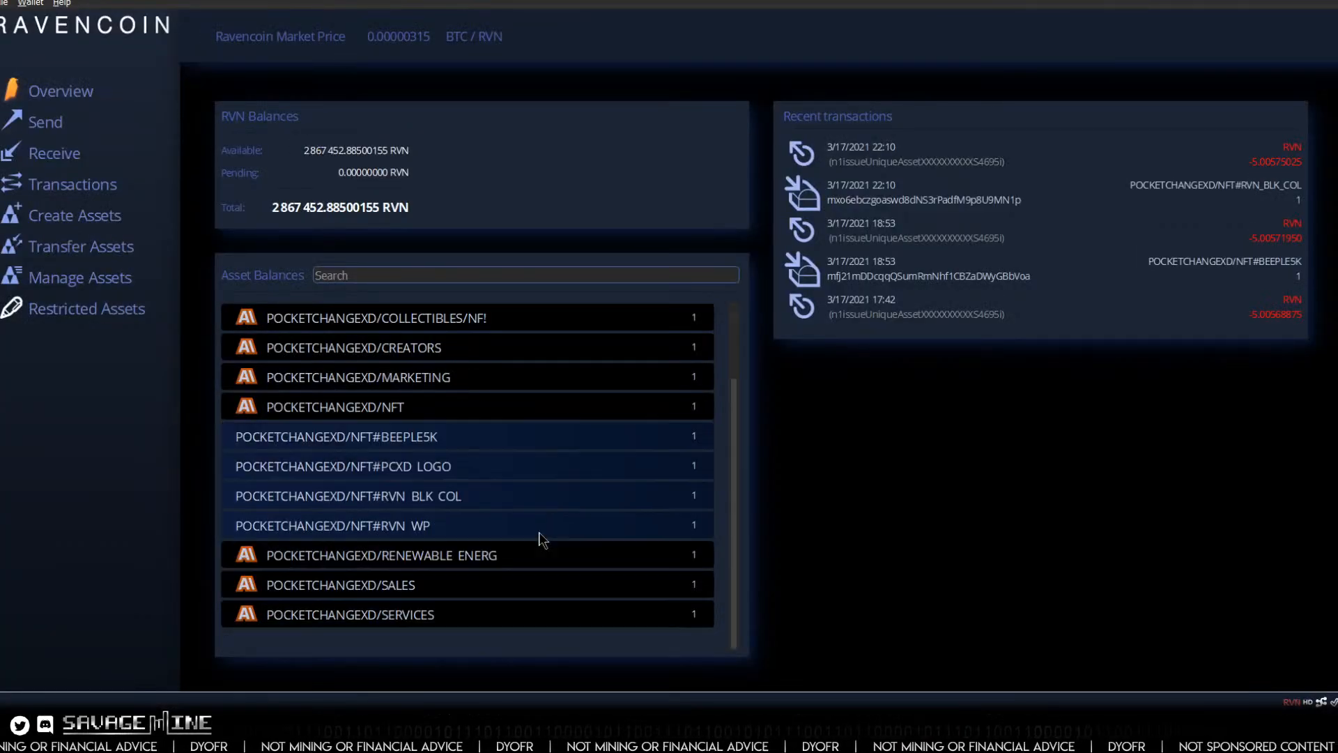
pyautogui.scroll(1, 547, 524)
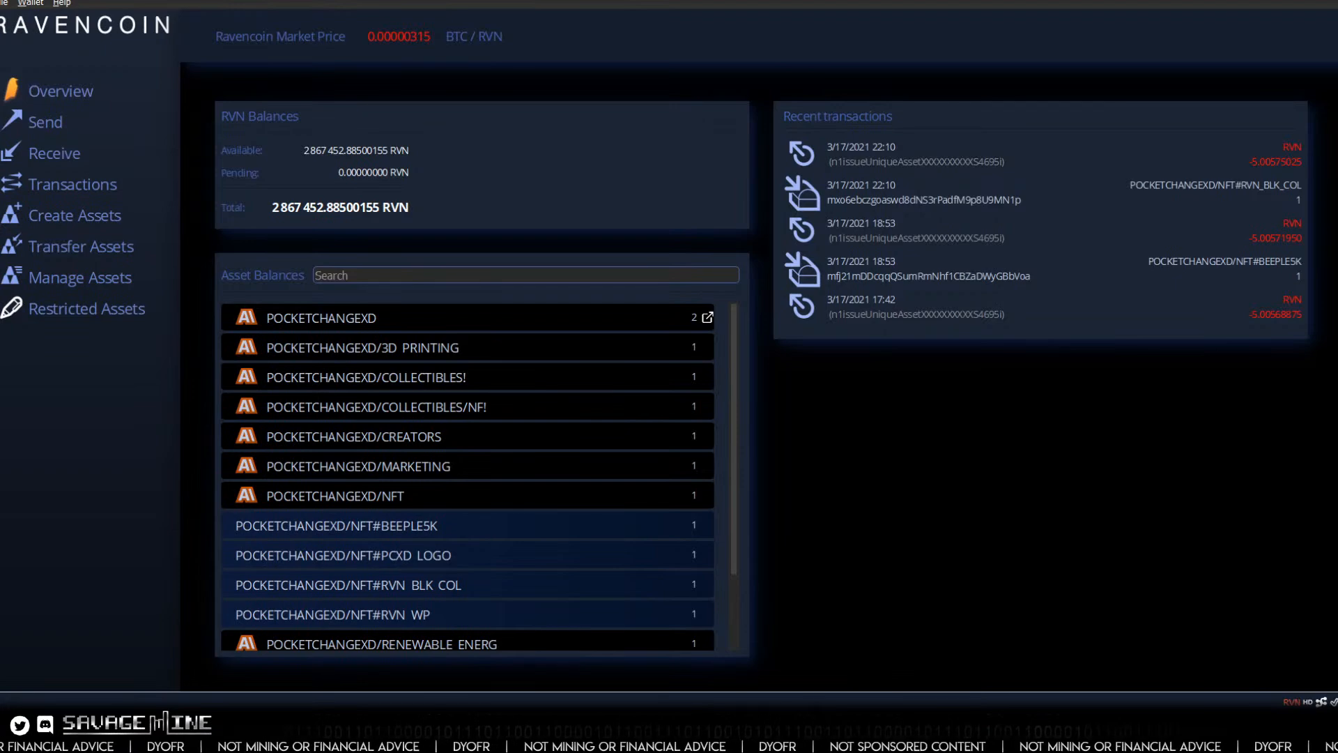
# Step: Look at the files stored in IPFS and open the image linked to the POCKETCHANGEXD/NFT#RVN BLK COL asset
pyautogui.moveTo(0, 56); pyautogui.dragTo(400, 28)
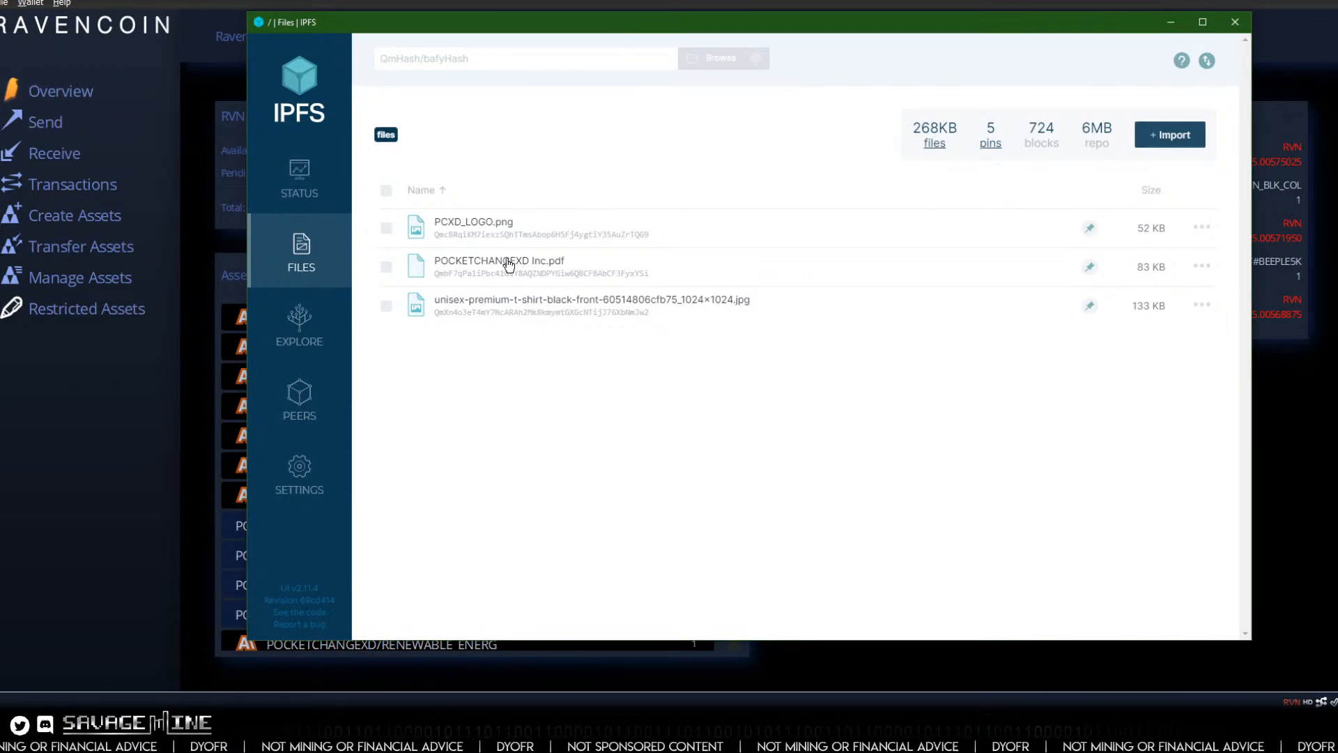
pyautogui.click(96, 499)
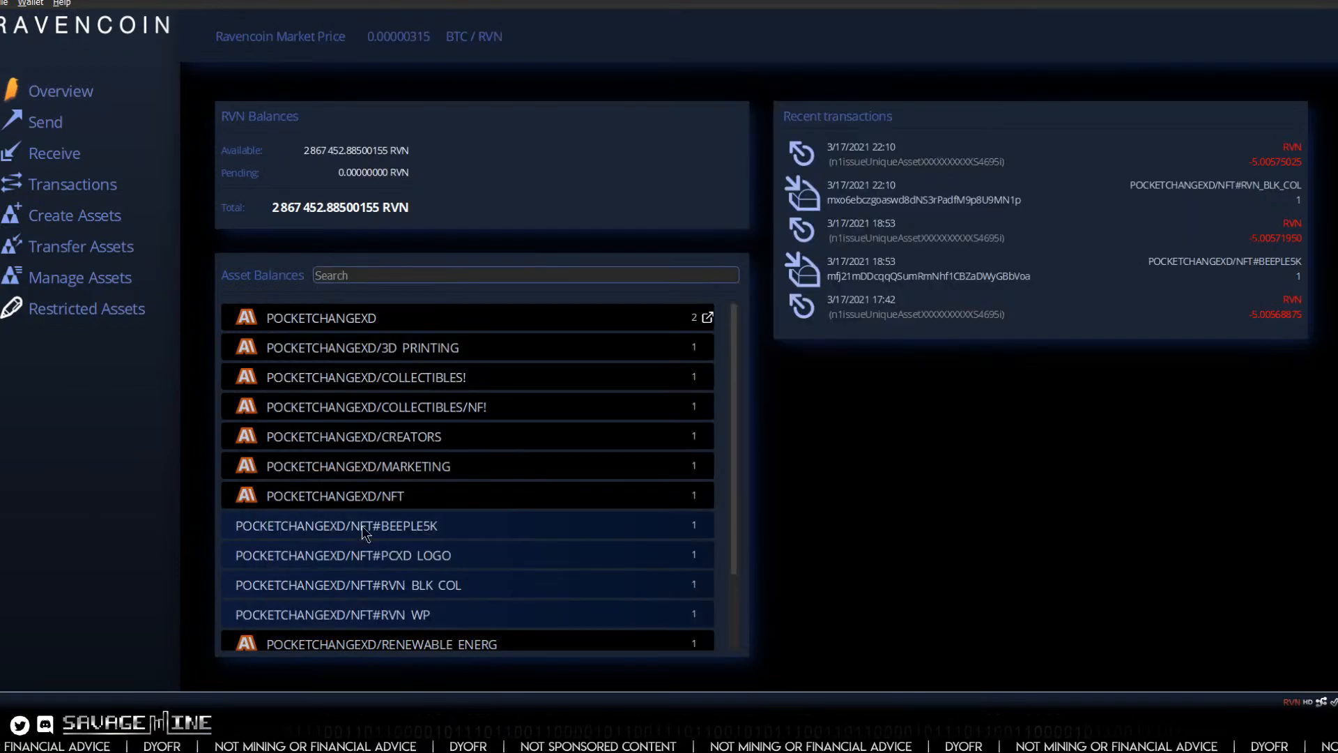
pyautogui.click(423, 583)
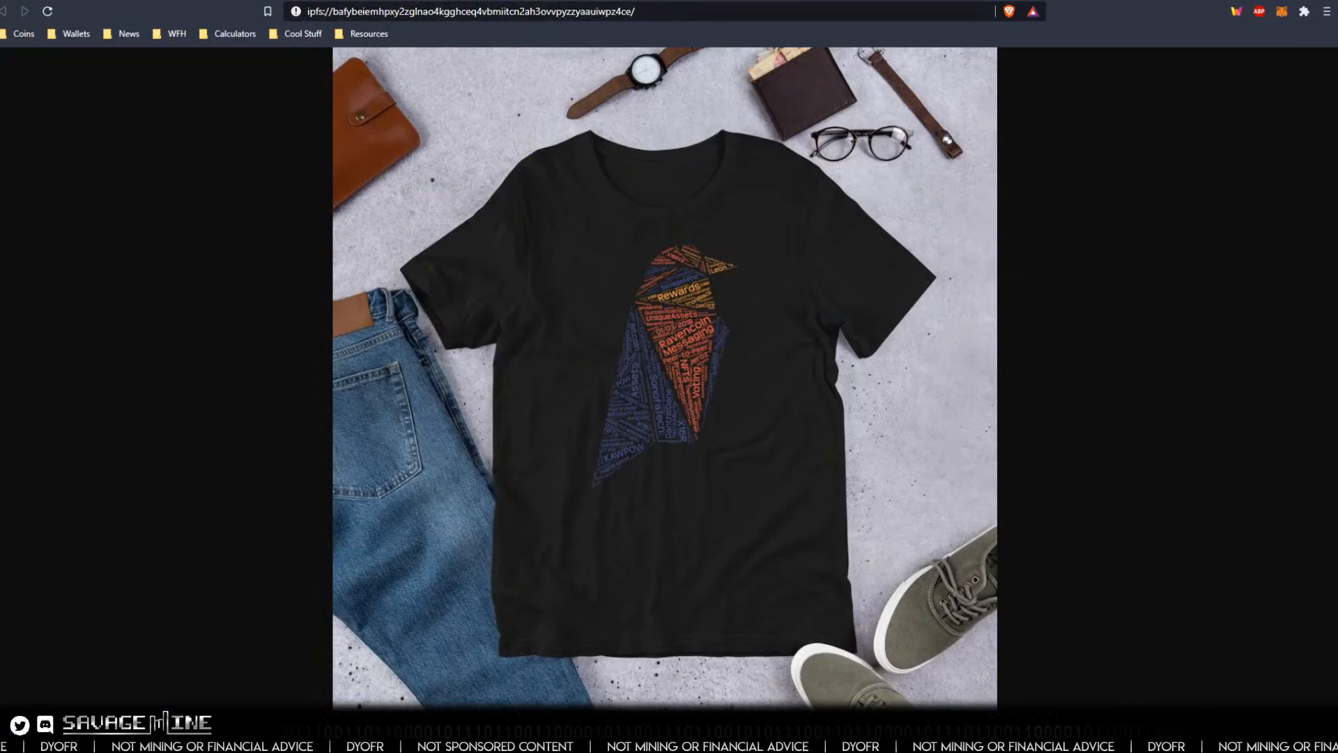
pyautogui.hotkey('alt', 'Tab')
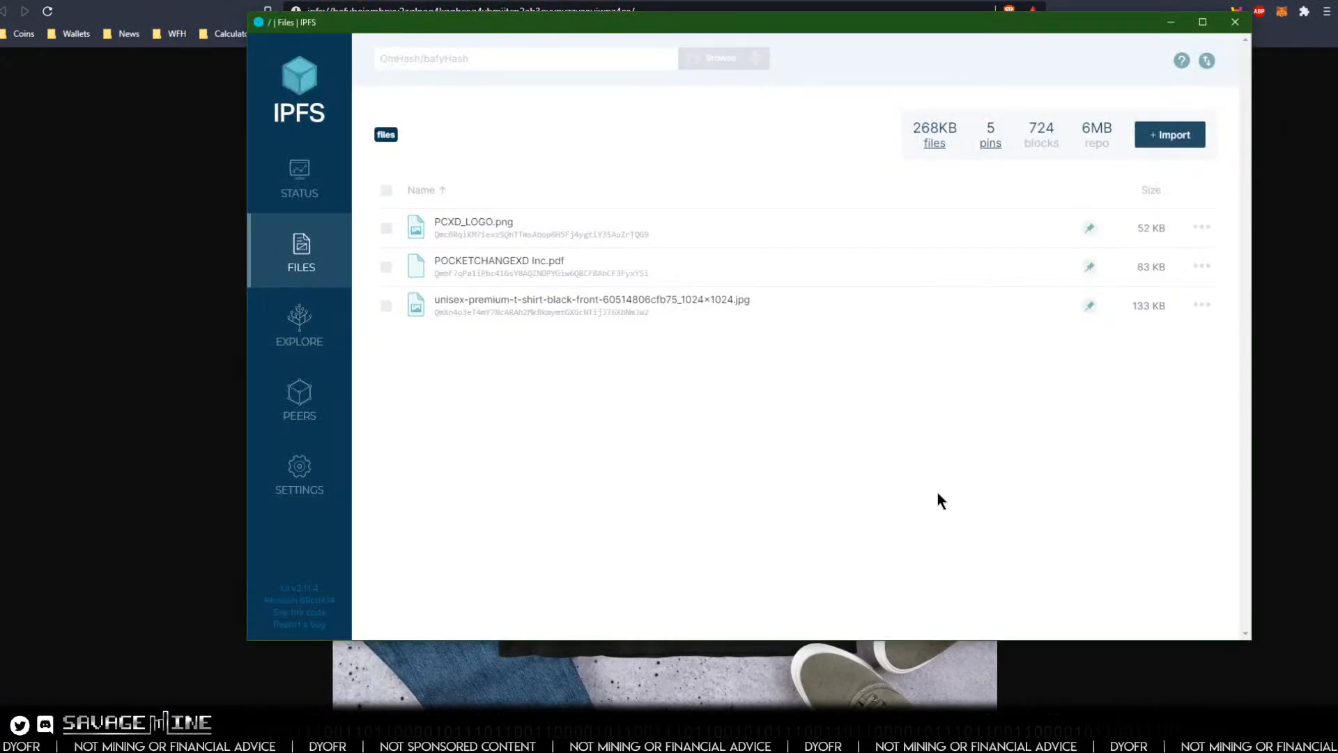
pyautogui.hotkey('alt', 'Tab')
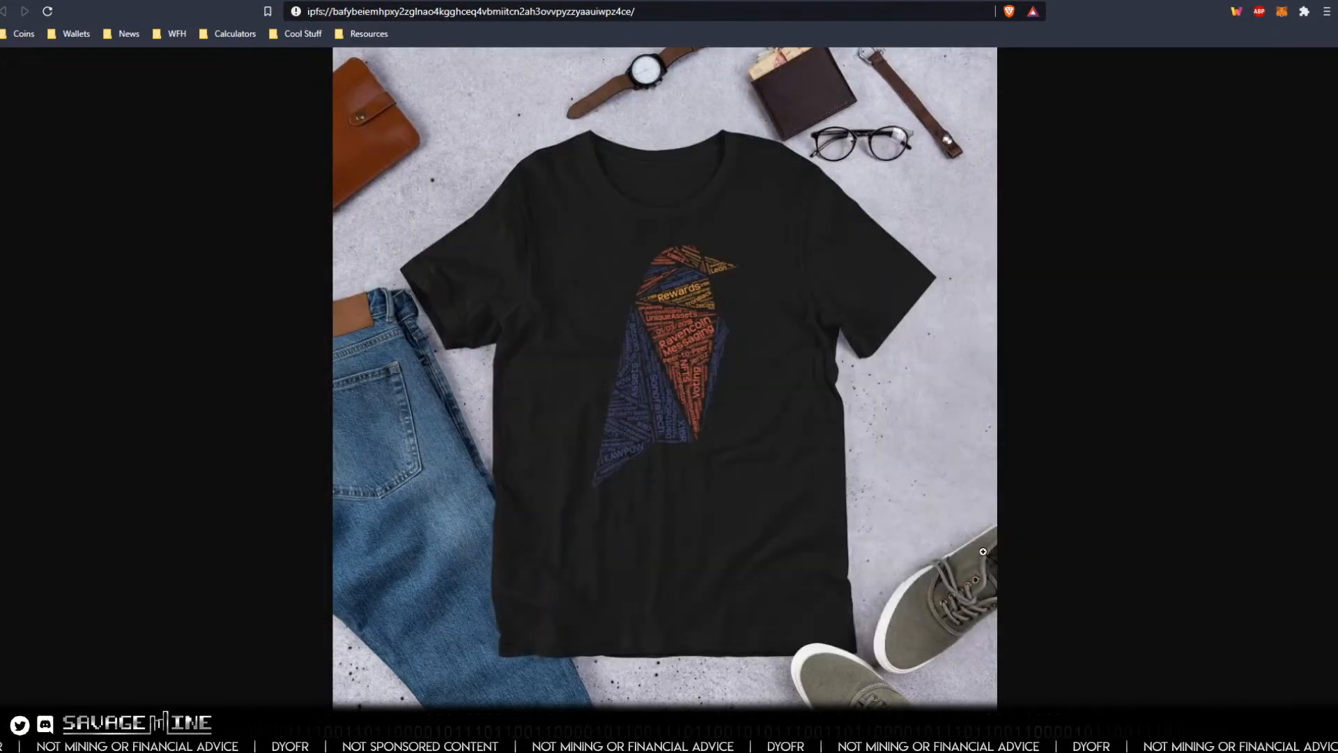
# Step: View the PocketChangeXD logo and the image collage on IPFS, highlight the collage's hash in its address, and return to the wallet
pyautogui.click(1182, 2)
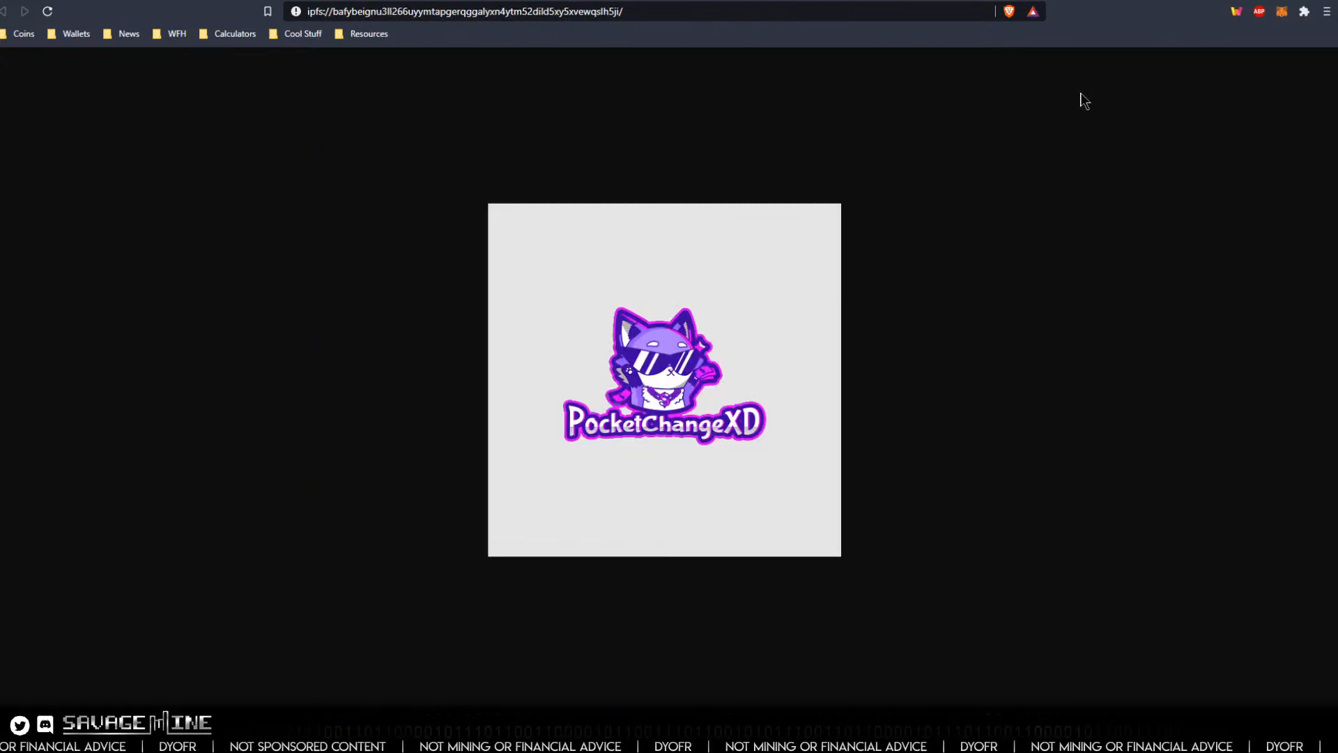
pyautogui.click(1182, 2)
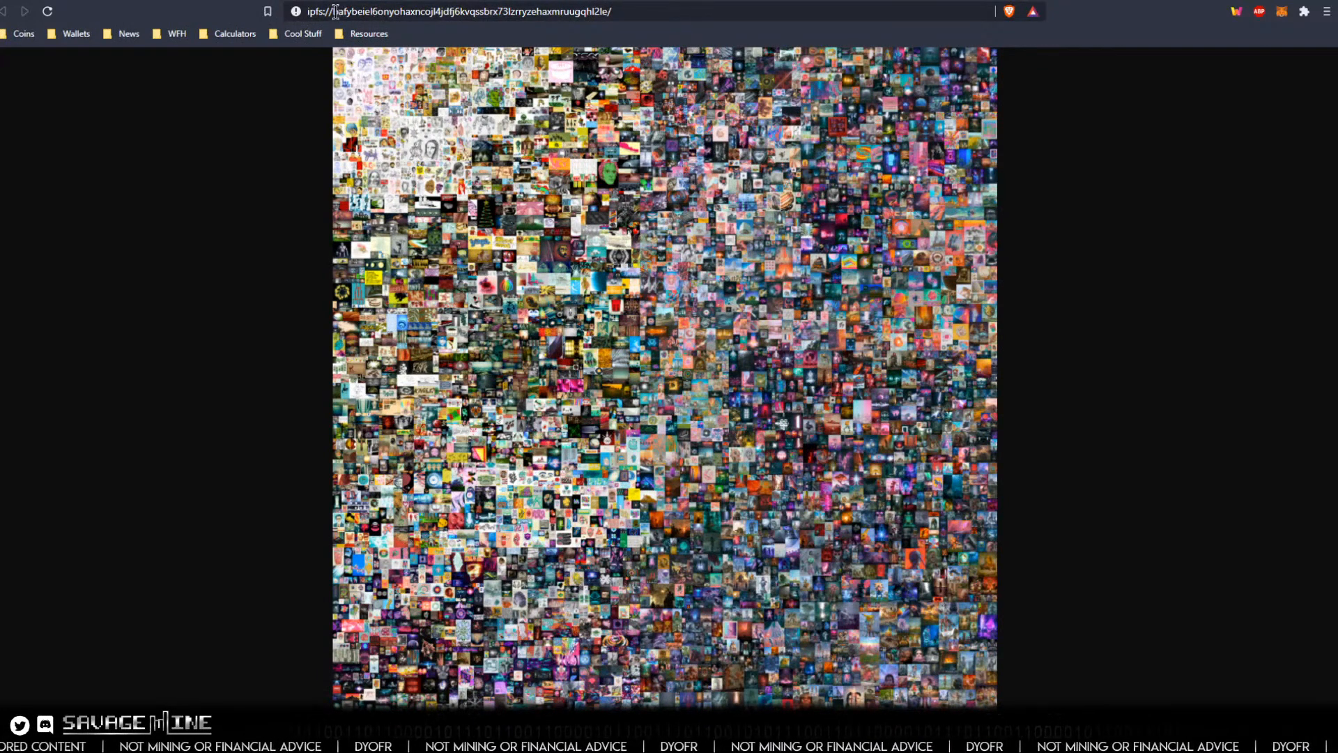
pyautogui.moveTo(335, 12); pyautogui.dragTo(636, 17)
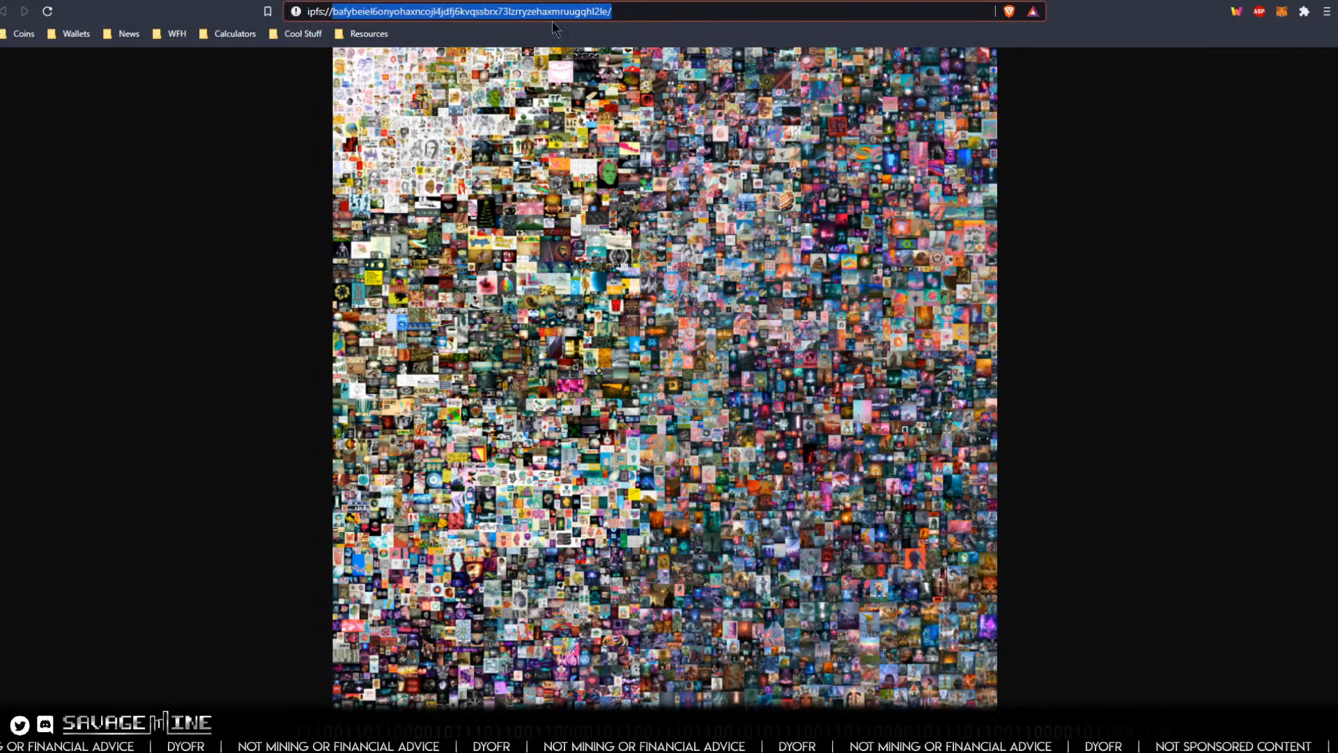
pyautogui.click(626, 11)
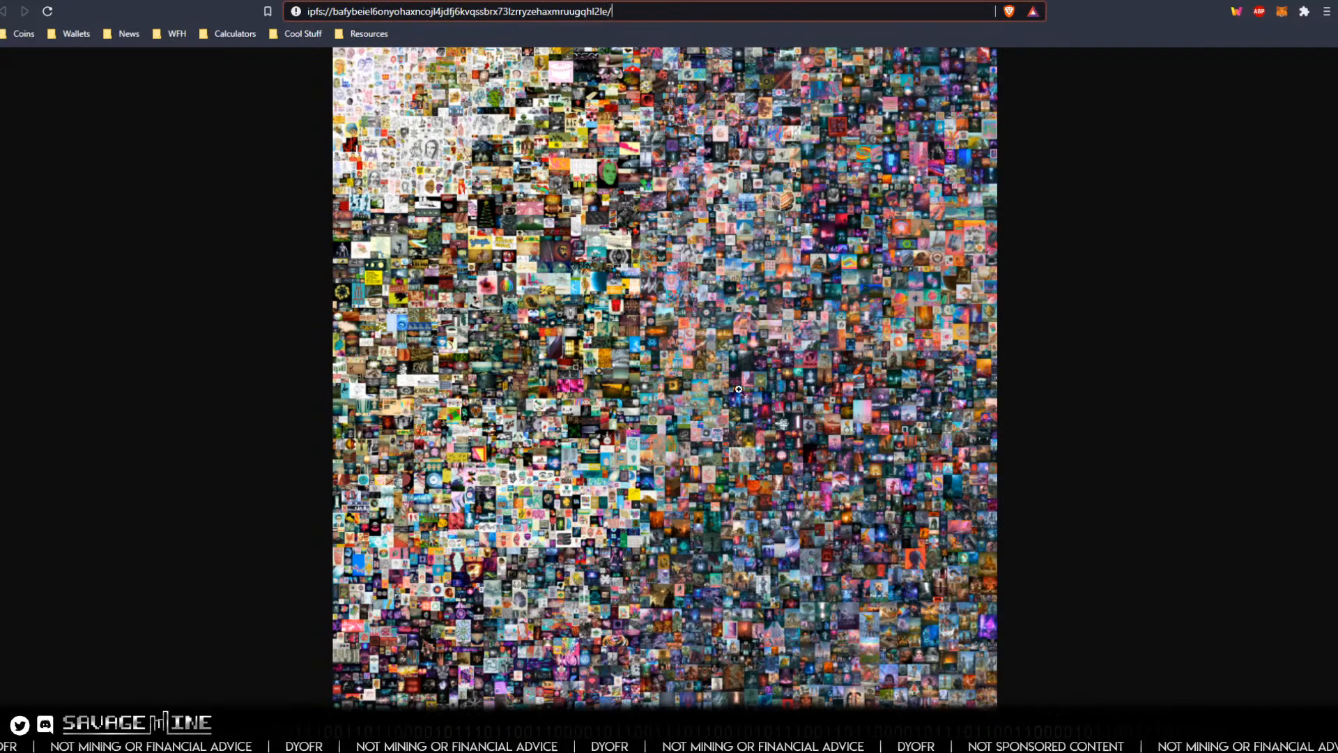
pyautogui.click(1185, 0)
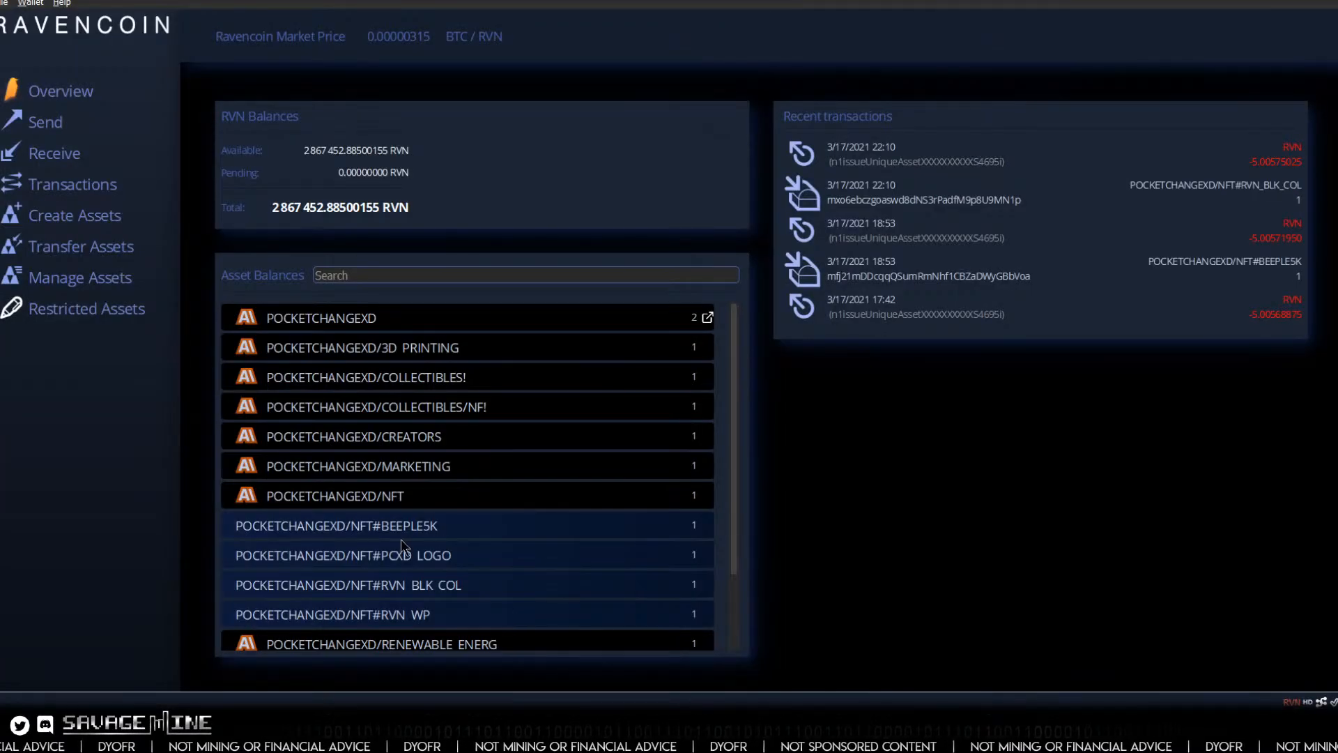
# Step: Examine the BEEPLE5K entry among the wallet assets and look over the file list in IPFS
pyautogui.moveTo(413, 528)
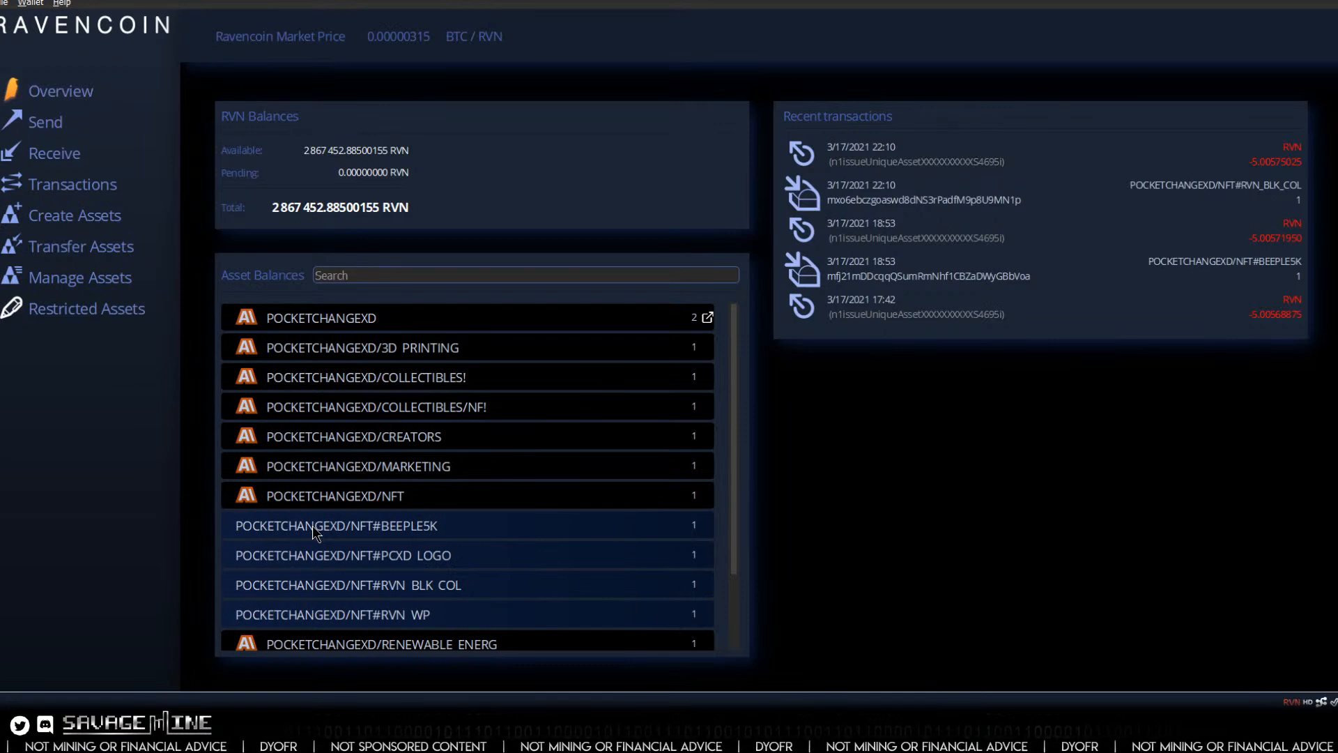
pyautogui.moveTo(311, 525)
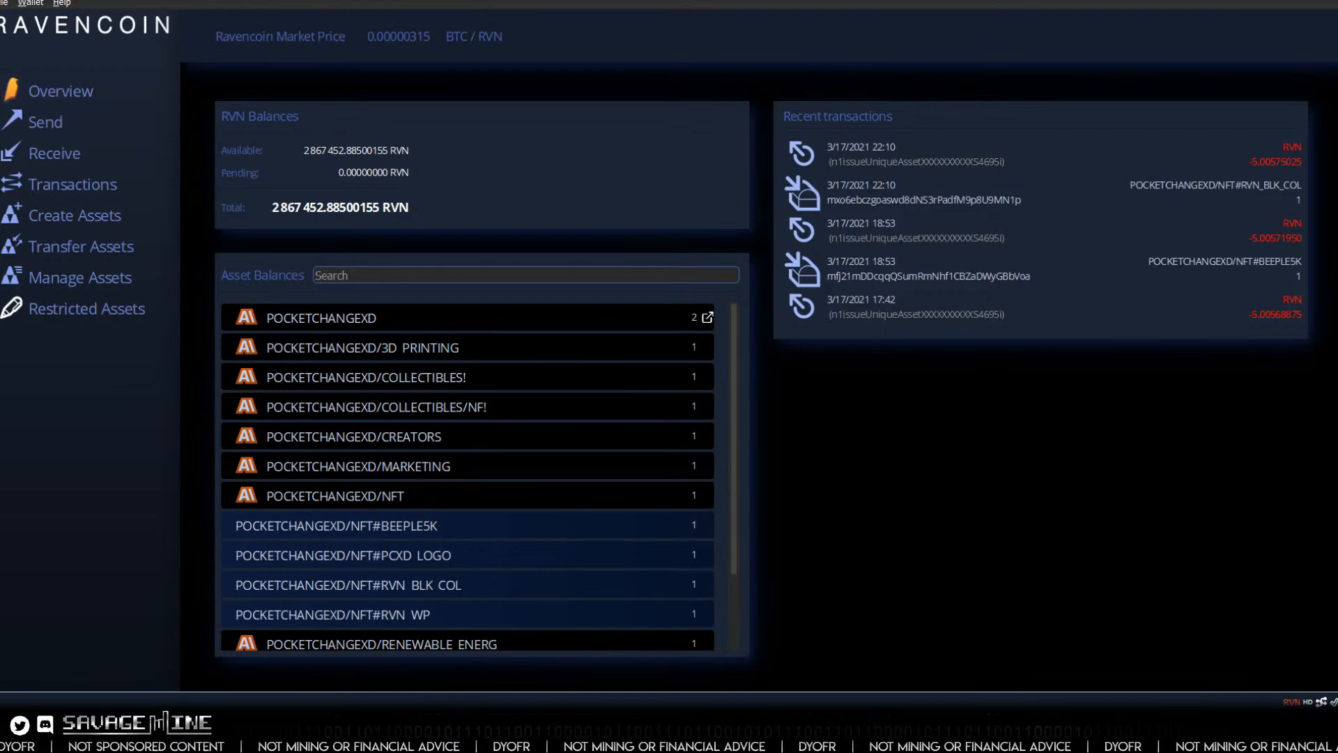
pyautogui.click(869, 728)
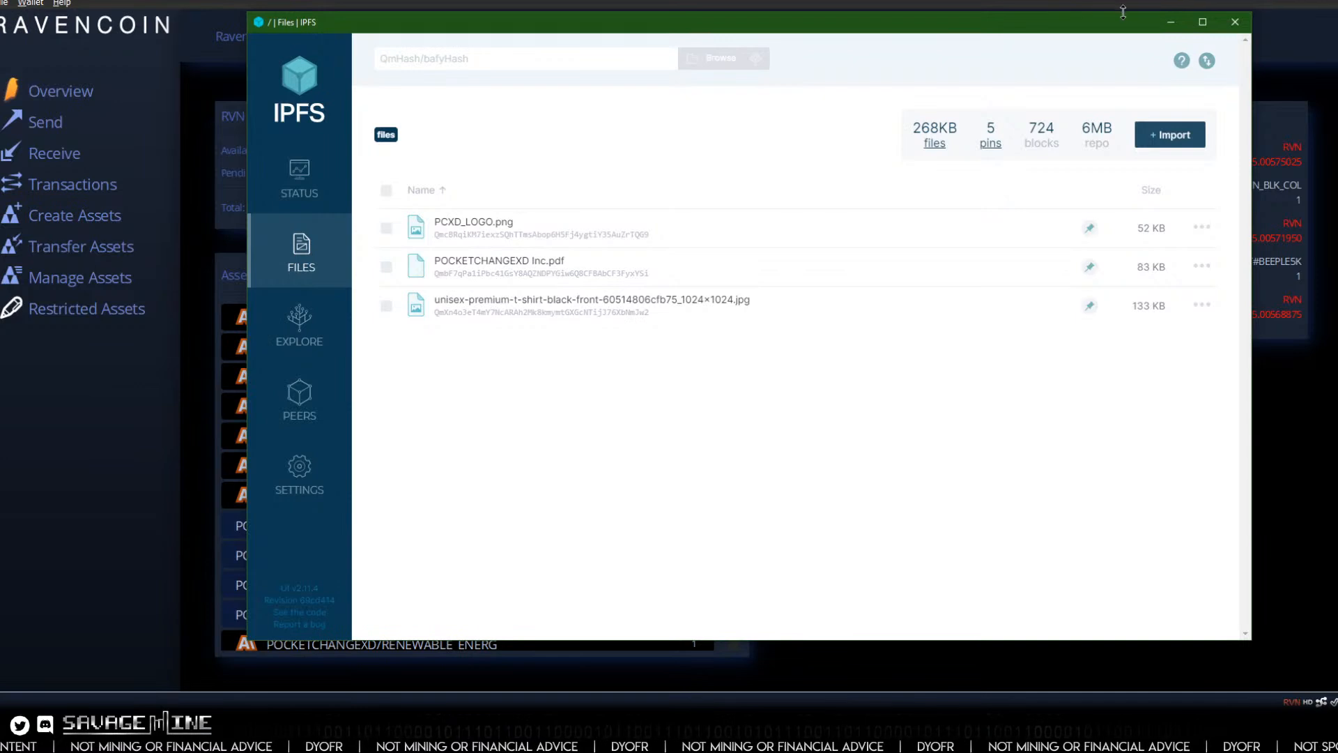
pyautogui.click(1169, 24)
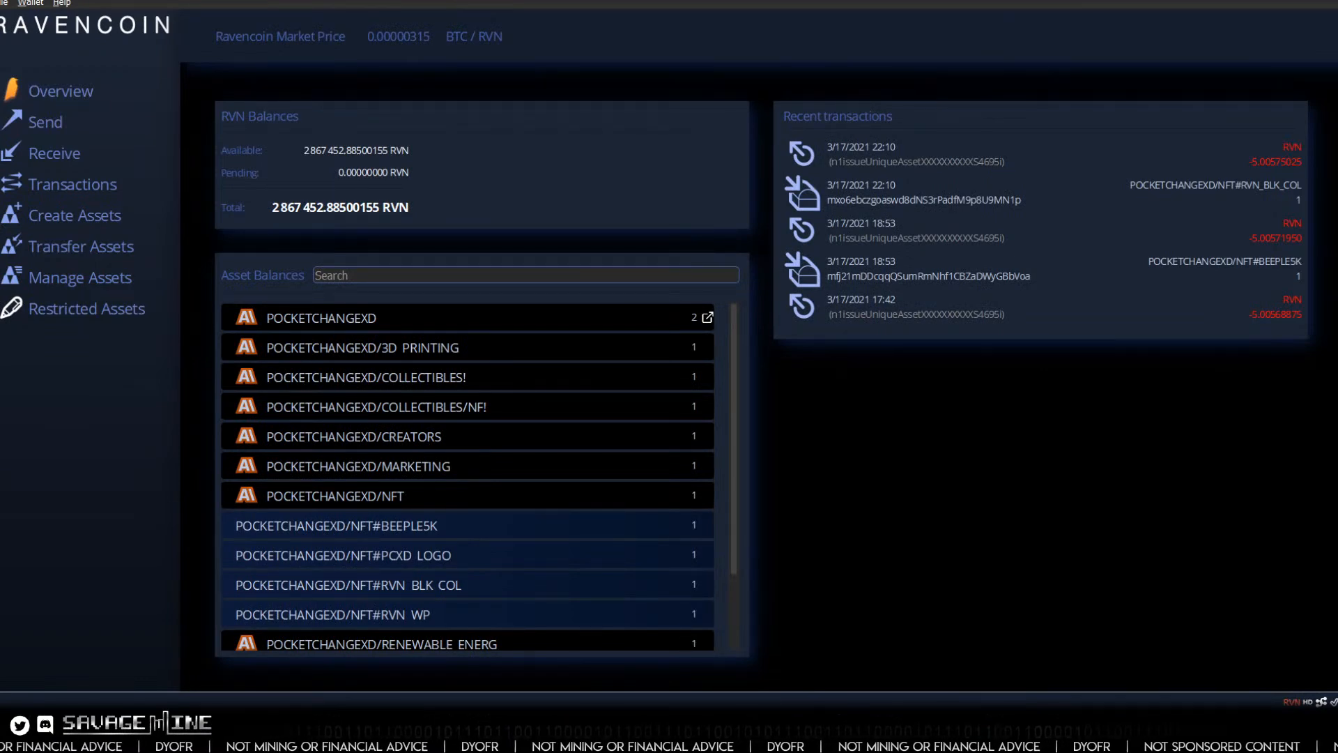
pyautogui.hotkey('alt', 'Tab')
pyautogui.hotkey('alt', 'Tab')
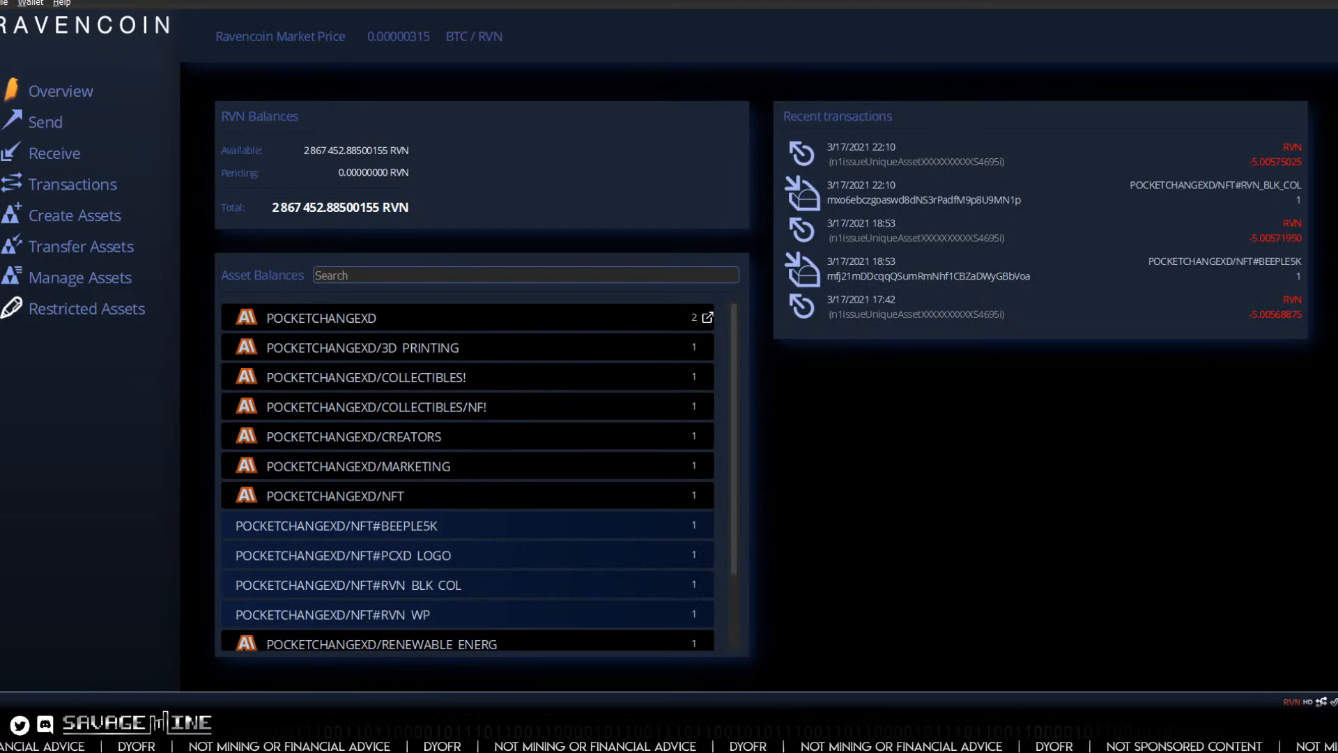
pyautogui.hotkey('alt', 'Tab')
pyautogui.hotkey('alt', 'Tab')
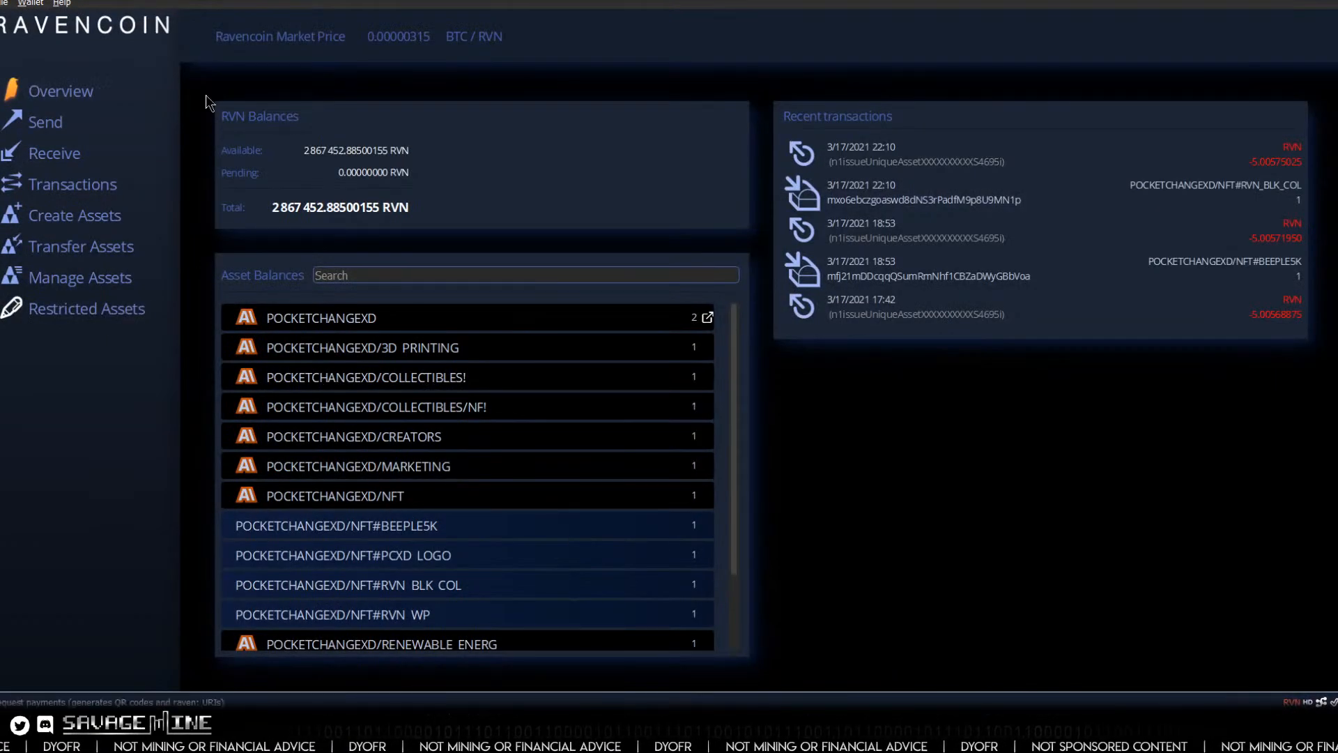
# Step: Start a new asset with an IPFS/Txid hash enabled and paste in the CID of the unisex-premium-t-shirt-black-front image copied from IPFS
pyautogui.click(85, 219)
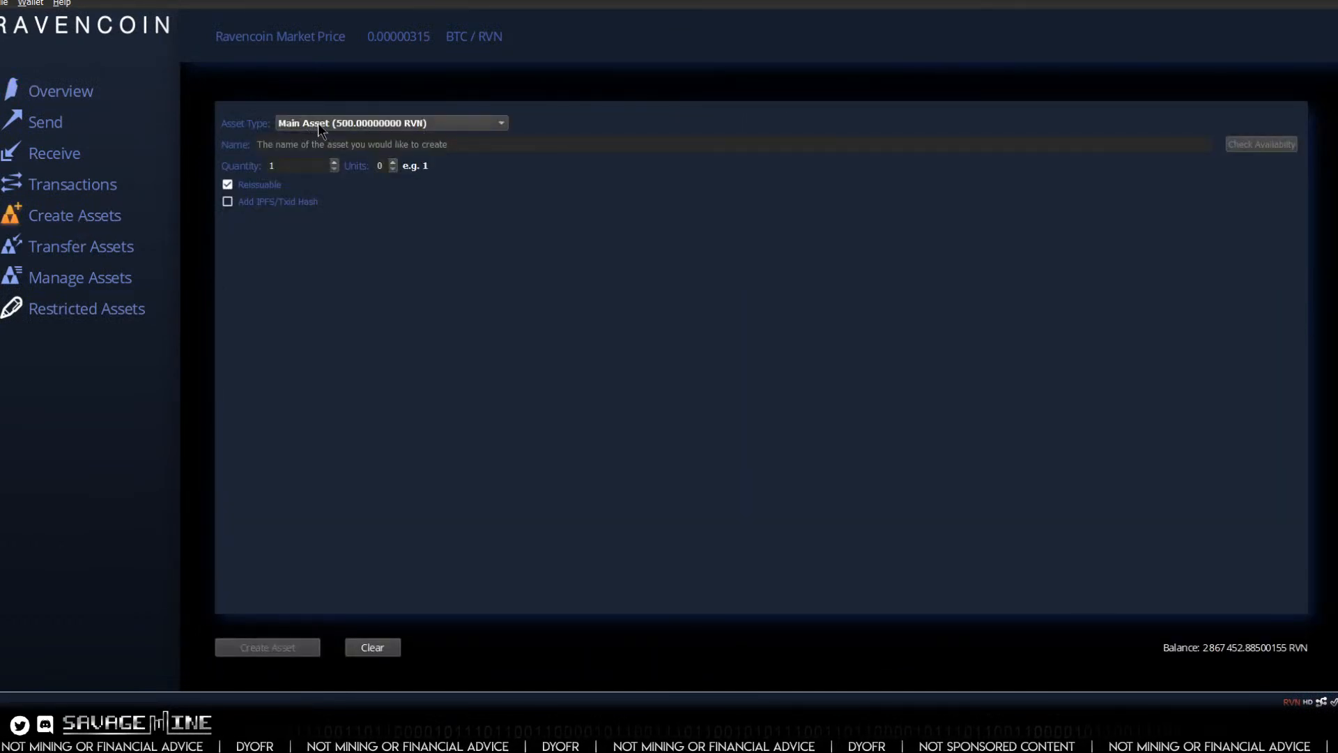
pyautogui.click(228, 203)
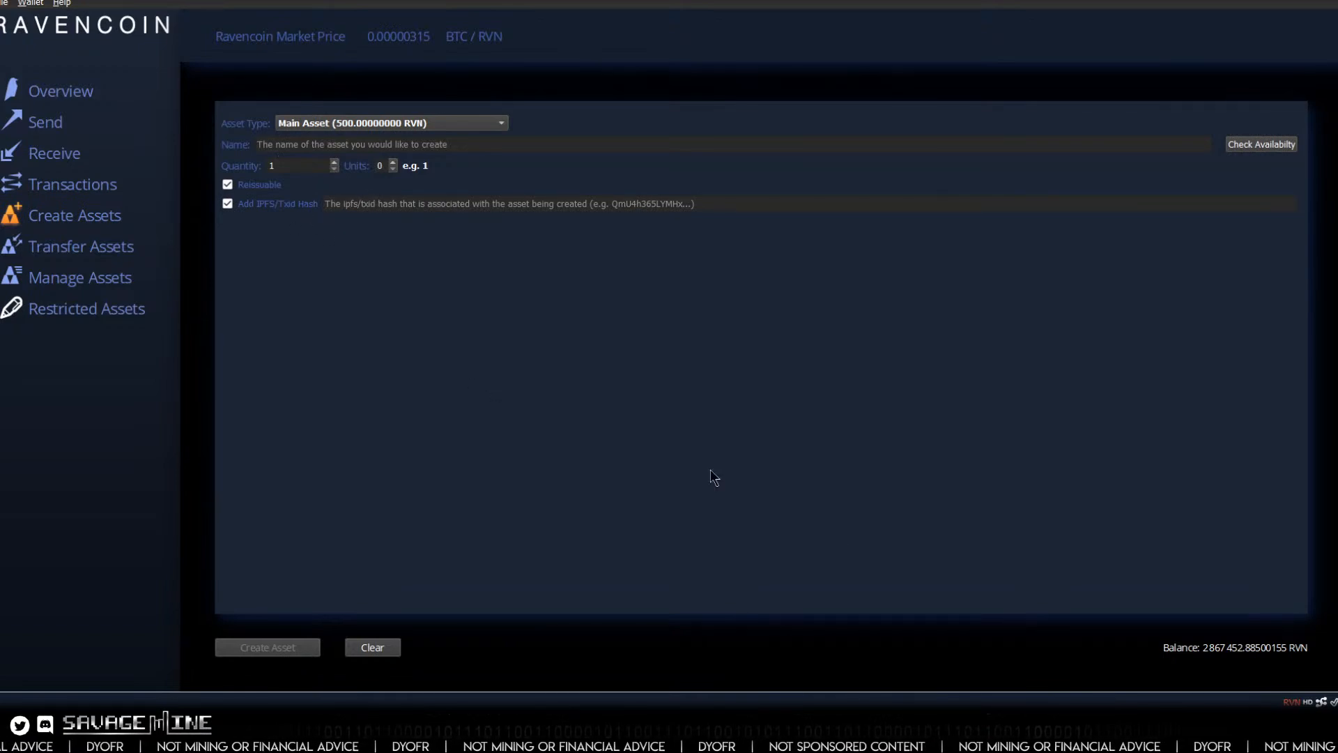
pyautogui.click(934, 737)
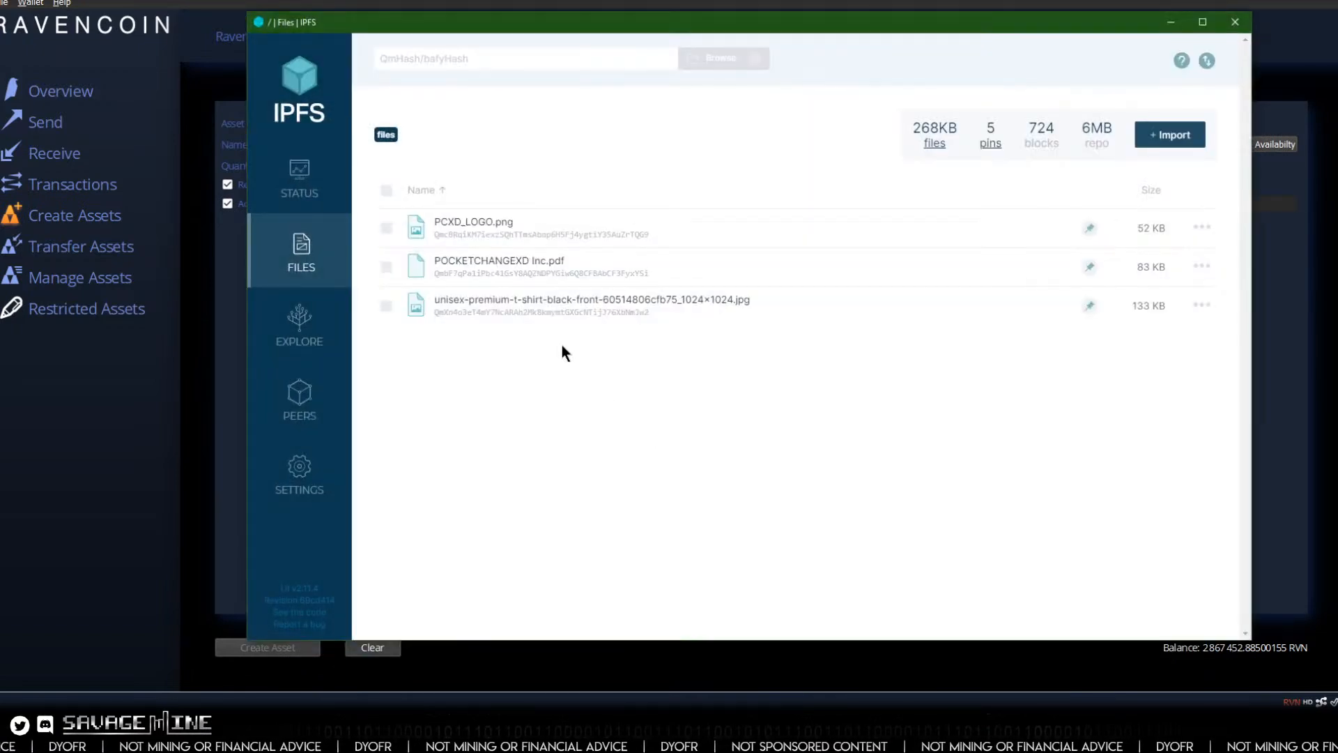
pyautogui.rightClick(568, 313)
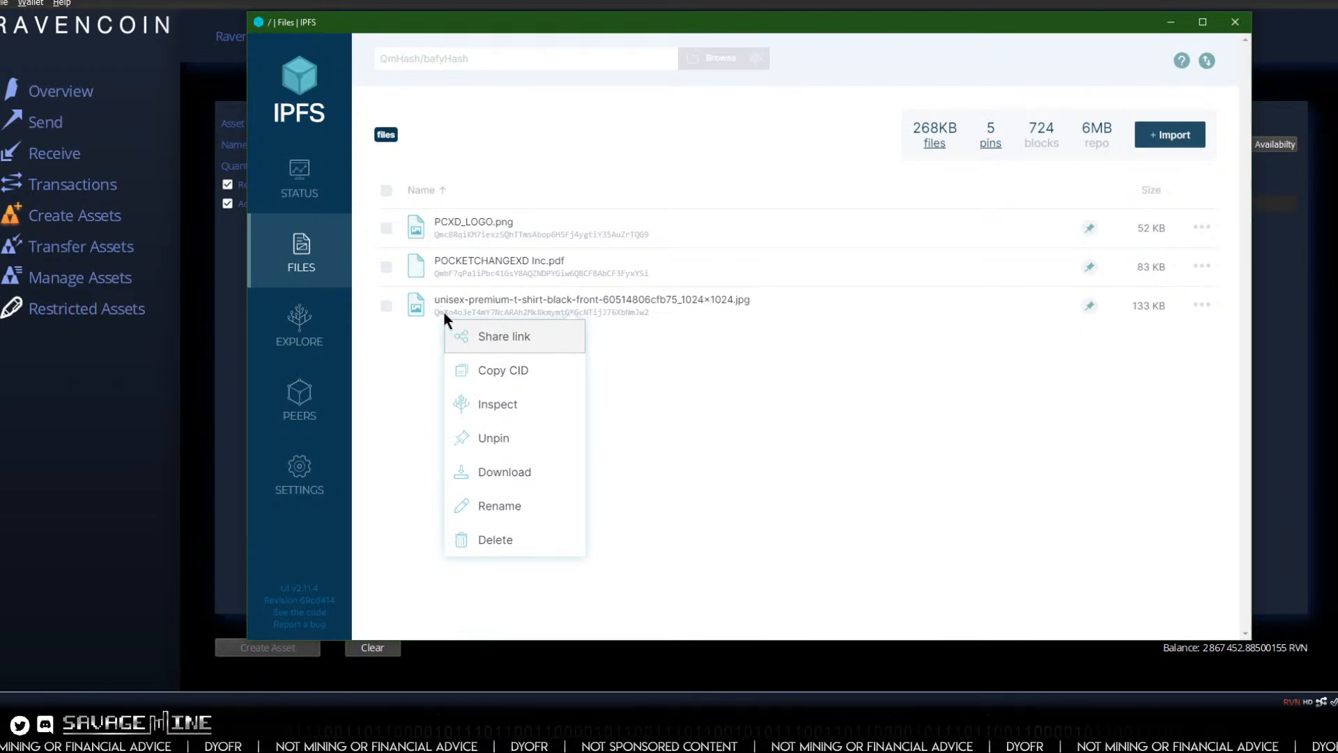
pyautogui.click(490, 370)
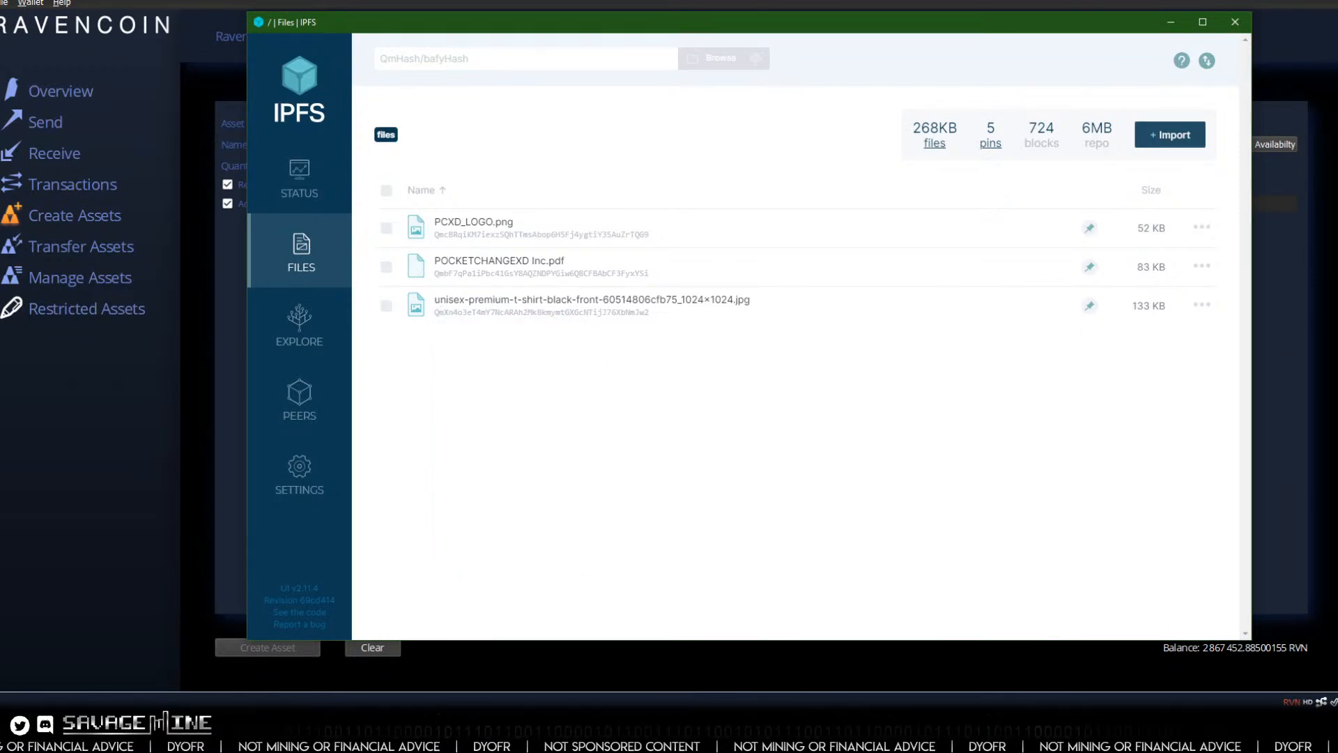
pyautogui.hotkey('alt', 'Tab')
pyautogui.rightClick(416, 204)
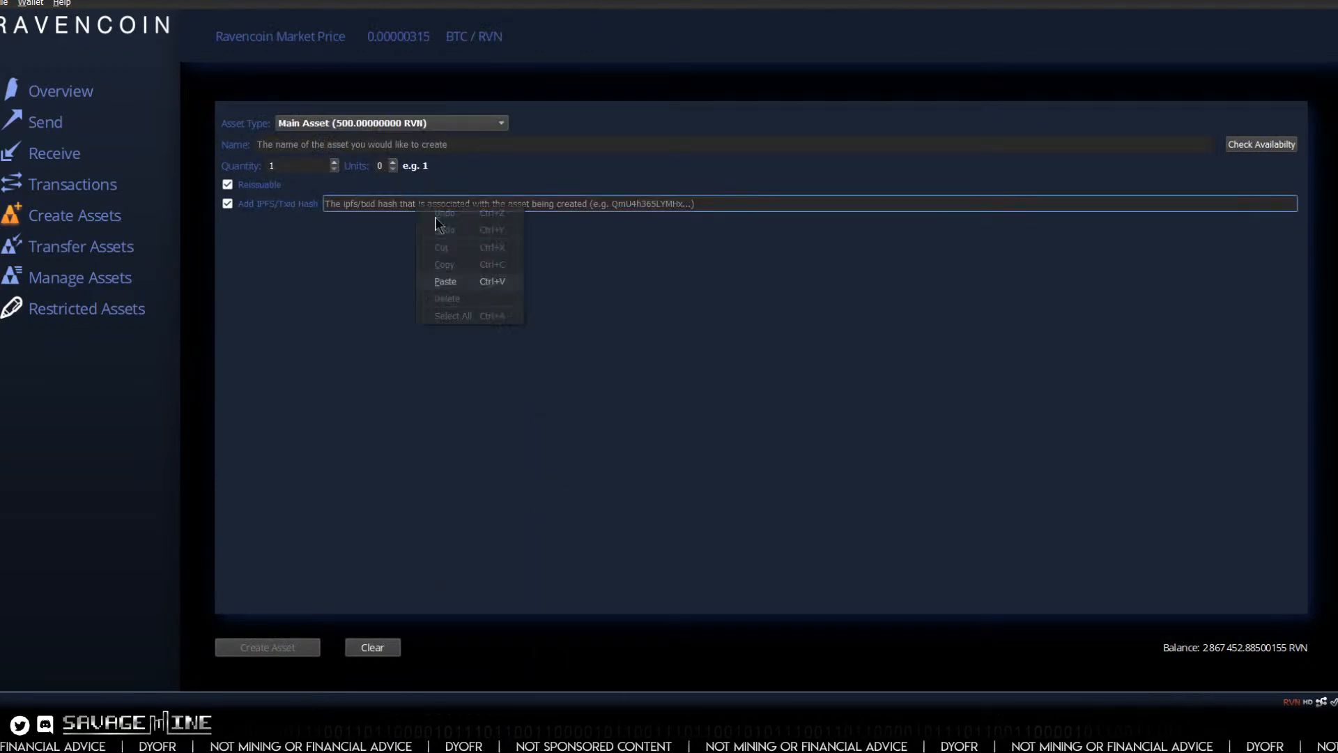
pyautogui.click(445, 281)
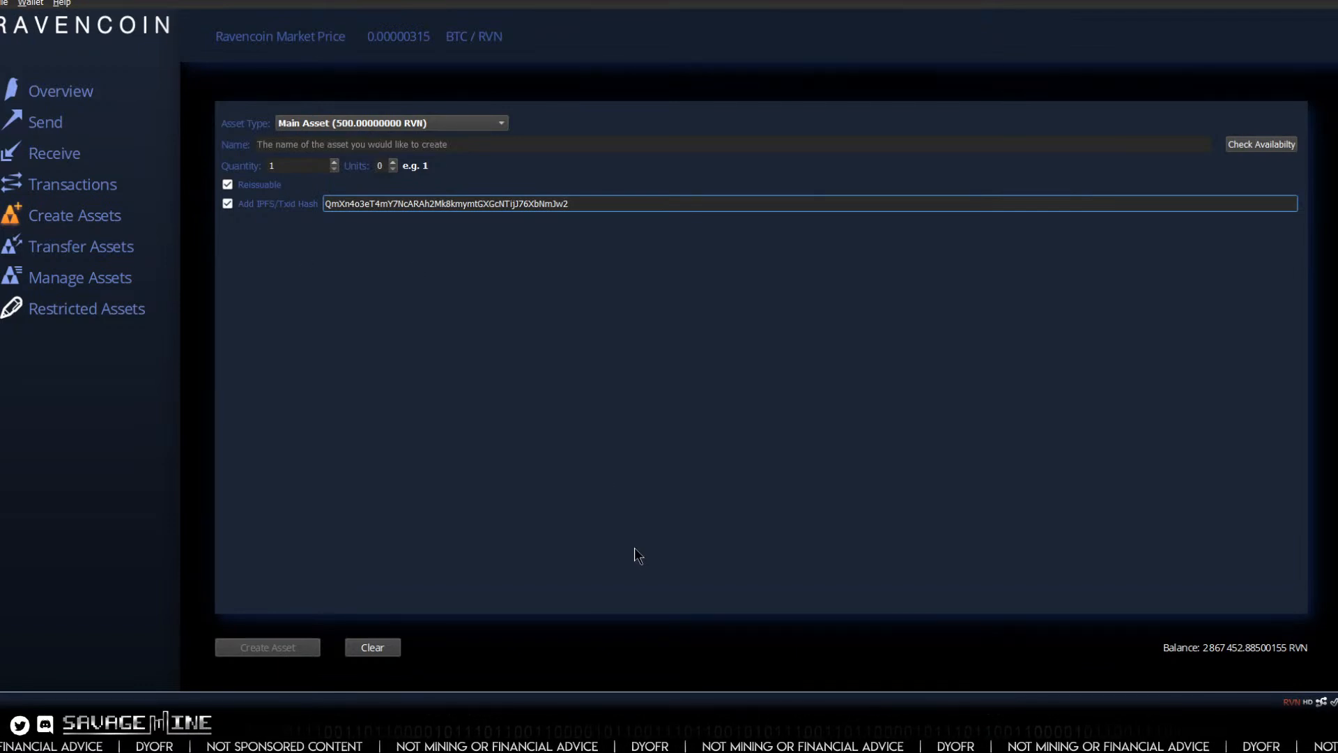
# Step: Look at the stored files in IPFS once more and return to the wallet's overview of asset balances
pyautogui.click(864, 739)
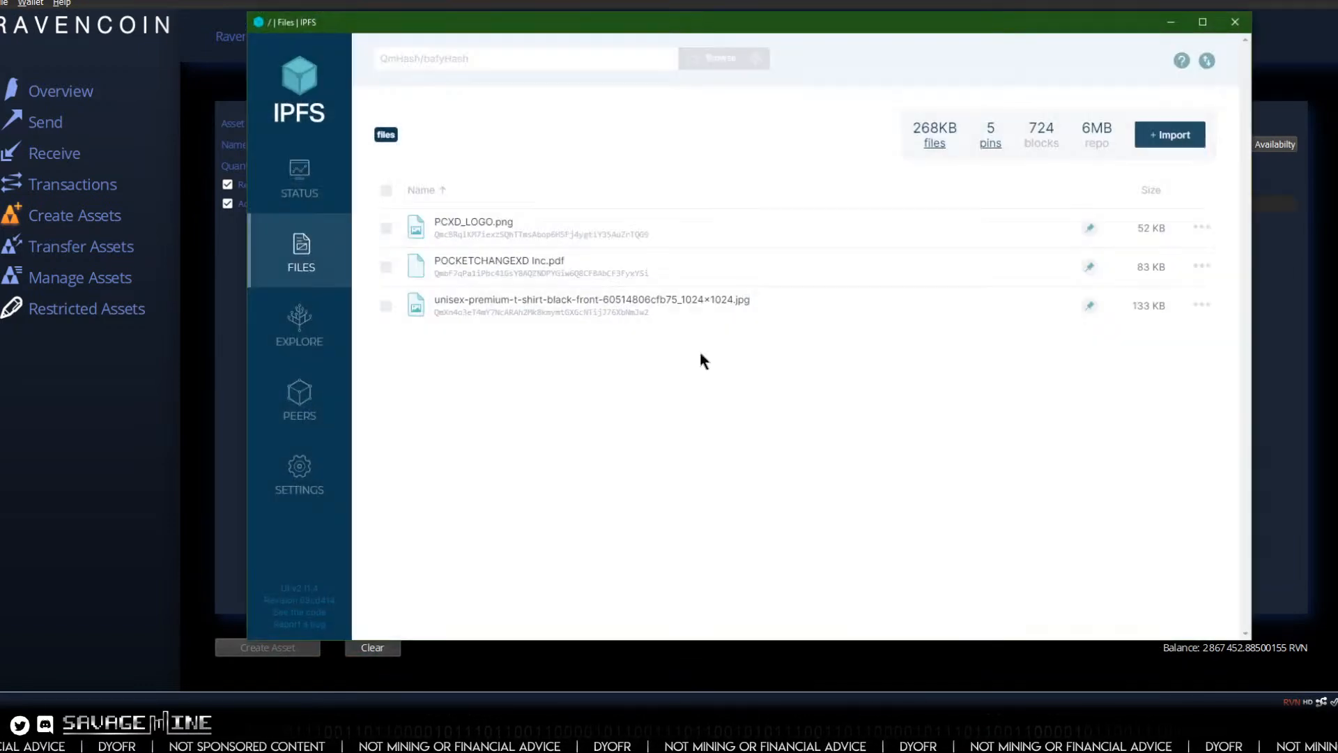
pyautogui.click(833, 738)
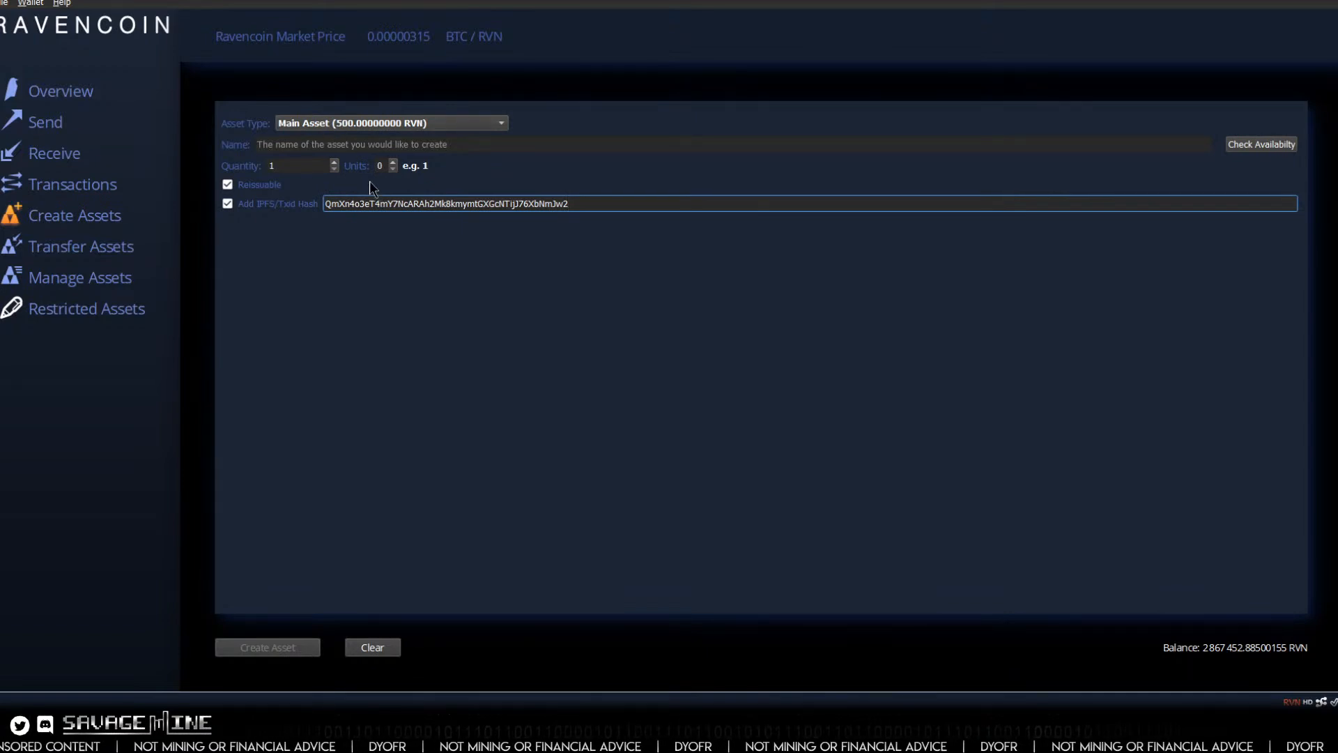
pyautogui.click(62, 96)
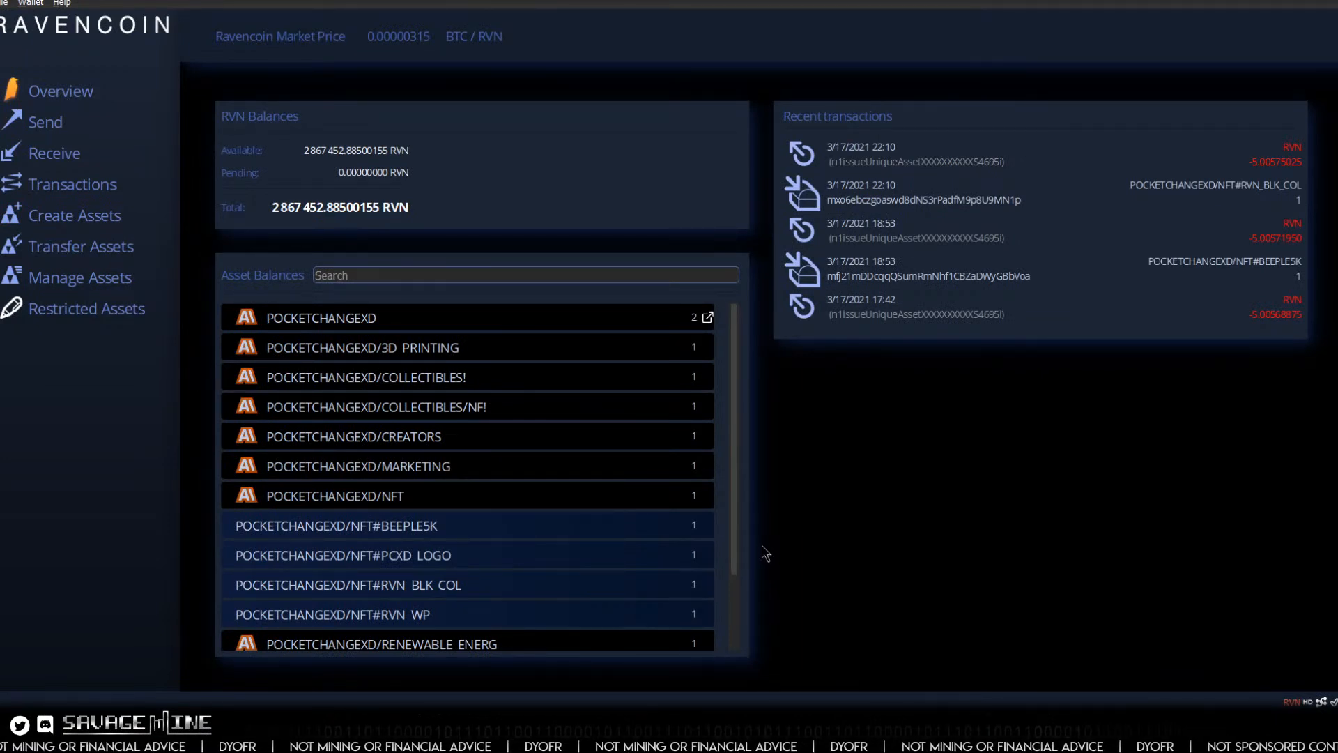
# Step: Open the document linked to the POCKETCHANGEXD/NFT#RVN WP asset and skim through its pages
pyautogui.moveTo(834, 732)
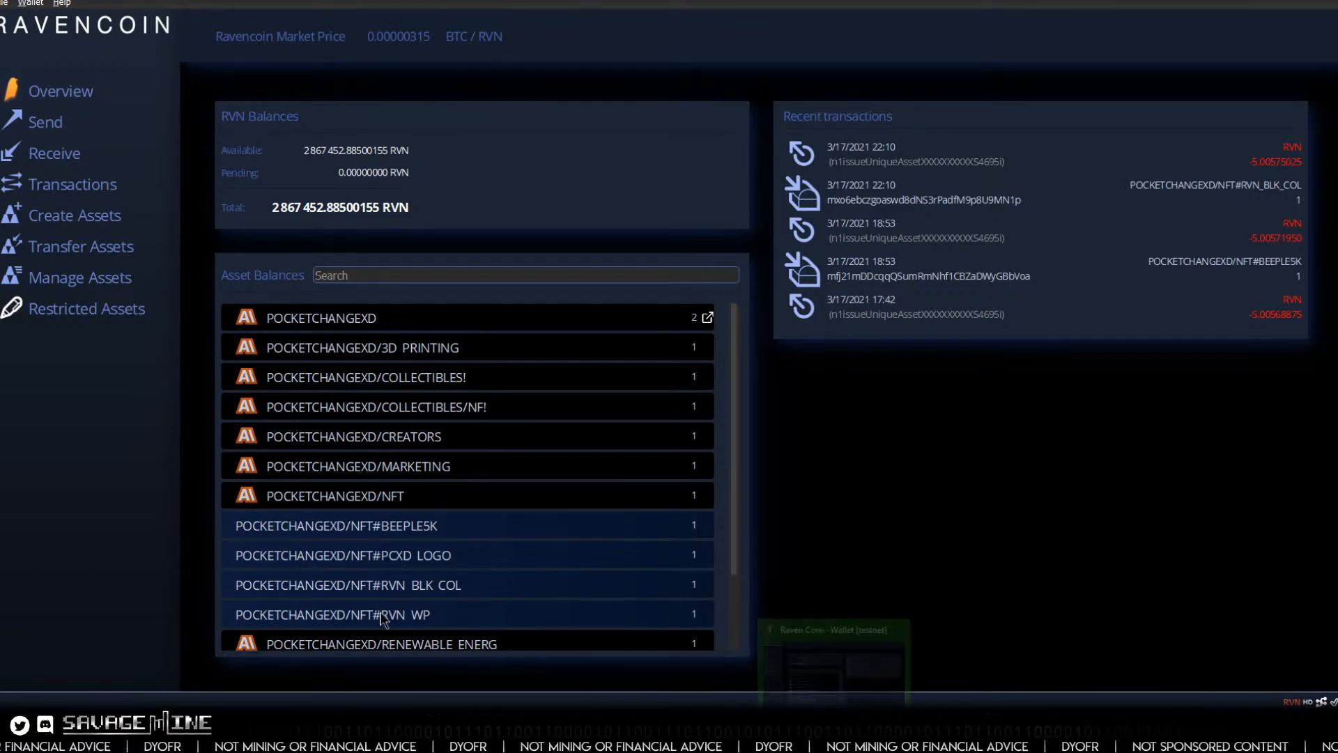
pyautogui.click(423, 620)
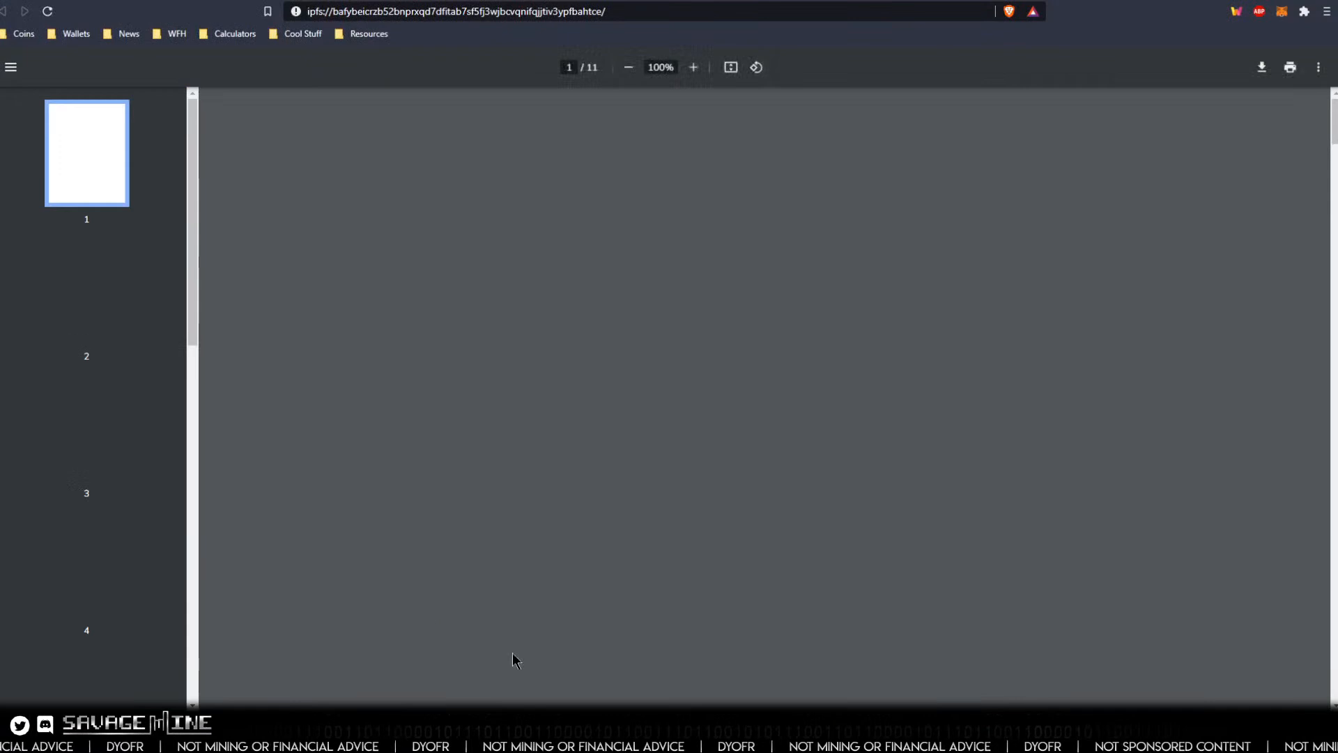
pyautogui.scroll(-4, 875, 508)
pyautogui.scroll(-7, 875, 509)
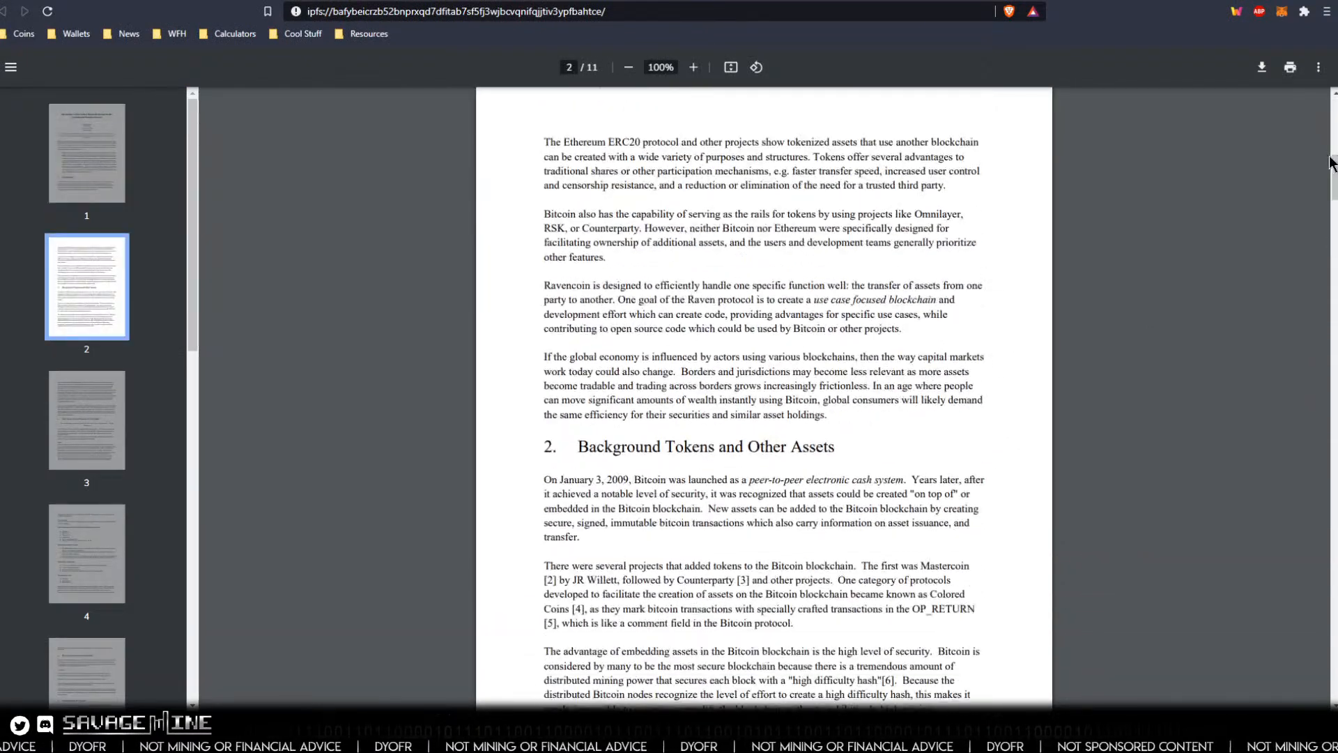
pyautogui.moveTo(1333, 180); pyautogui.dragTo(1332, 624)
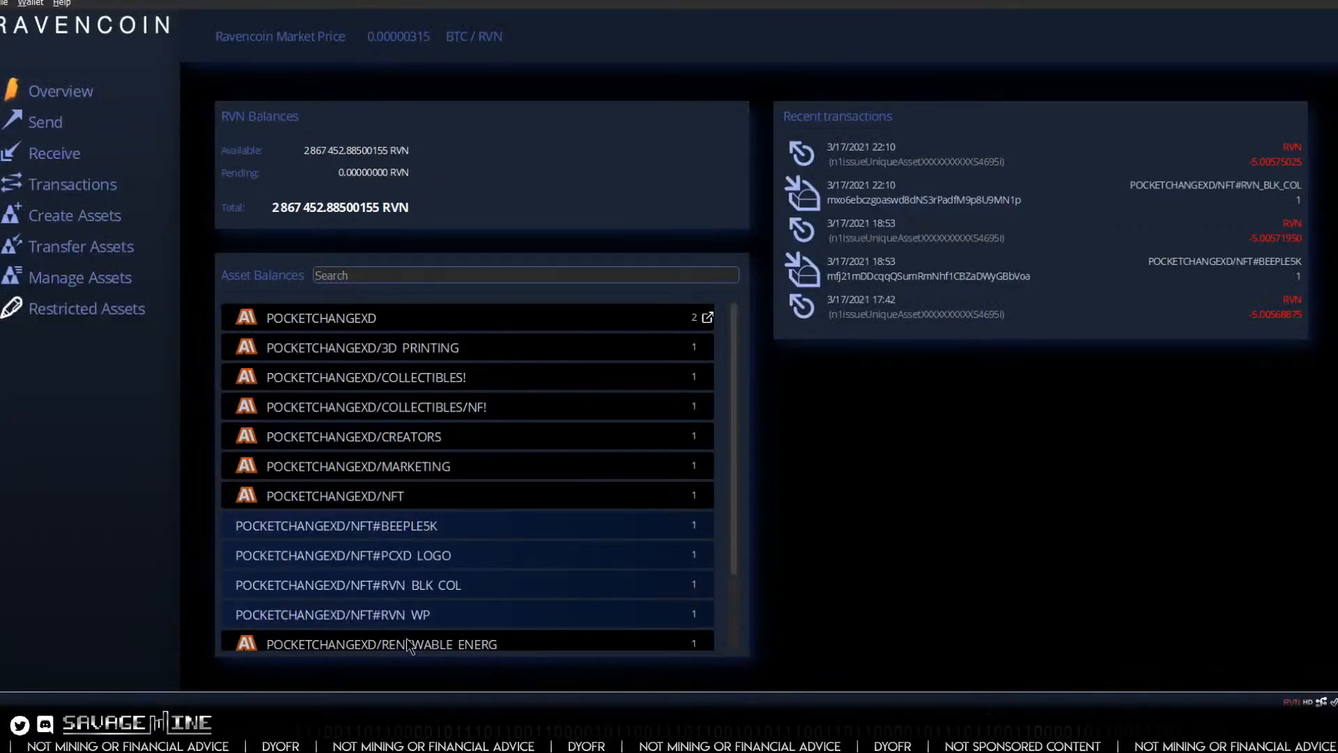
# Step: Look over the PocketChangeXD organization matrix and compare it with the wallet's asset balances, including the POCKETCHANGEXD main asset's details
pyautogui.rightClick(395, 617)
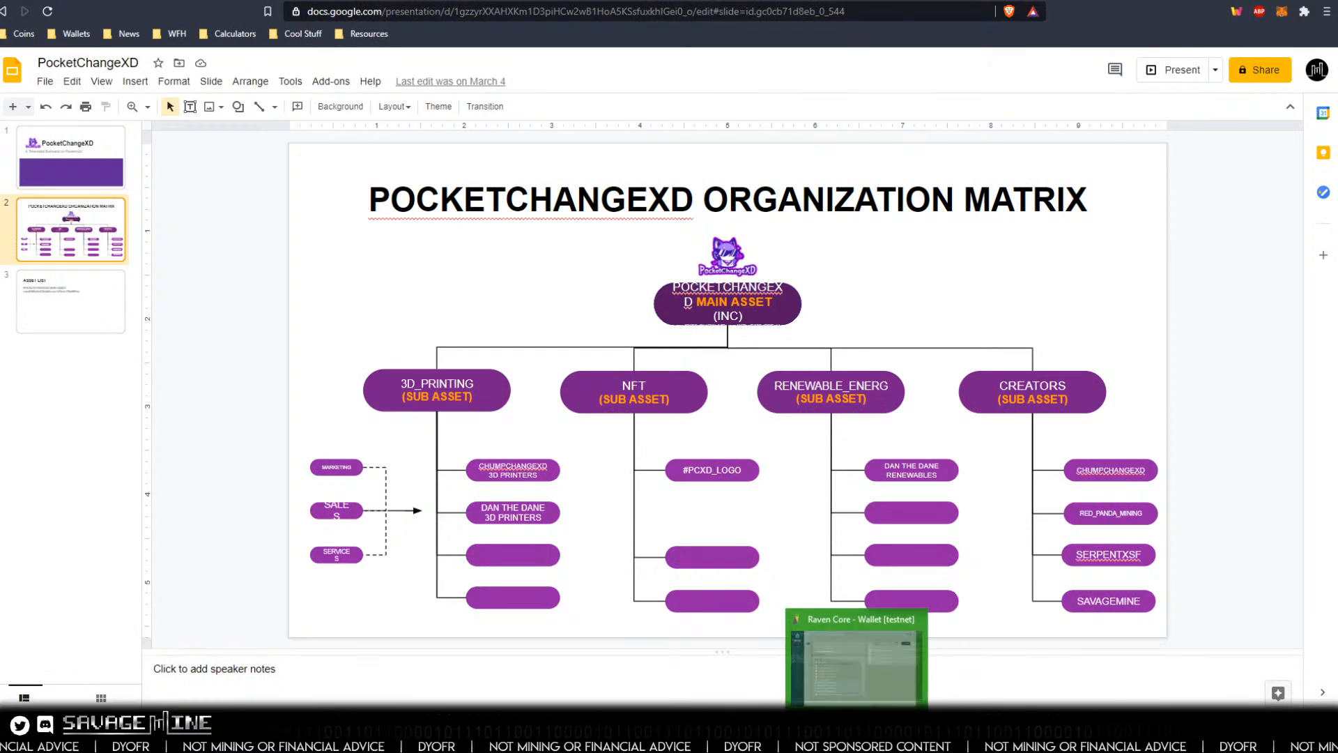
pyautogui.click(860, 725)
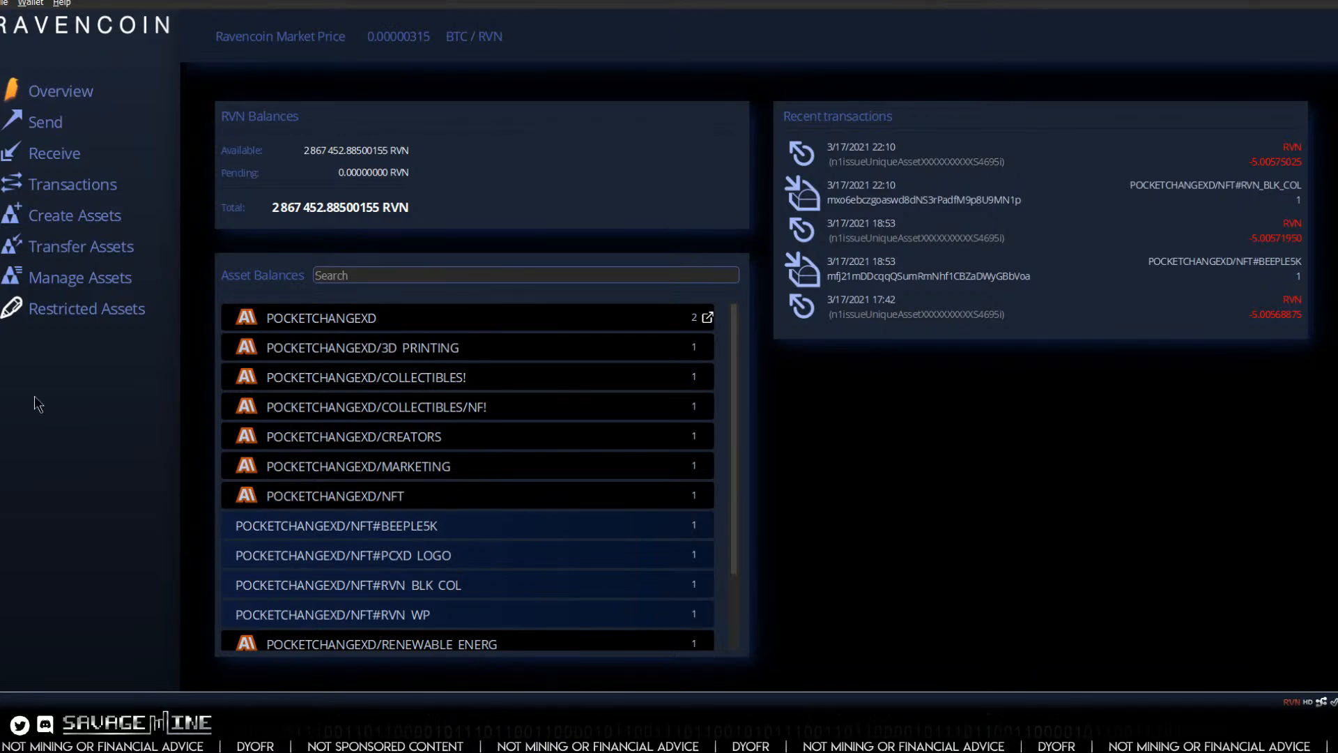
pyautogui.scroll(-1, 428, 490)
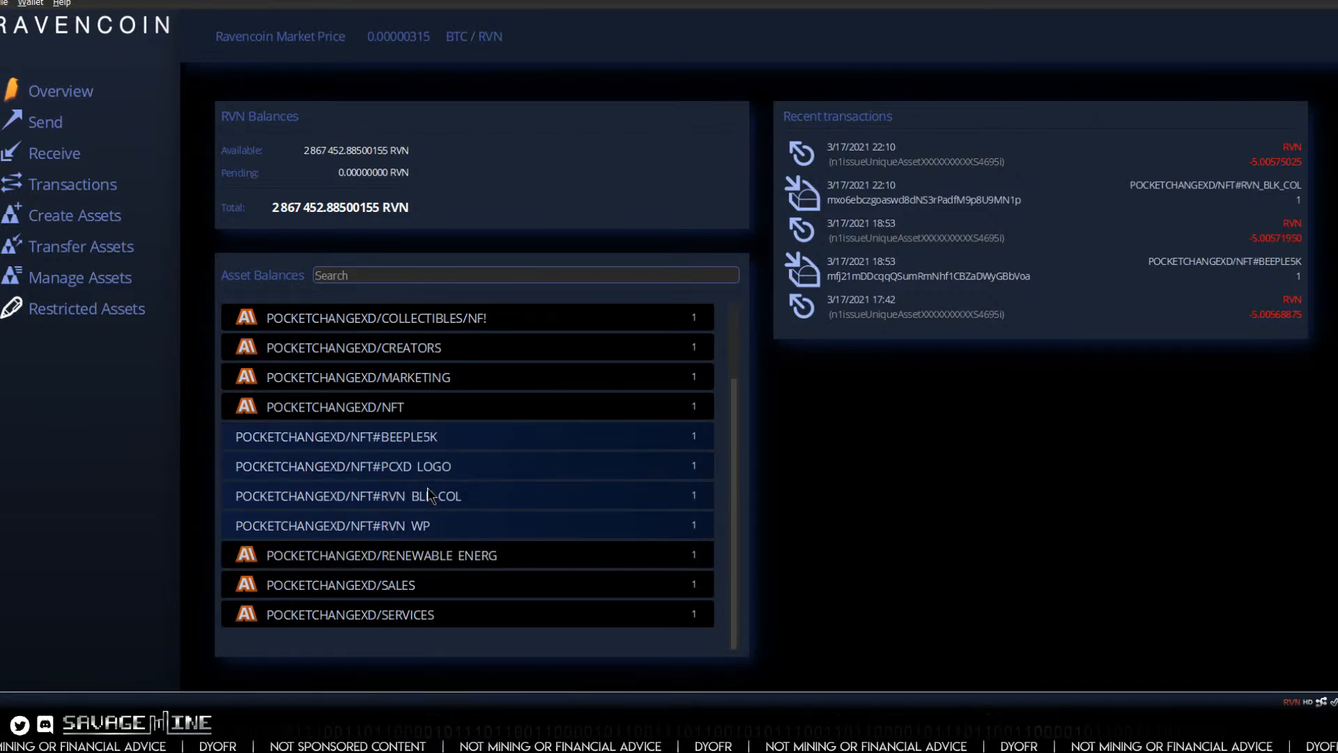
pyautogui.scroll(1, 428, 493)
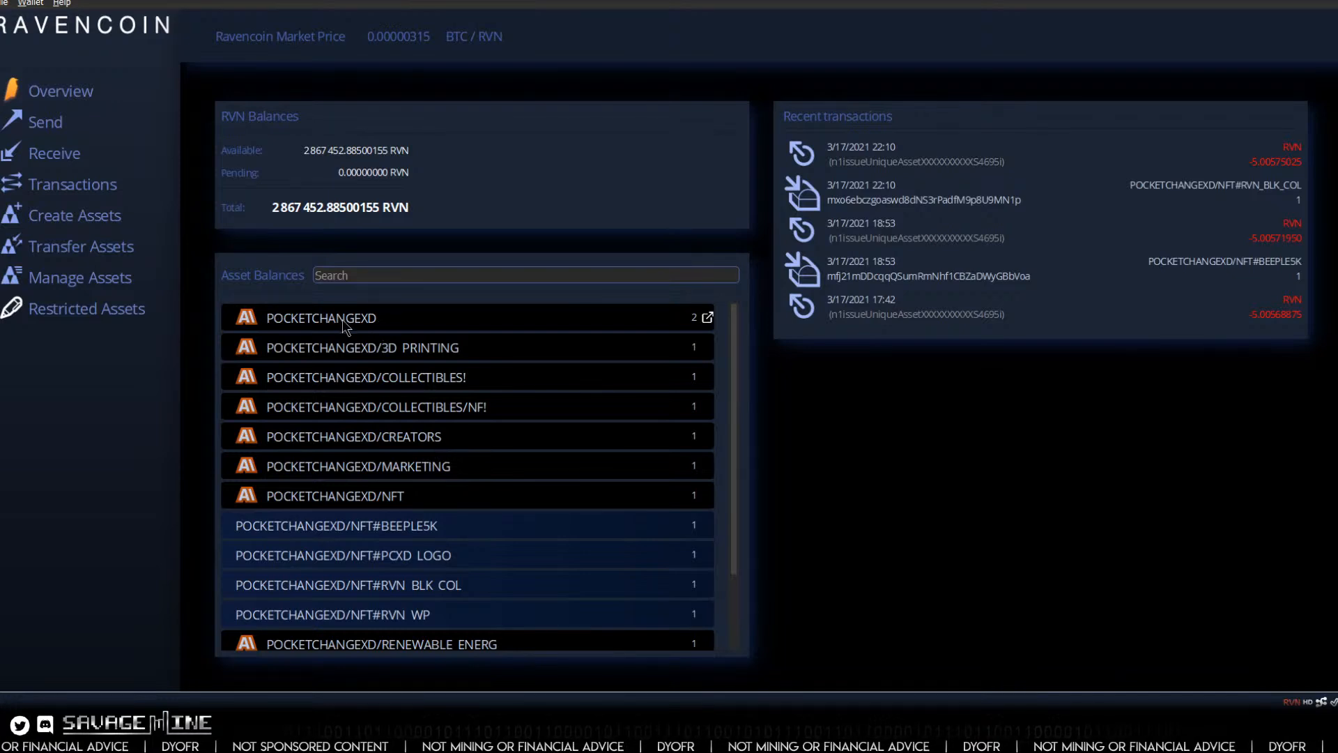
pyautogui.moveTo(349, 321)
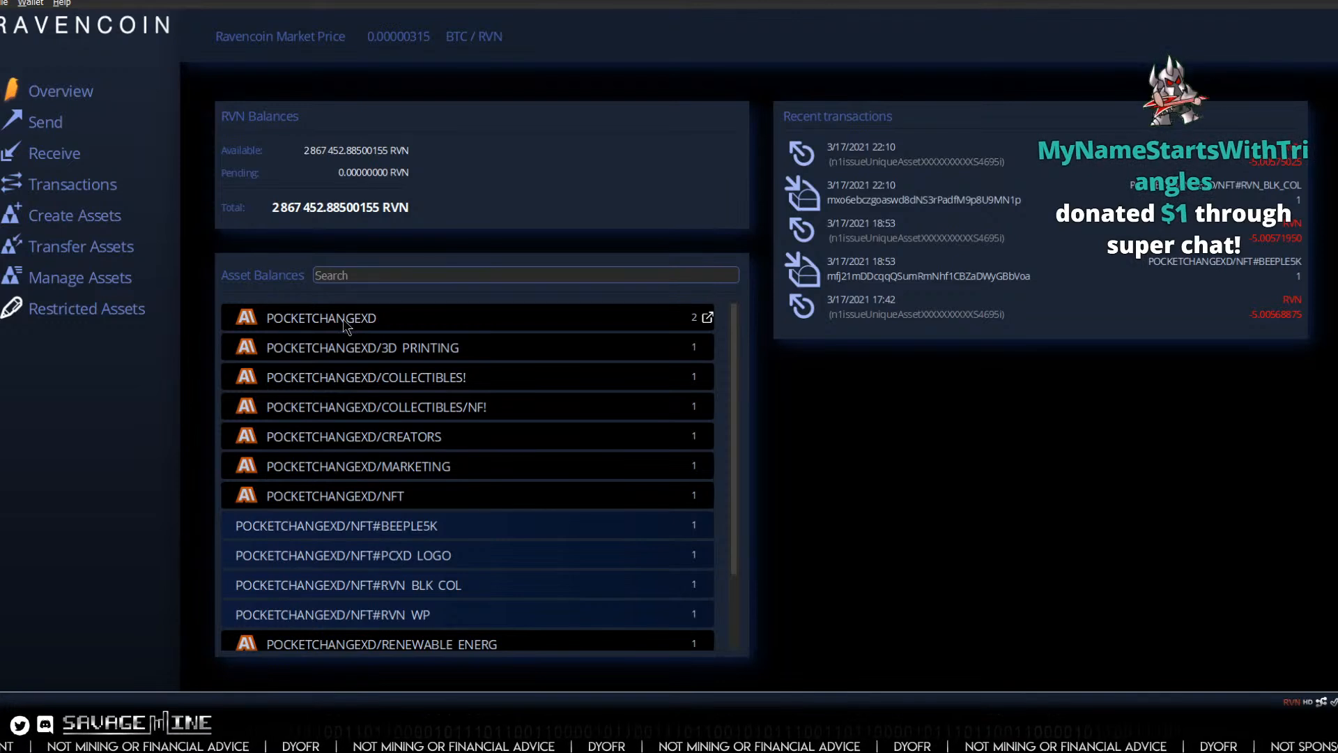
pyautogui.moveTo(337, 323)
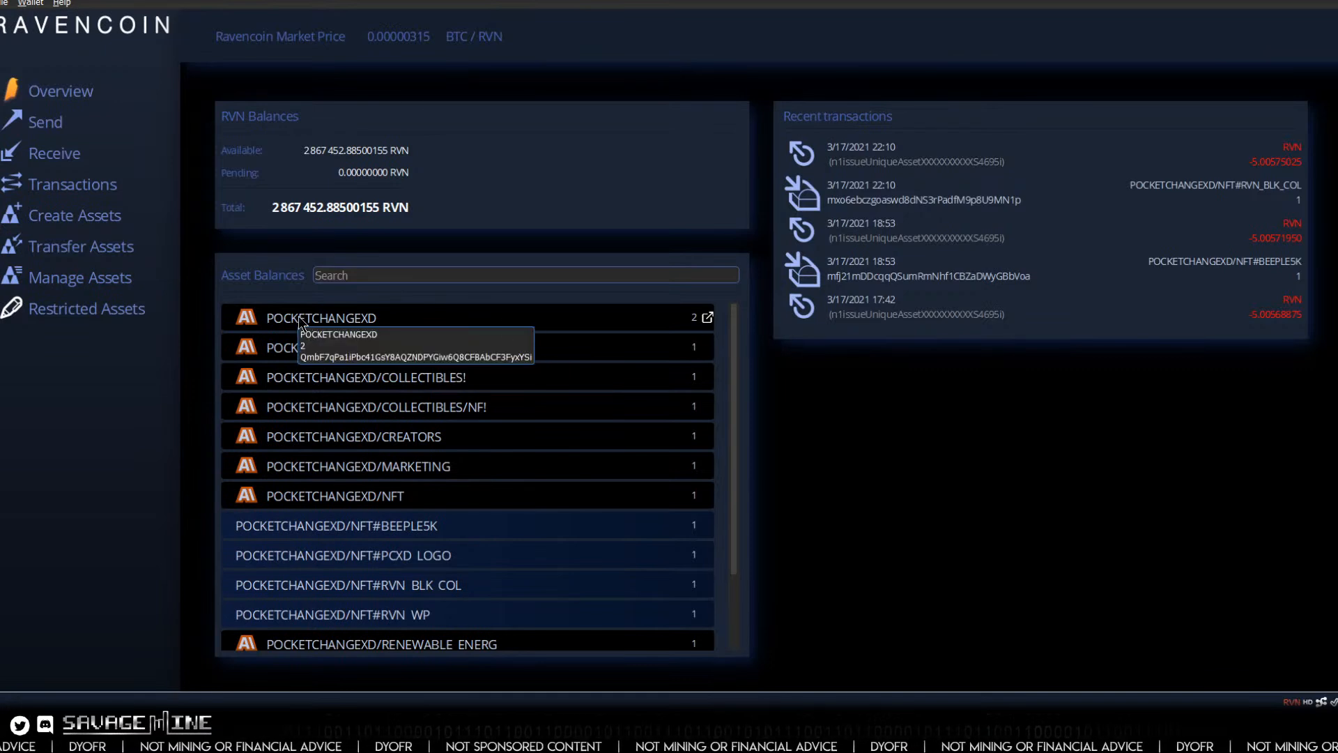
pyautogui.scroll(-1, 311, 387)
pyautogui.scroll(1, 308, 383)
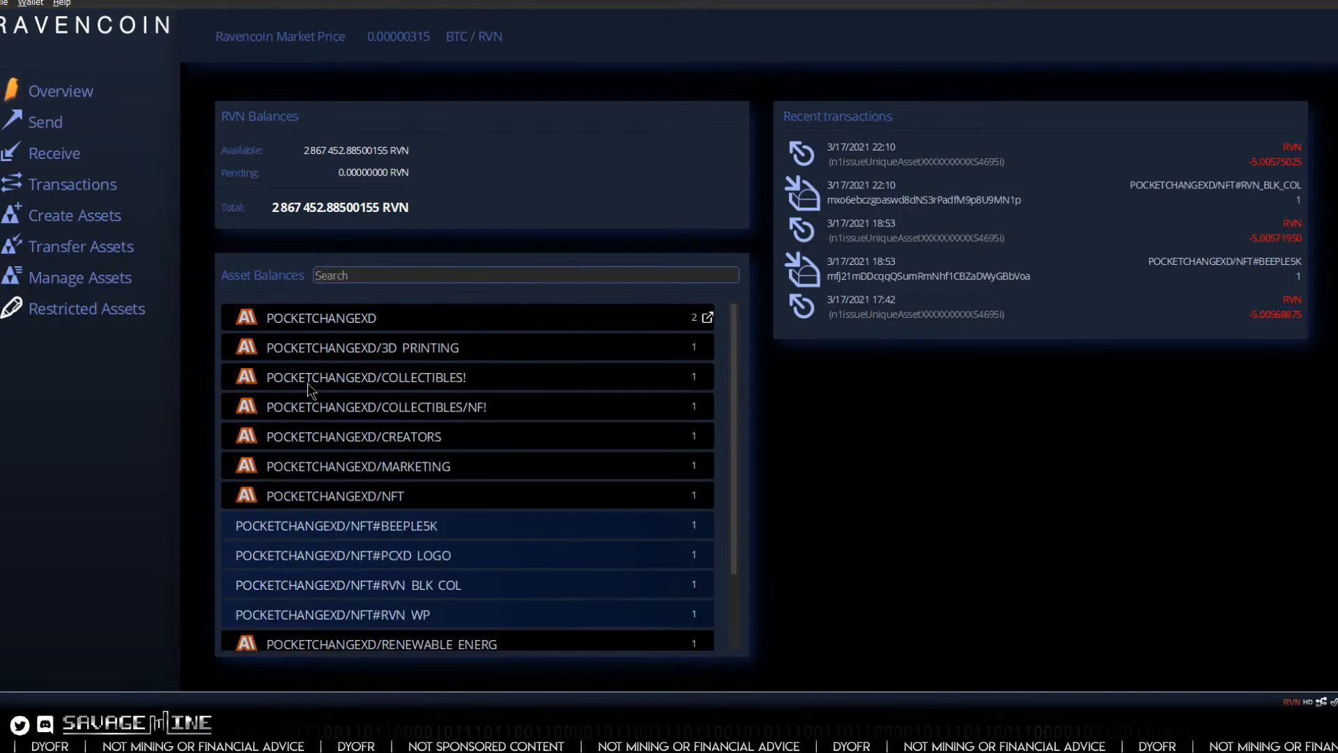
# Step: Start reissuing the POCKETCHANGEXD main asset with a quantity of 1000
pyautogui.rightClick(338, 321)
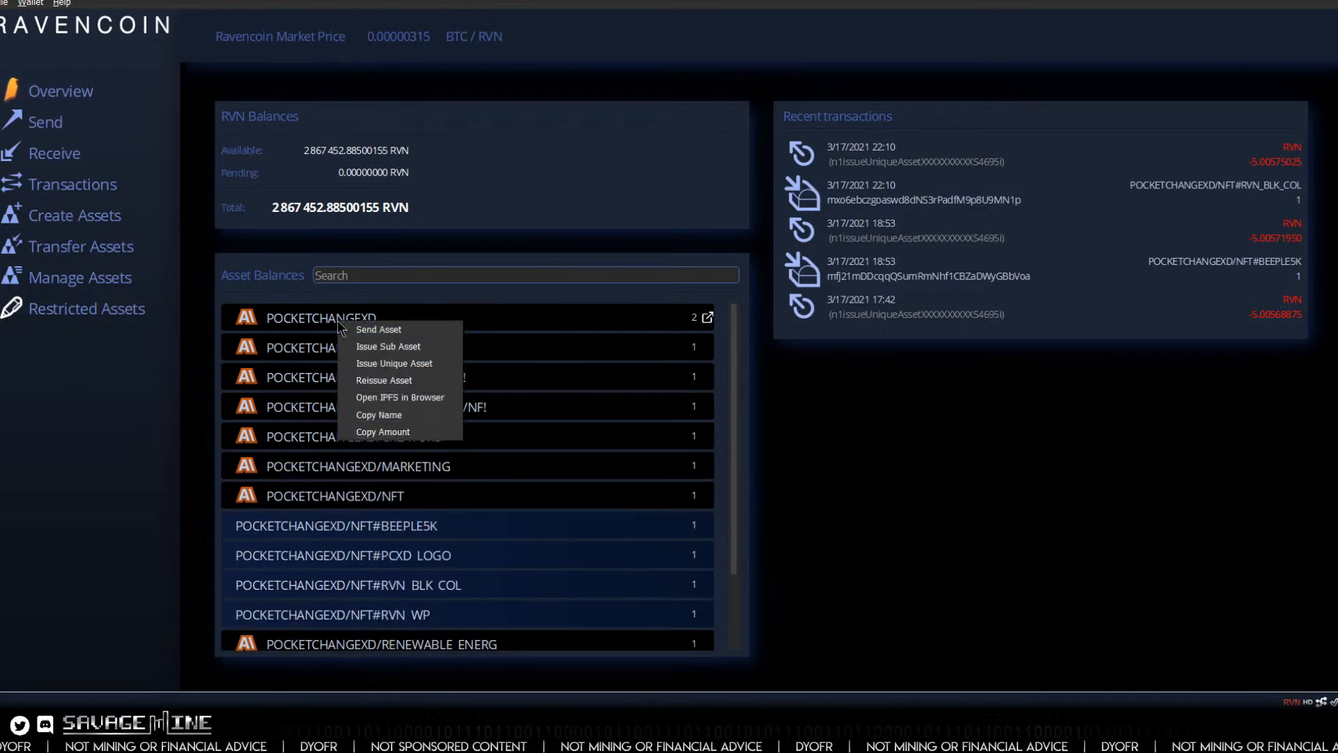
pyautogui.click(367, 382)
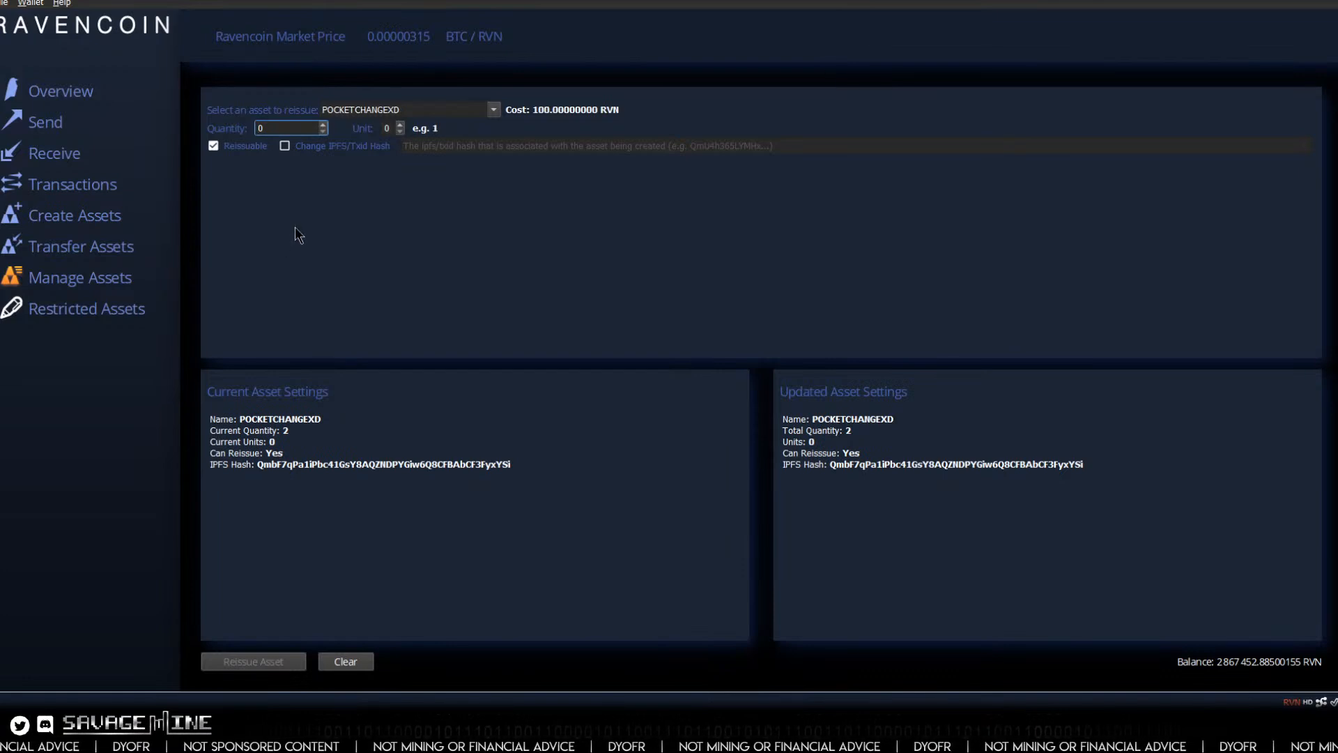
pyautogui.write('1')
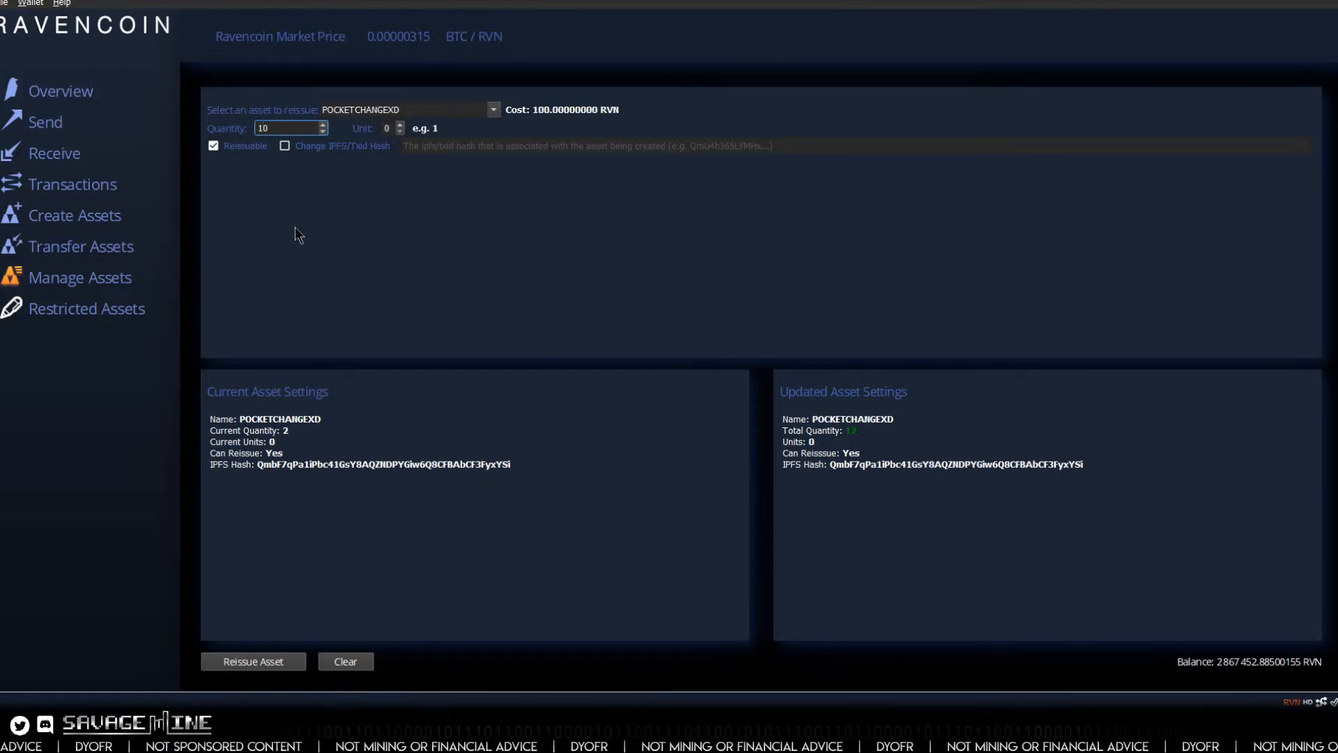
pyautogui.write('0')
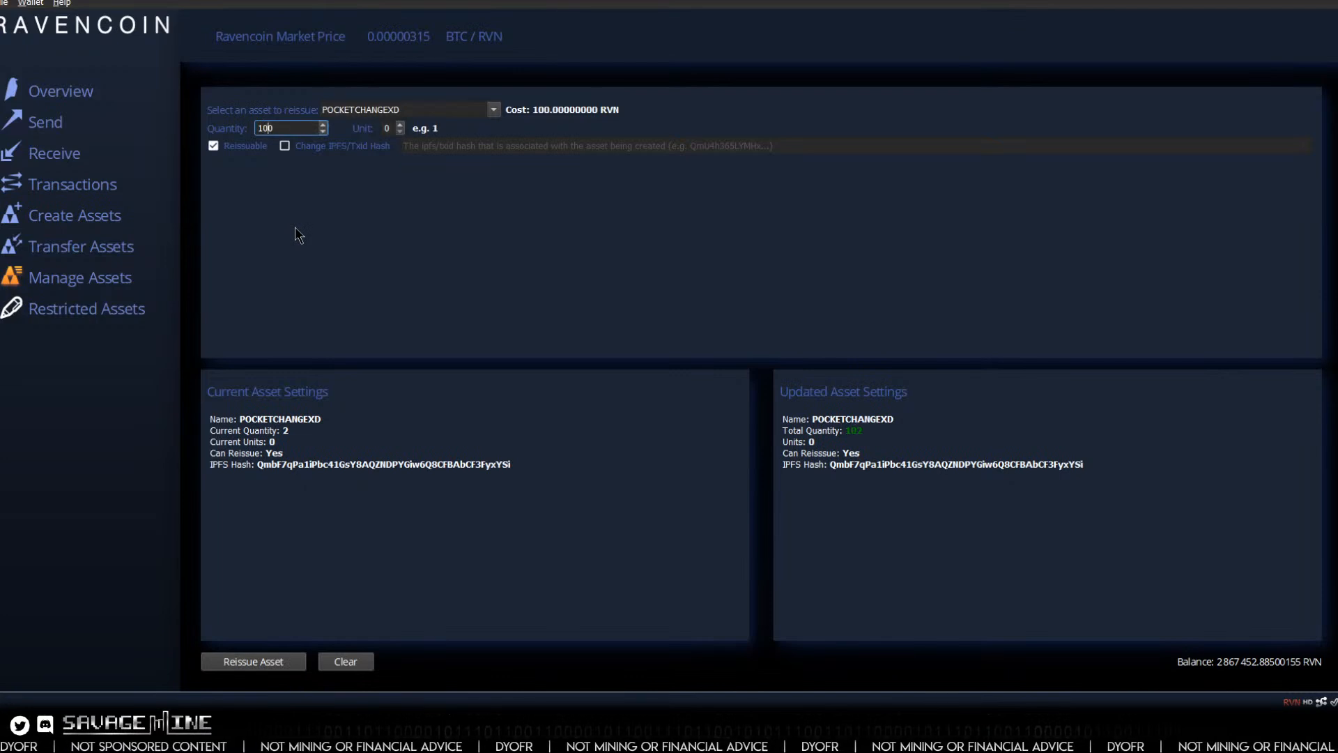
pyautogui.write('0')
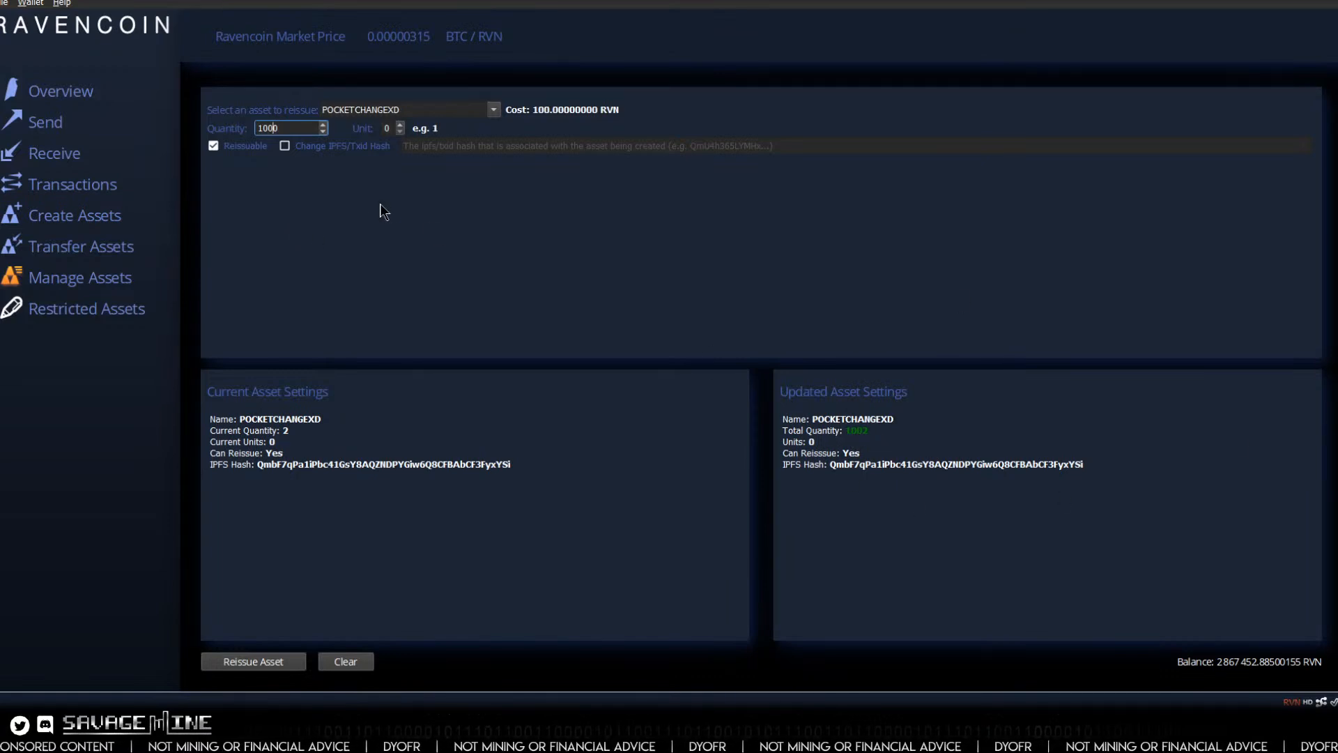
# Step: Change the reissue quantity to 9998 and enable changing the IPFS/Txid hash
pyautogui.click(291, 130)
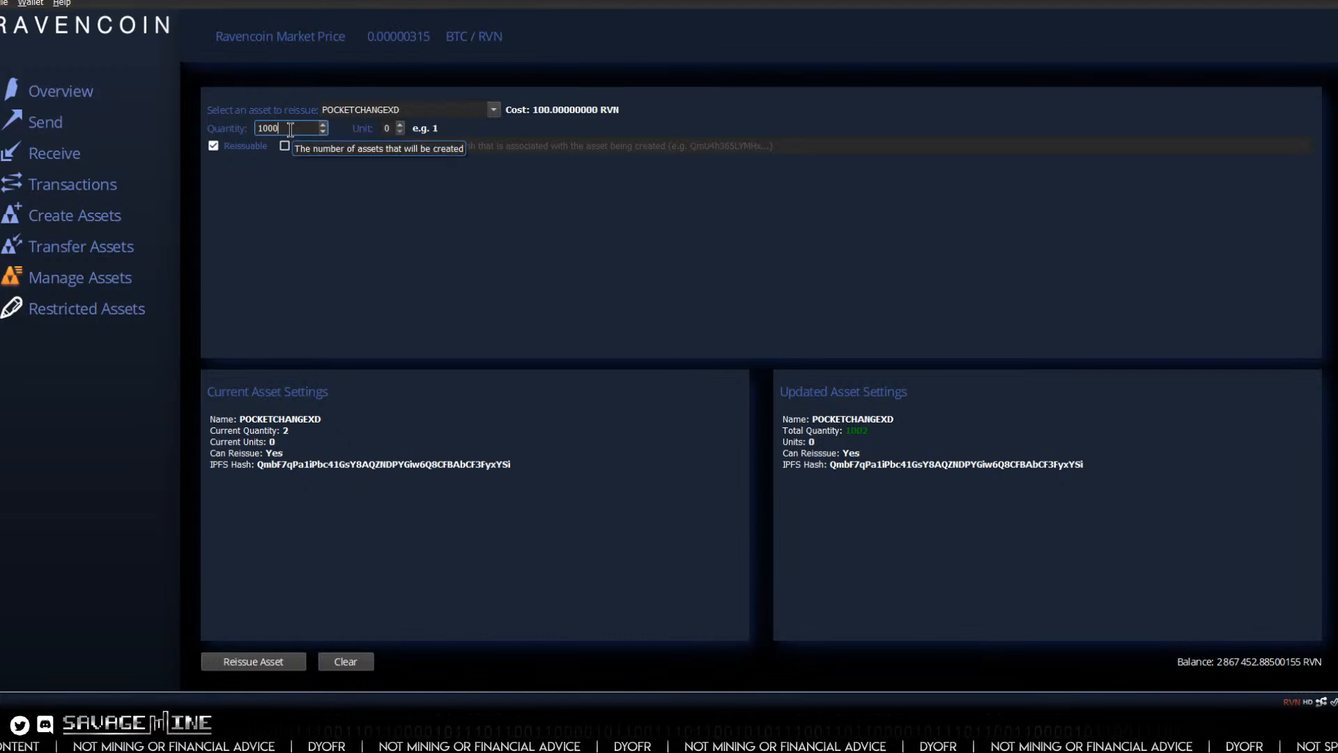
pyautogui.press('BackSpace')
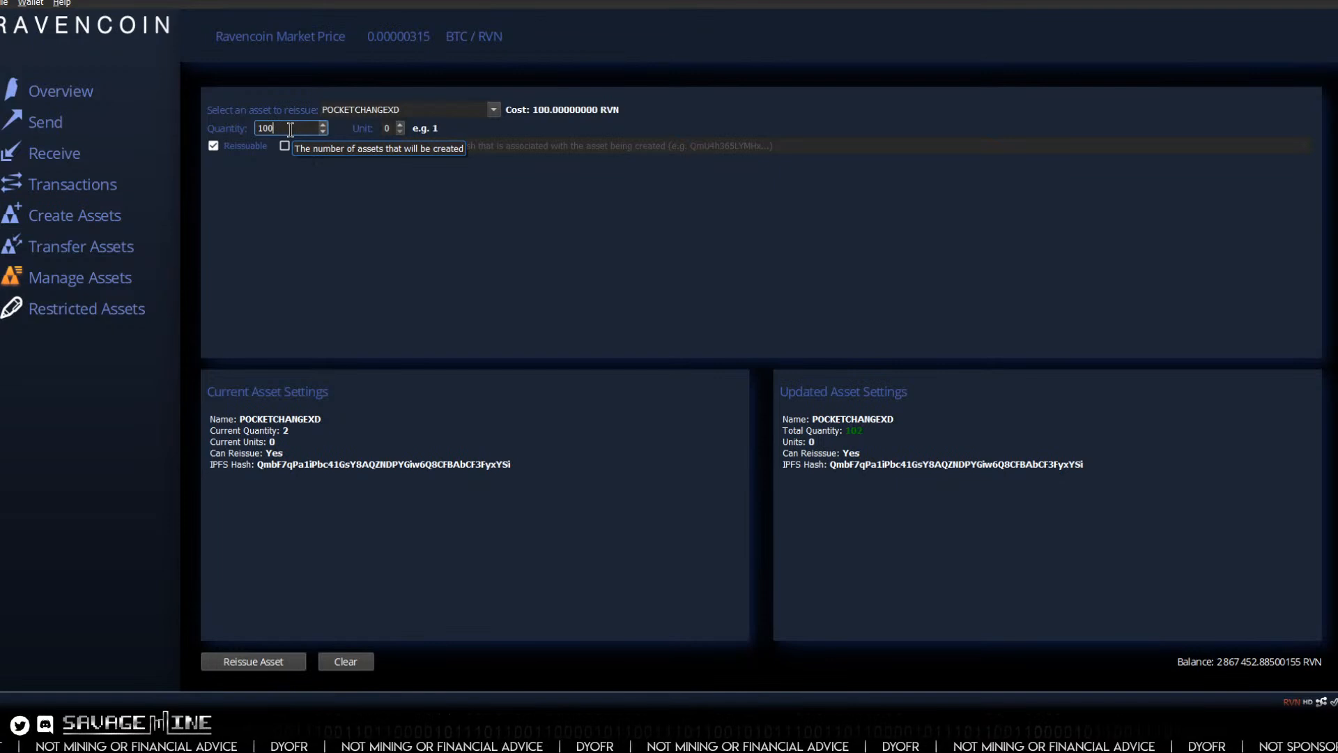
pyautogui.press('BackSpace')
pyautogui.press('BackSpace')
pyautogui.press('BackSpace')
pyautogui.write('9998')
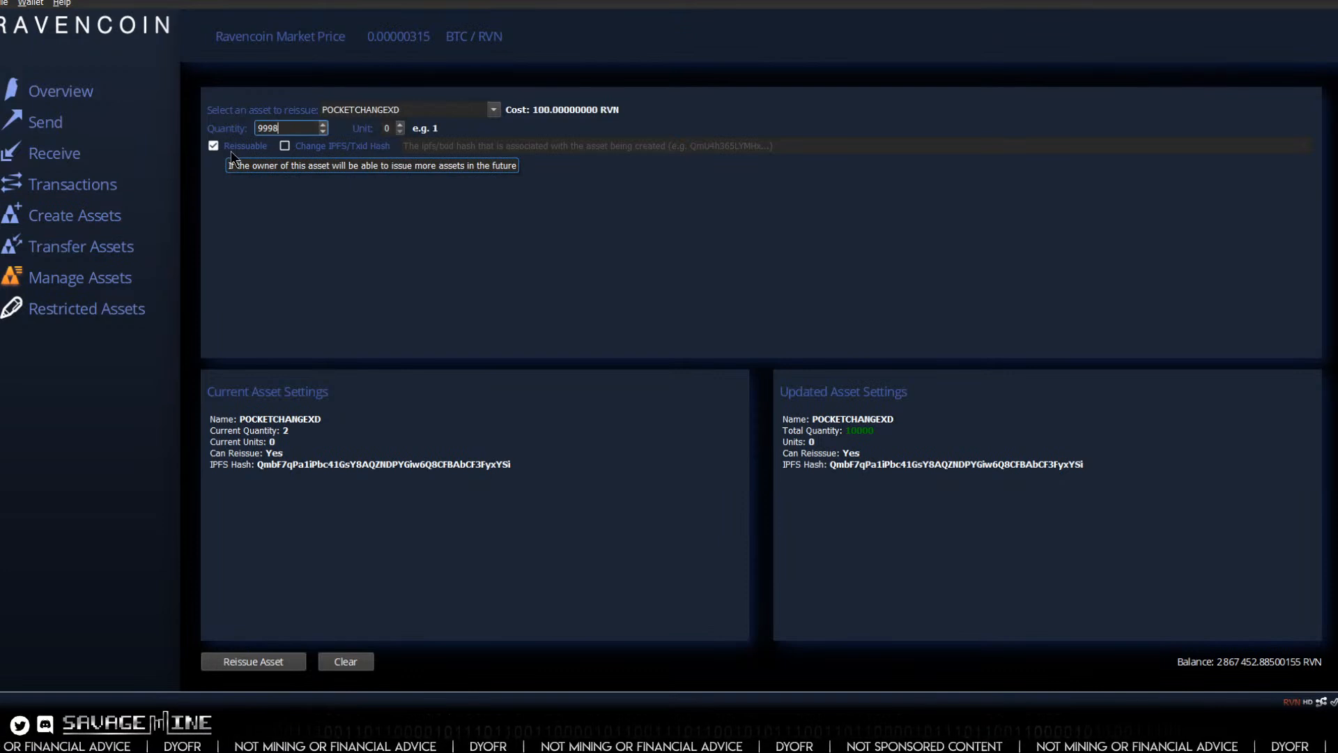
pyautogui.click(285, 147)
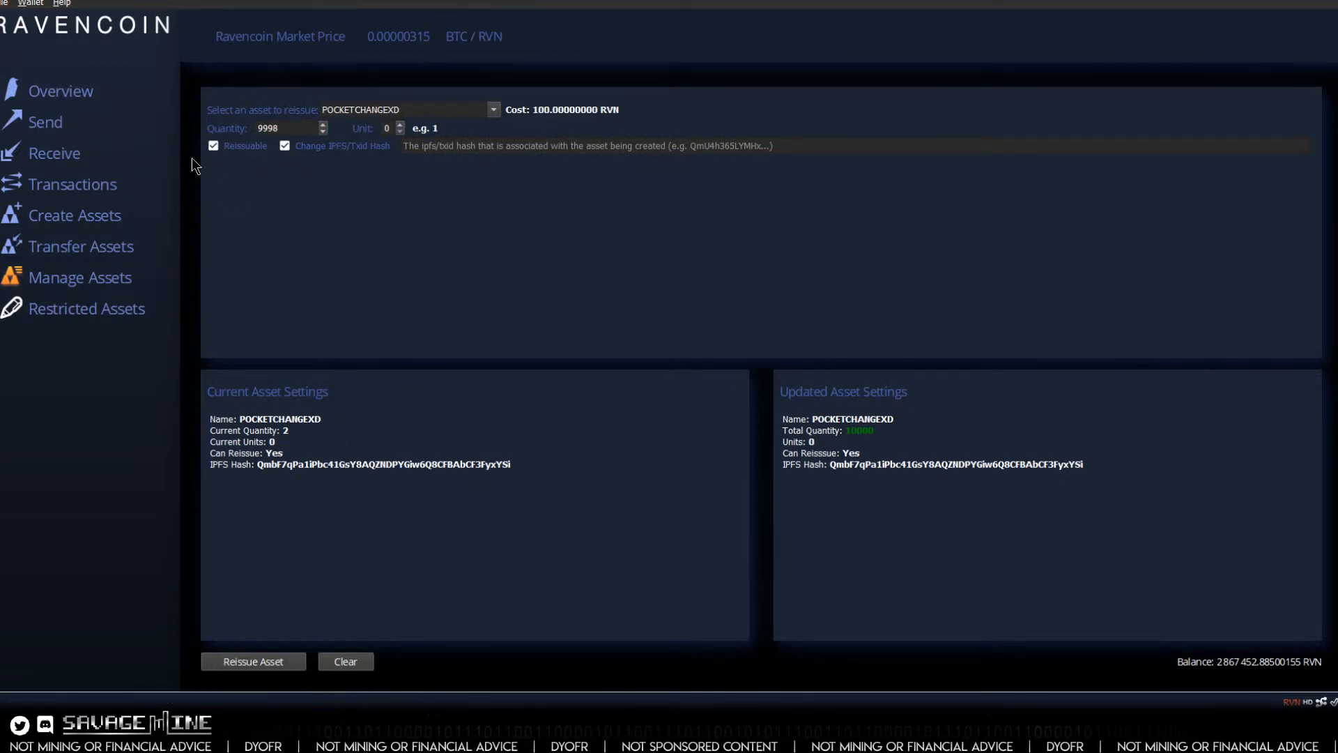
# Step: Return to the wallet overview and view the IPFS document linked to the POCKETCHANGEXD main asset
pyautogui.click(60, 95)
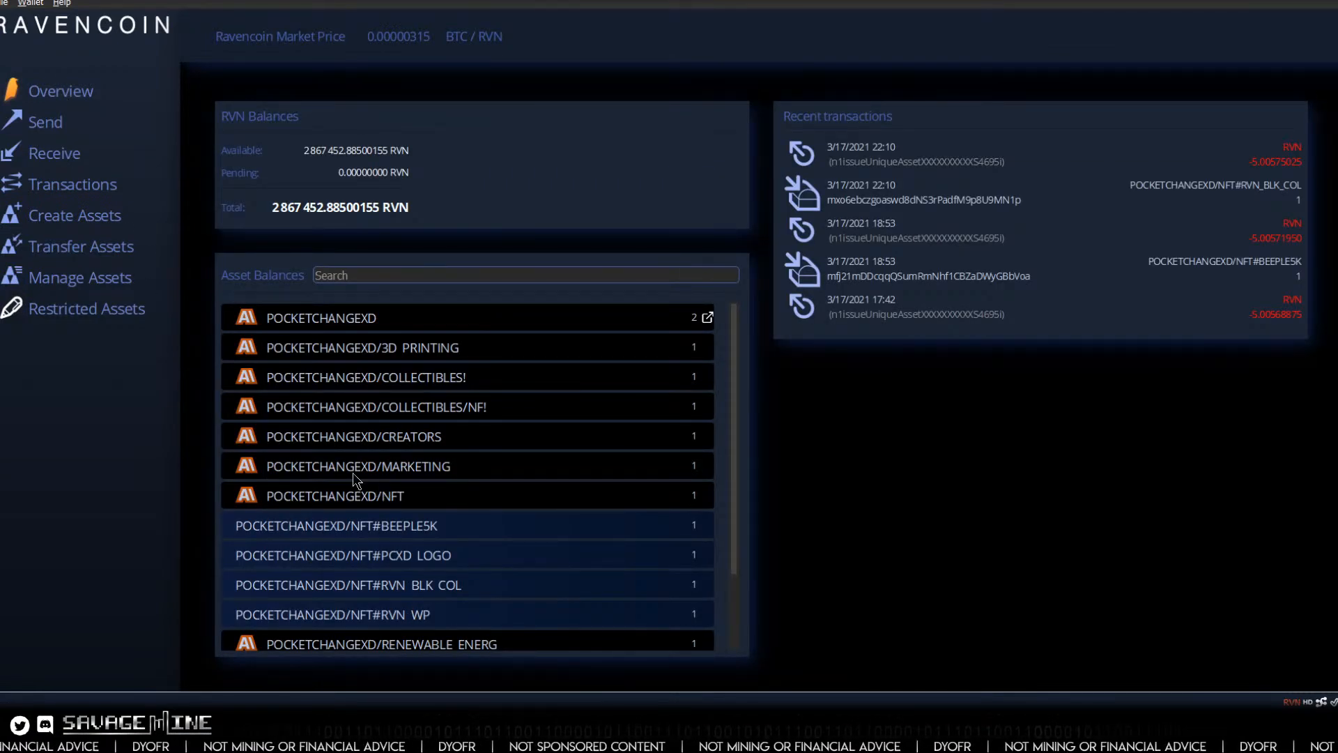
pyautogui.click(317, 319)
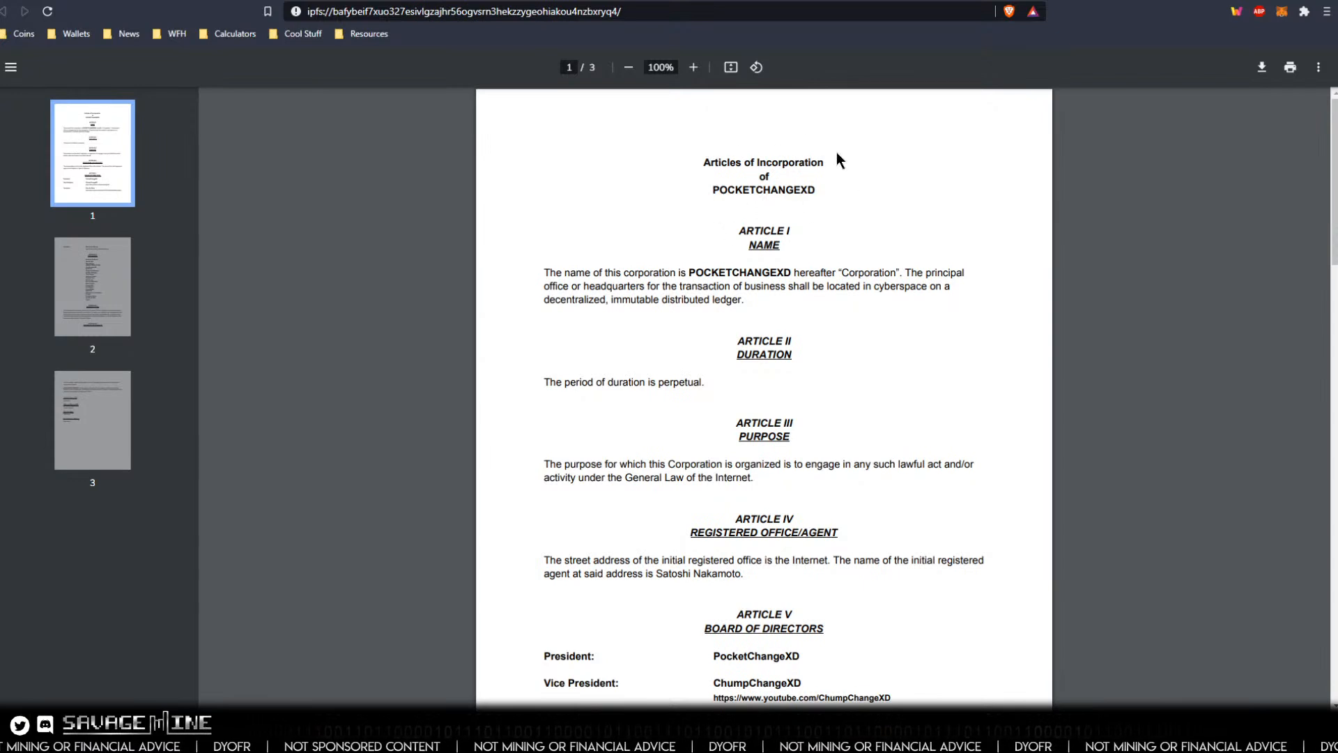
pyautogui.click(1183, 1)
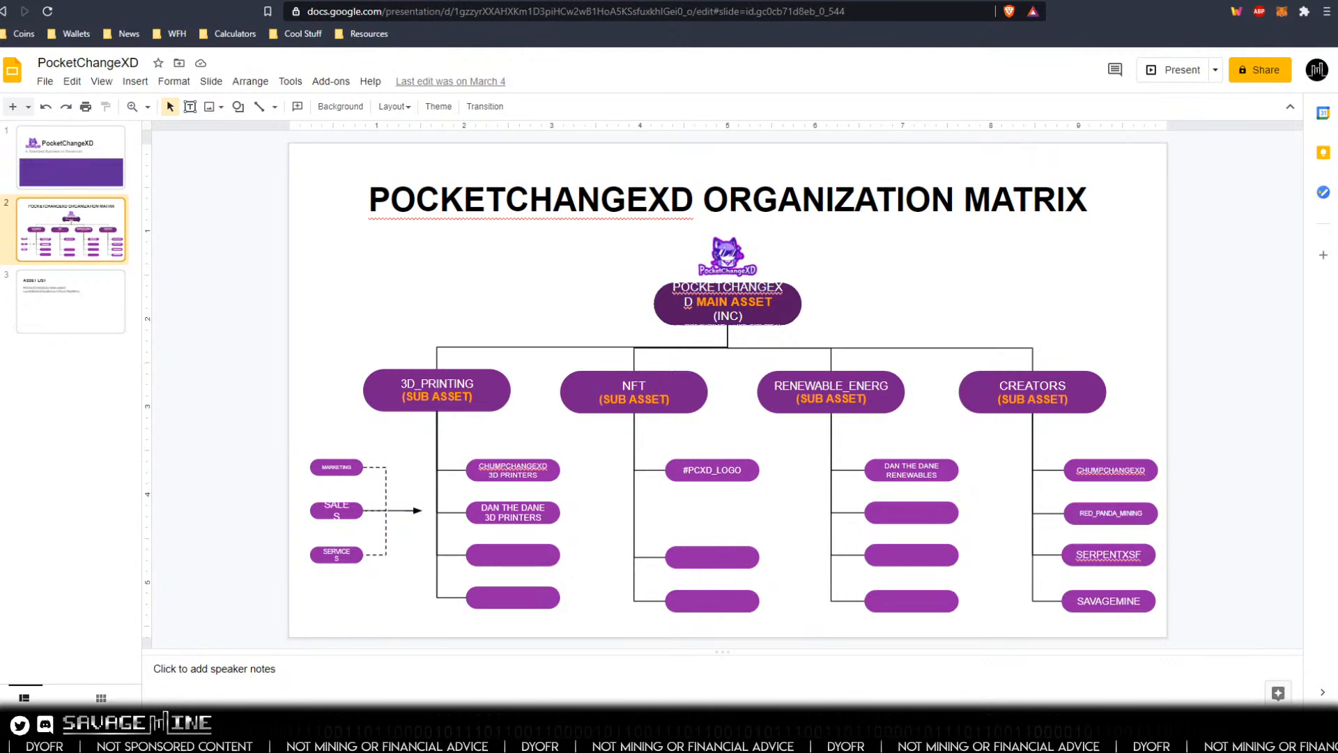
# Step: Open POCKETCHANGEXD Inc.pdf in the IPFS files and copy its CID
pyautogui.click(833, 739)
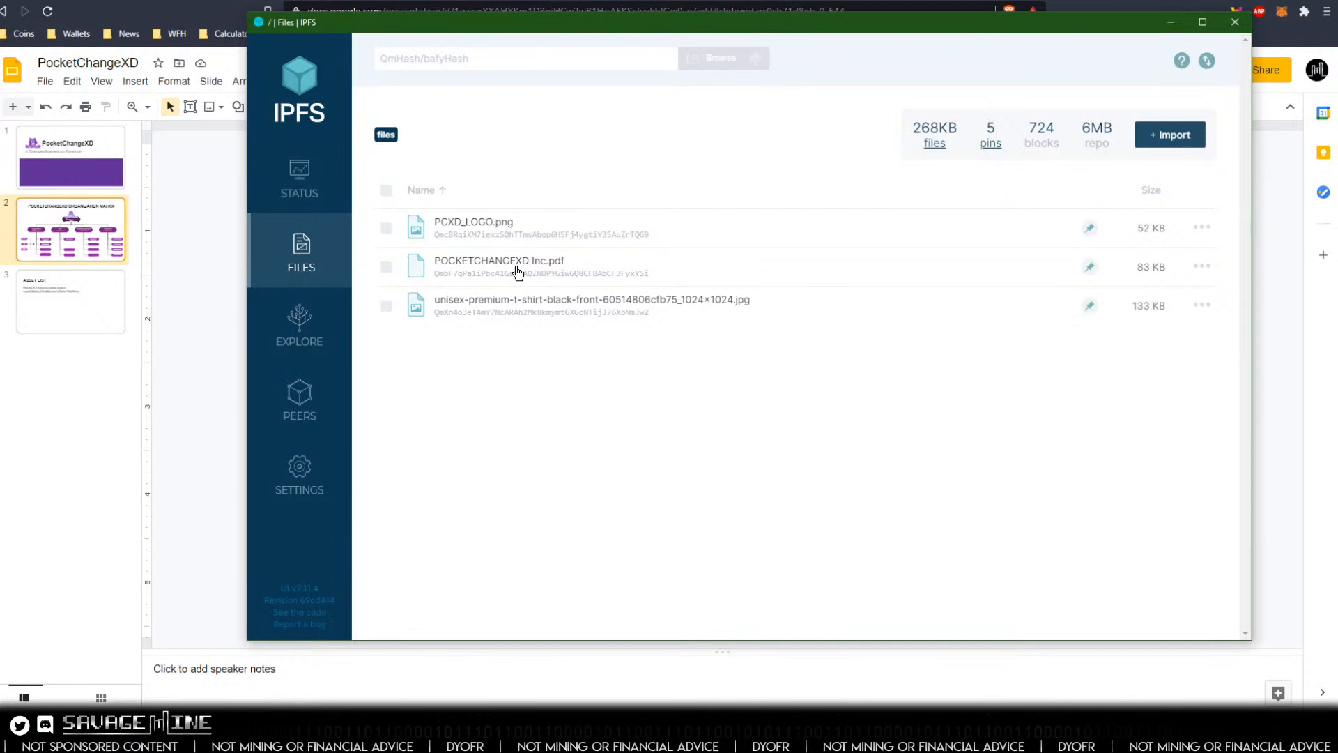
pyautogui.click(486, 271)
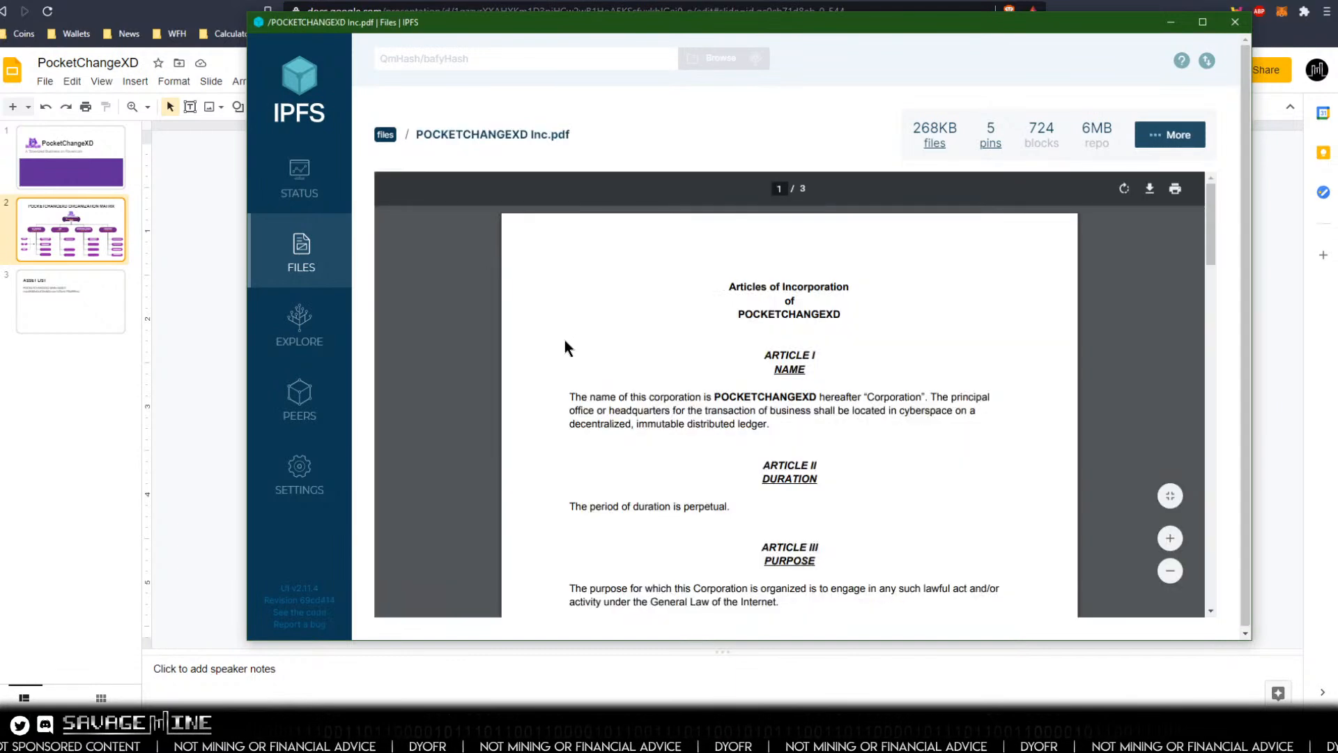
pyautogui.click(505, 144)
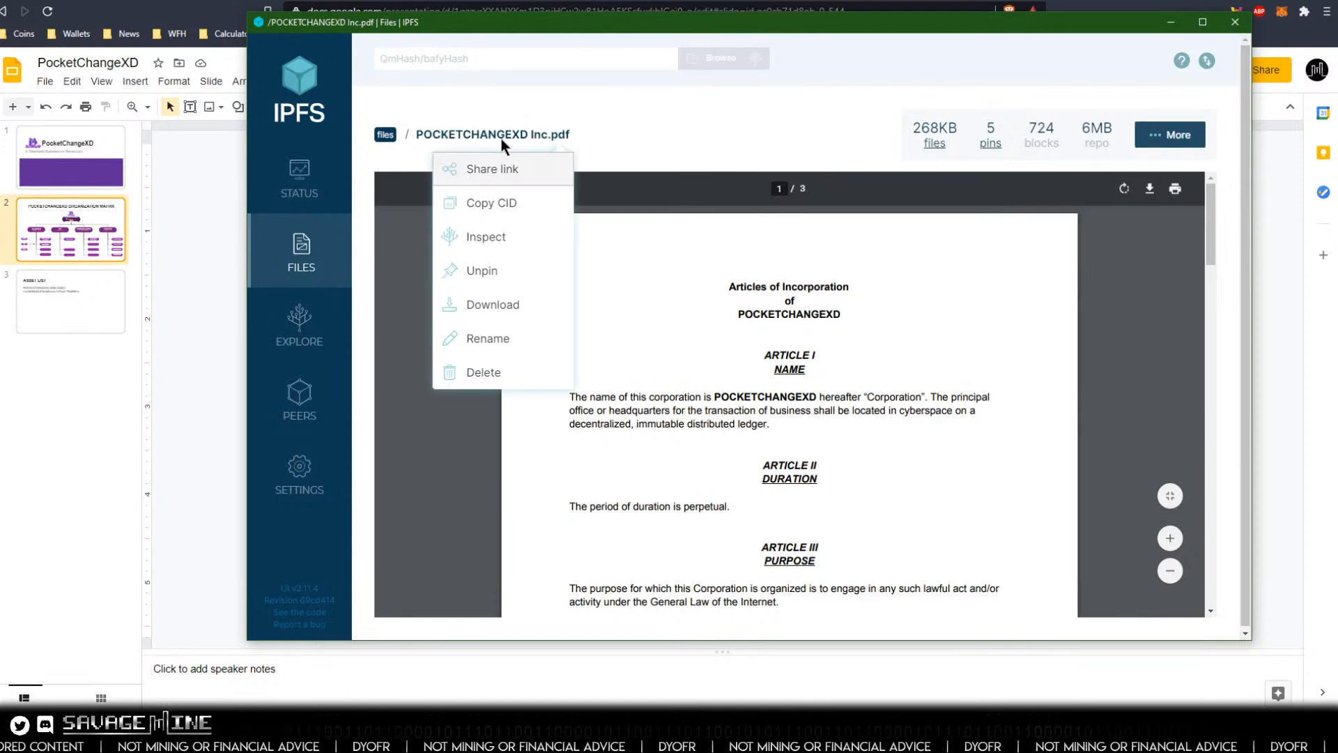
pyautogui.click(488, 208)
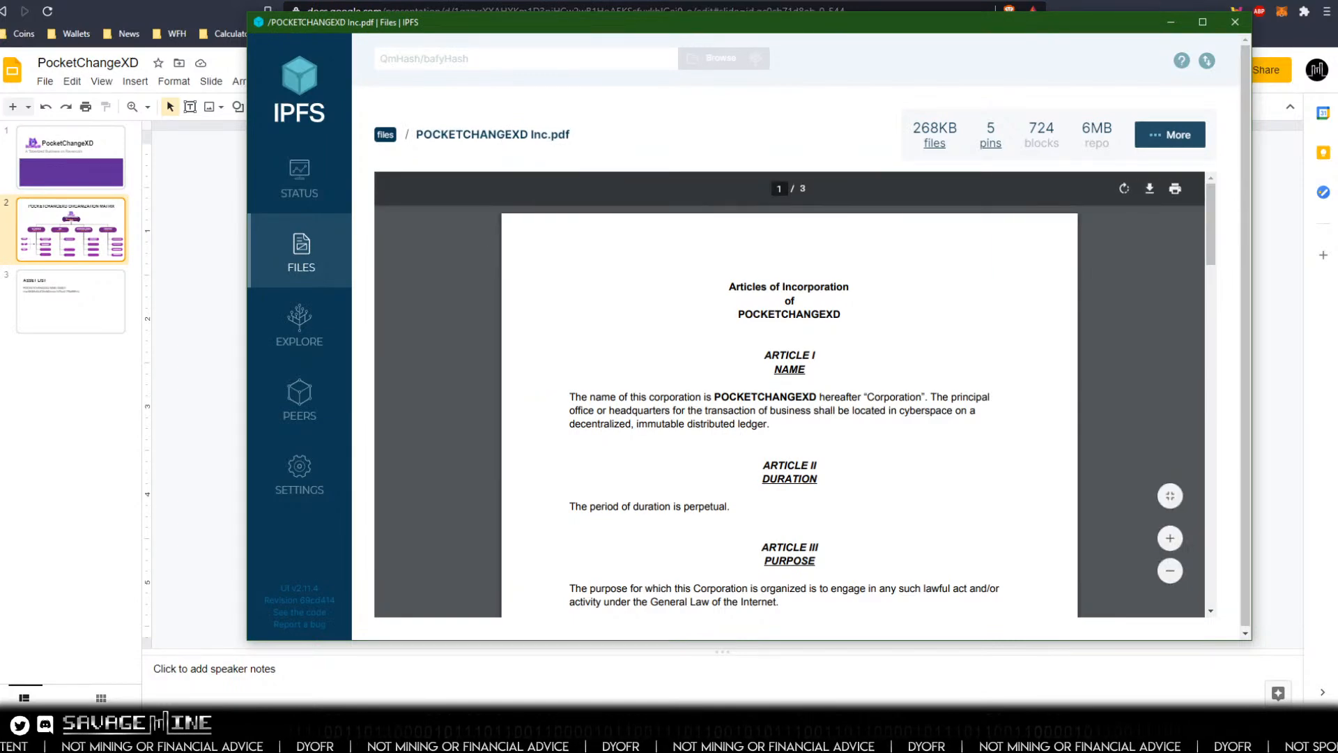
# Step: Switch back to the Ravencoin wallet and start reissuing the POCKETCHANGEXD main asset with a quantity of 9998
pyautogui.click(914, 737)
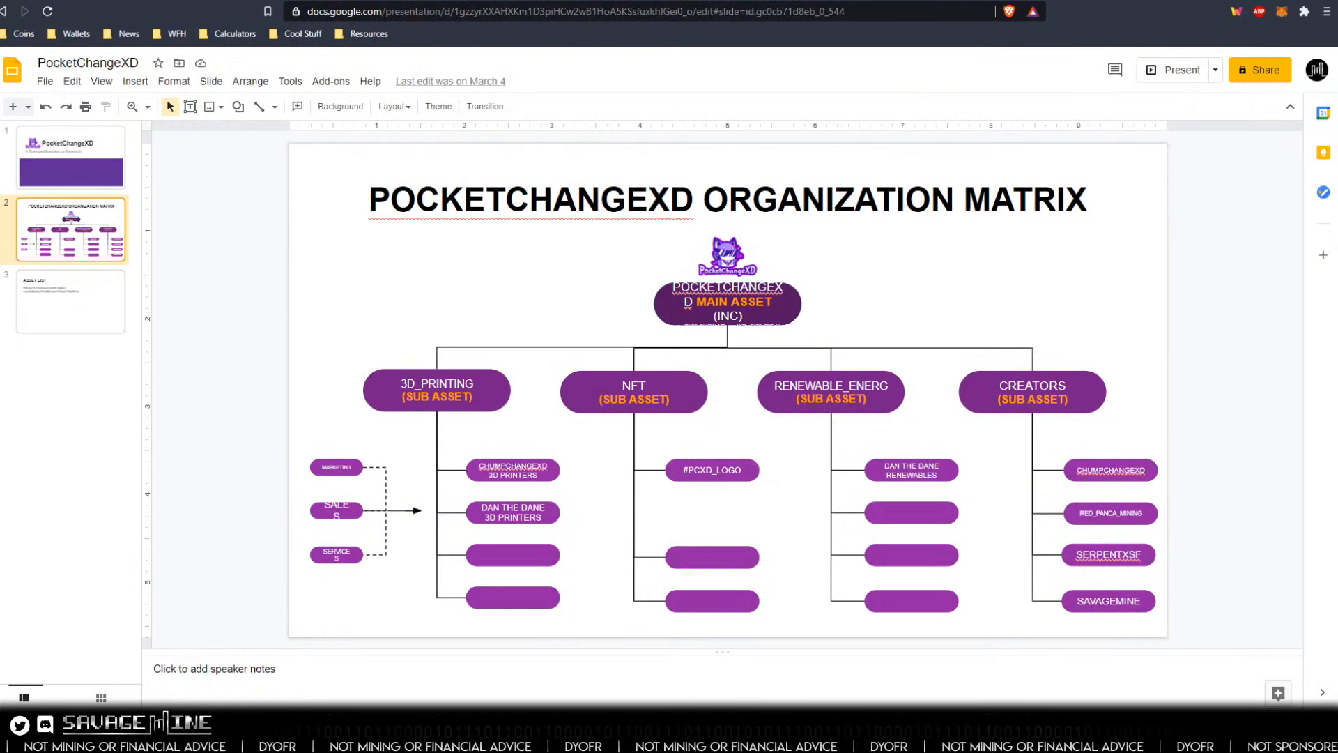
pyautogui.click(889, 737)
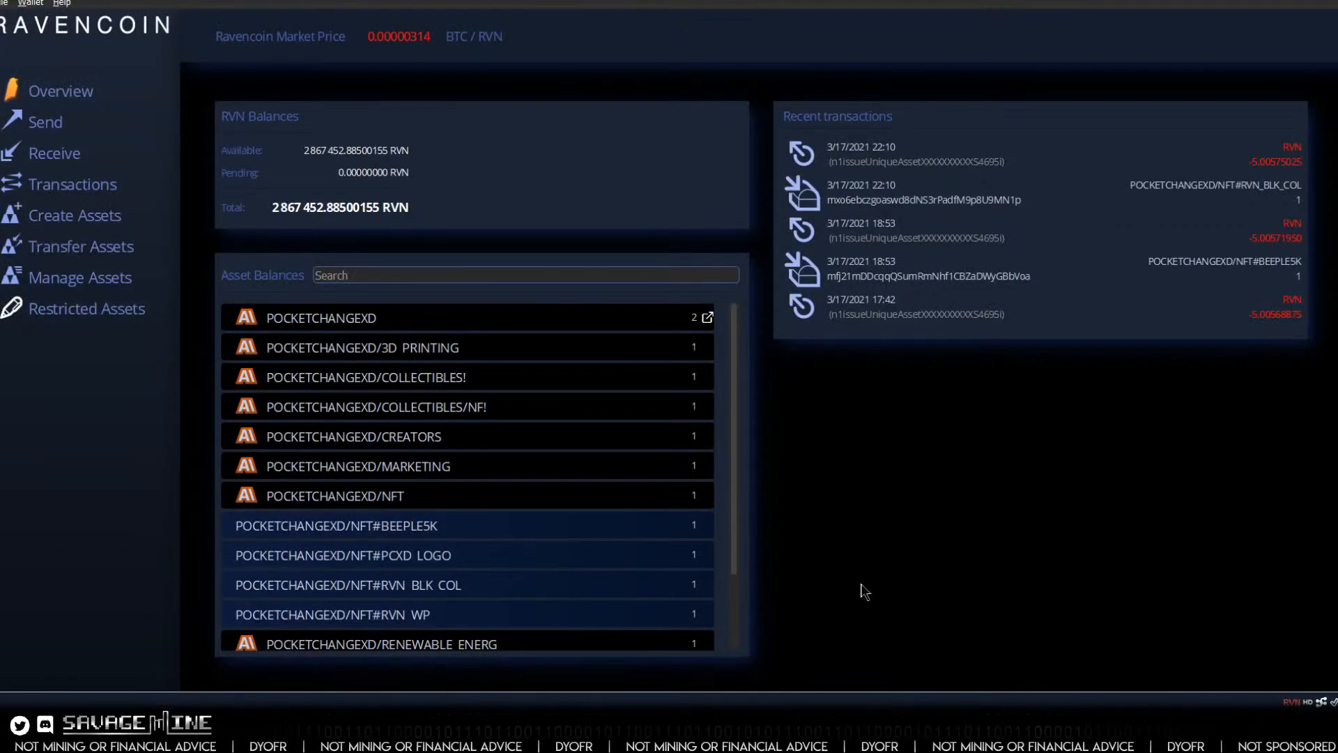
pyautogui.rightClick(341, 321)
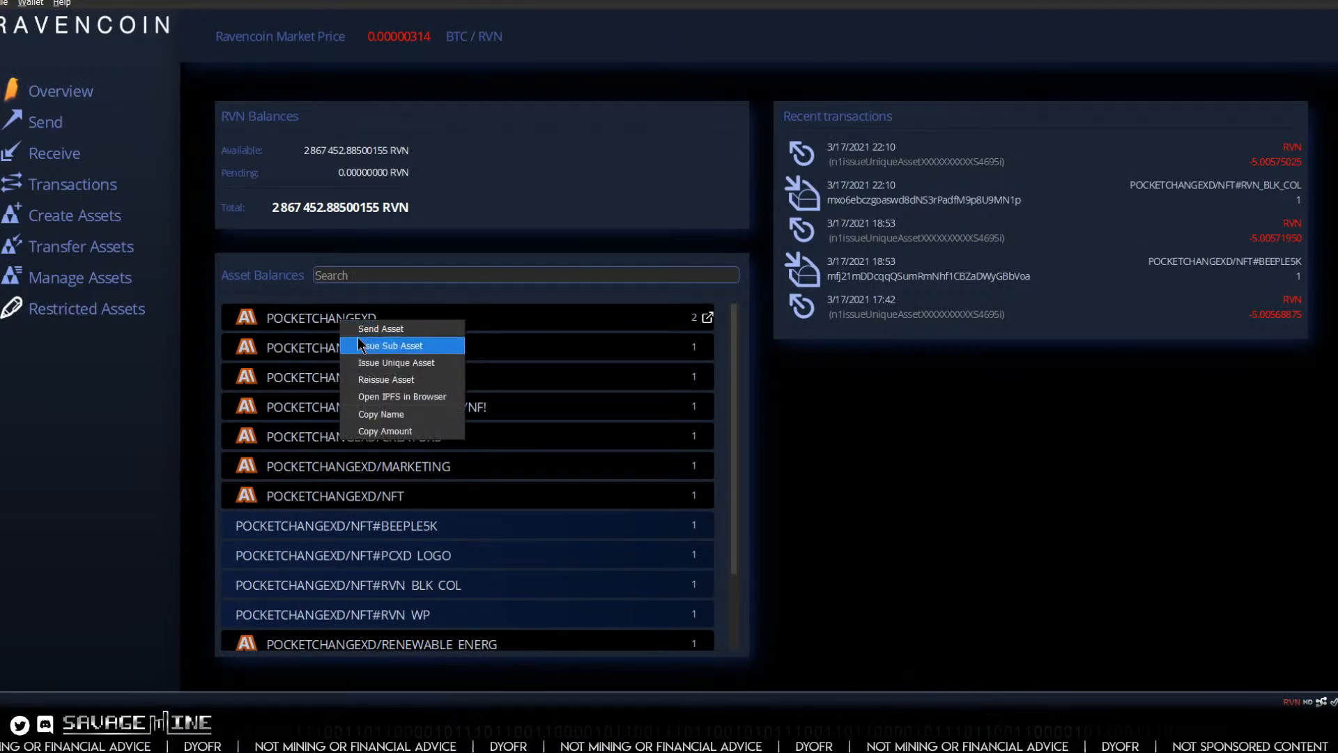
pyautogui.click(391, 378)
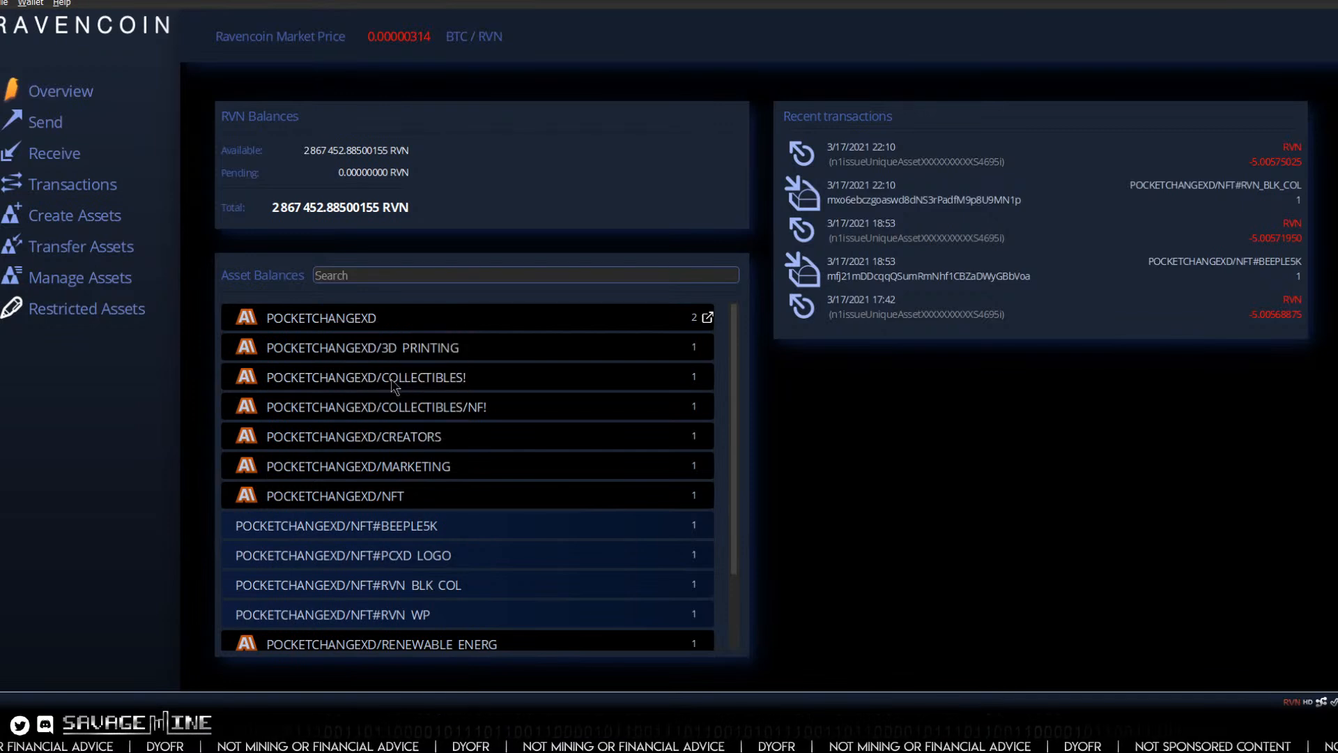
pyautogui.moveTo(213, 128); pyautogui.dragTo(193, 129)
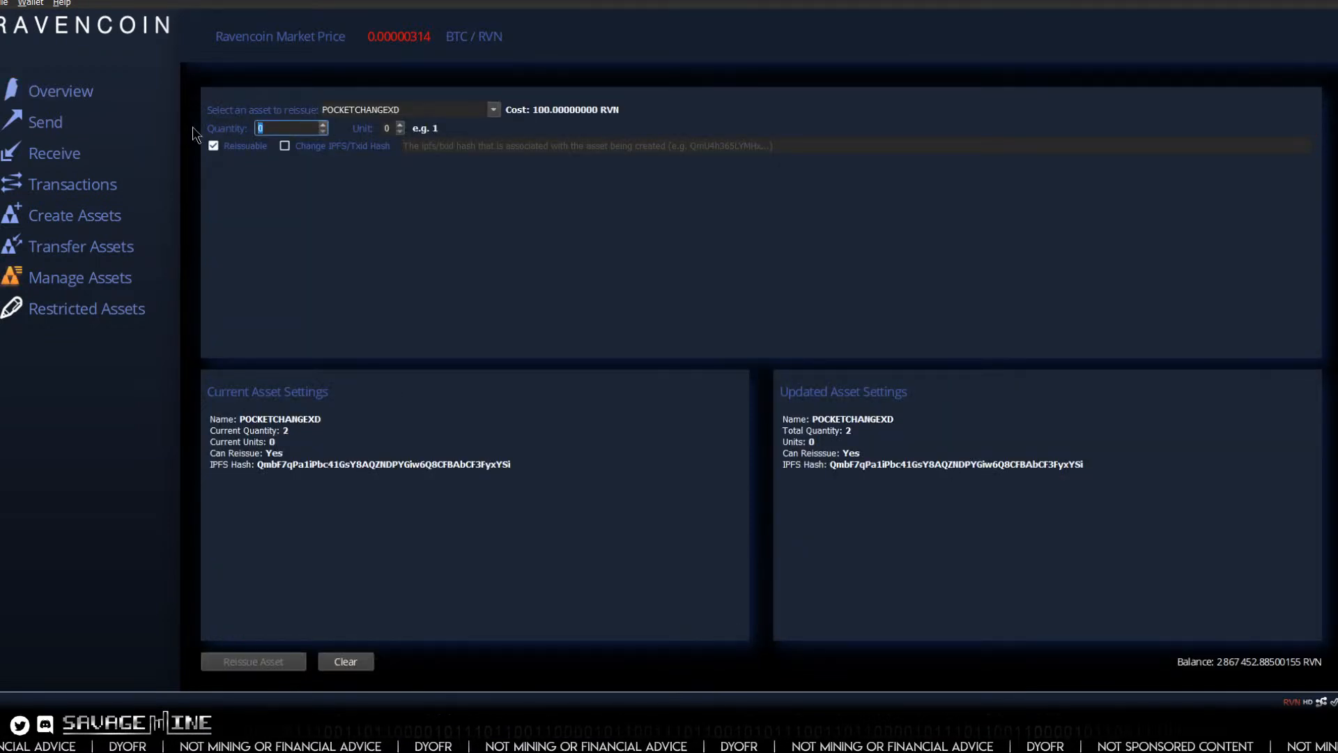
pyautogui.write('9998')
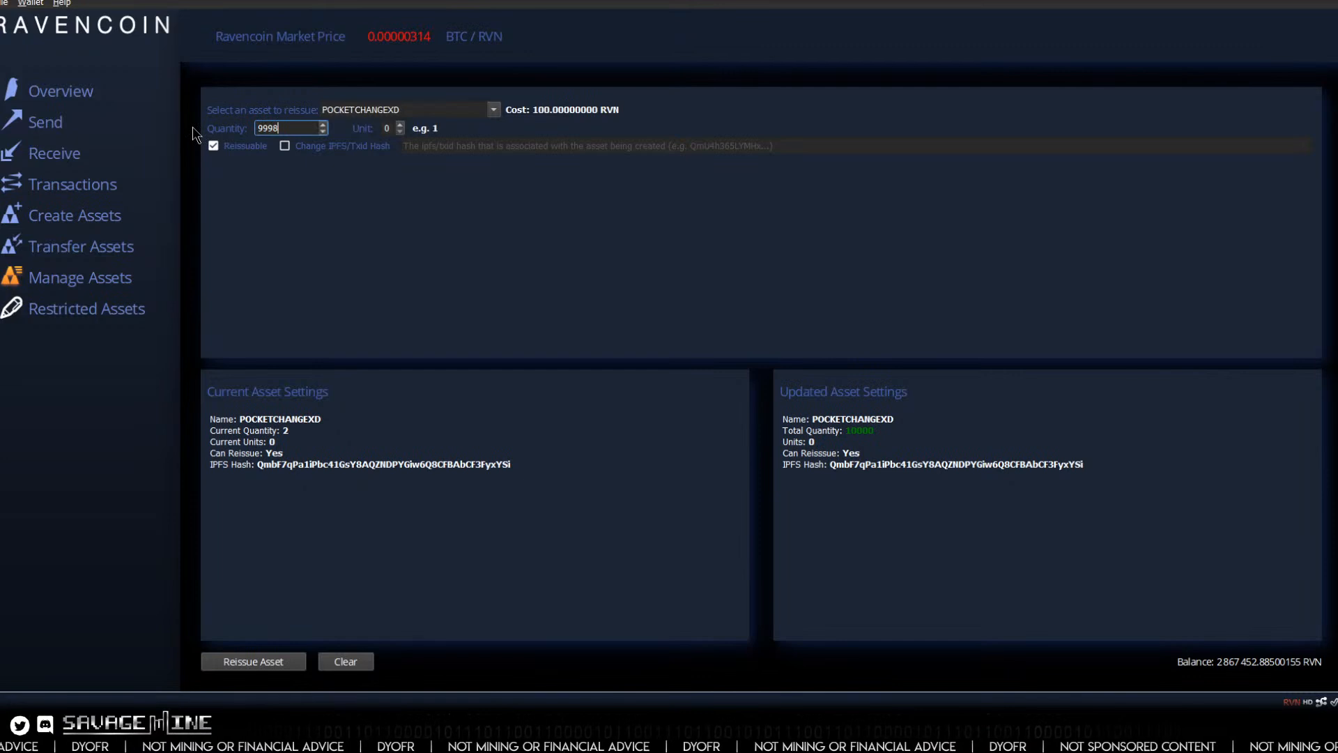
# Step: Try a unit value of 2 and the option to change the IPFS/Txid hash, restoring units to 0 and disabling the option
pyautogui.press('Tab')
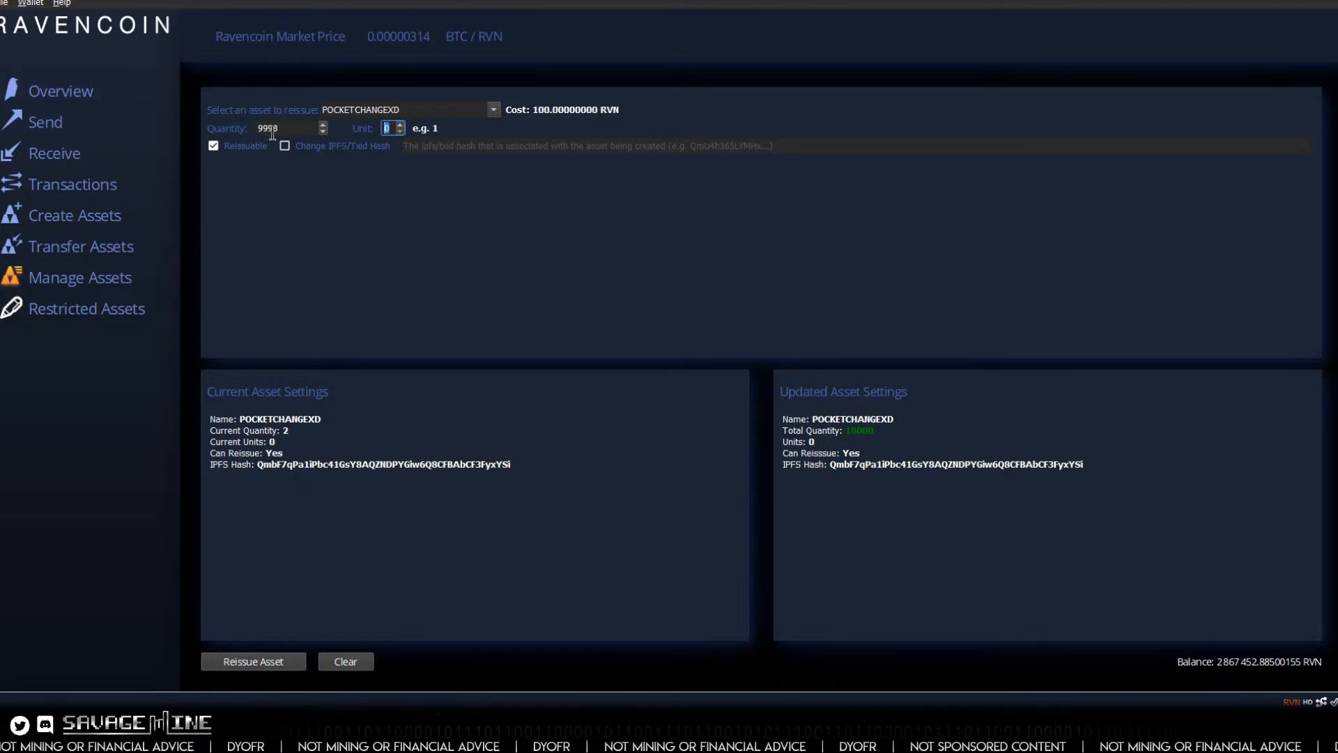
pyautogui.click(400, 125)
pyautogui.click(400, 126)
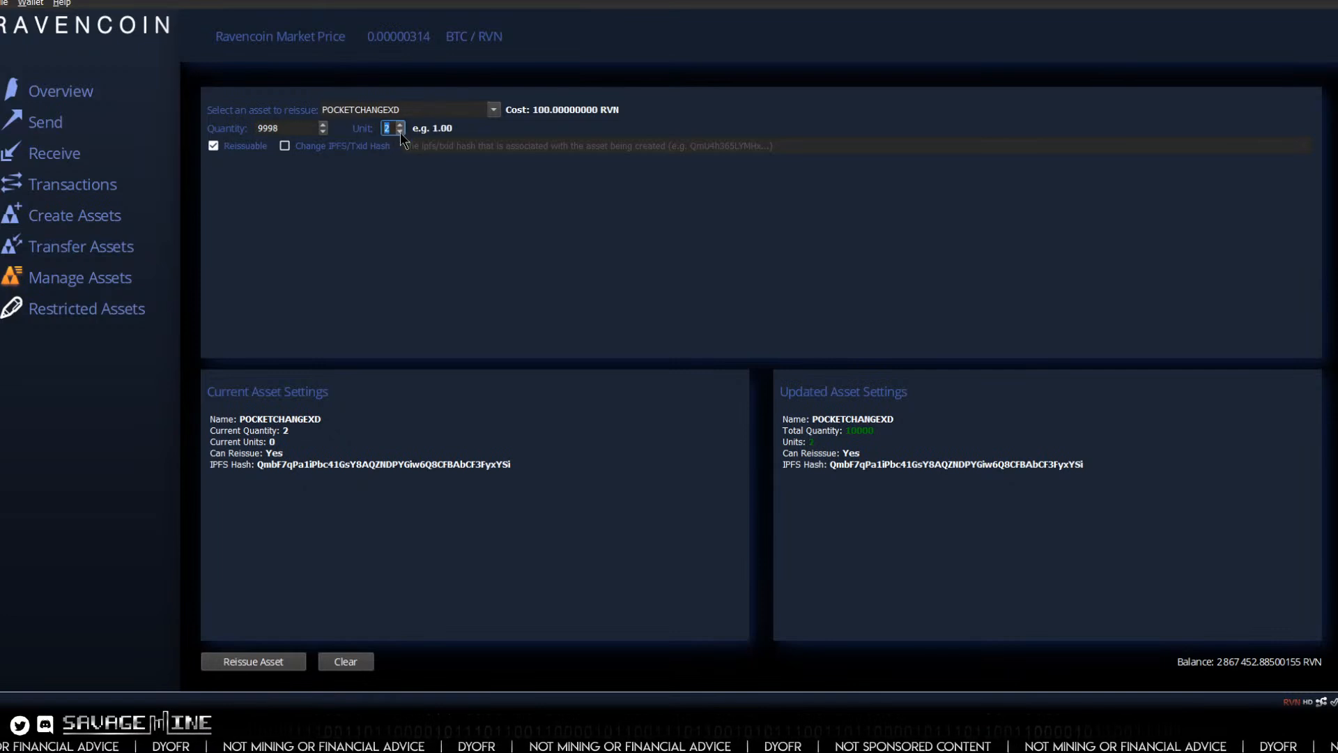
pyautogui.click(400, 132)
pyautogui.click(400, 132)
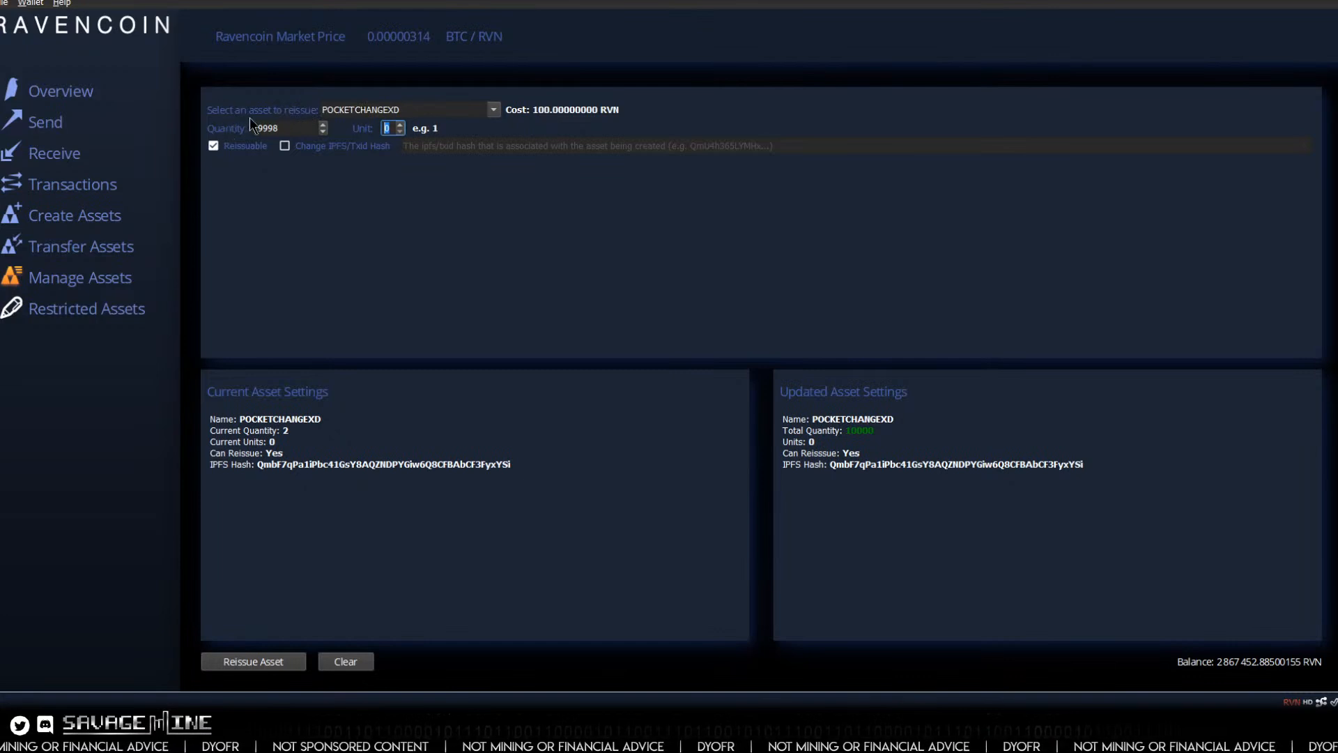
pyautogui.click(285, 145)
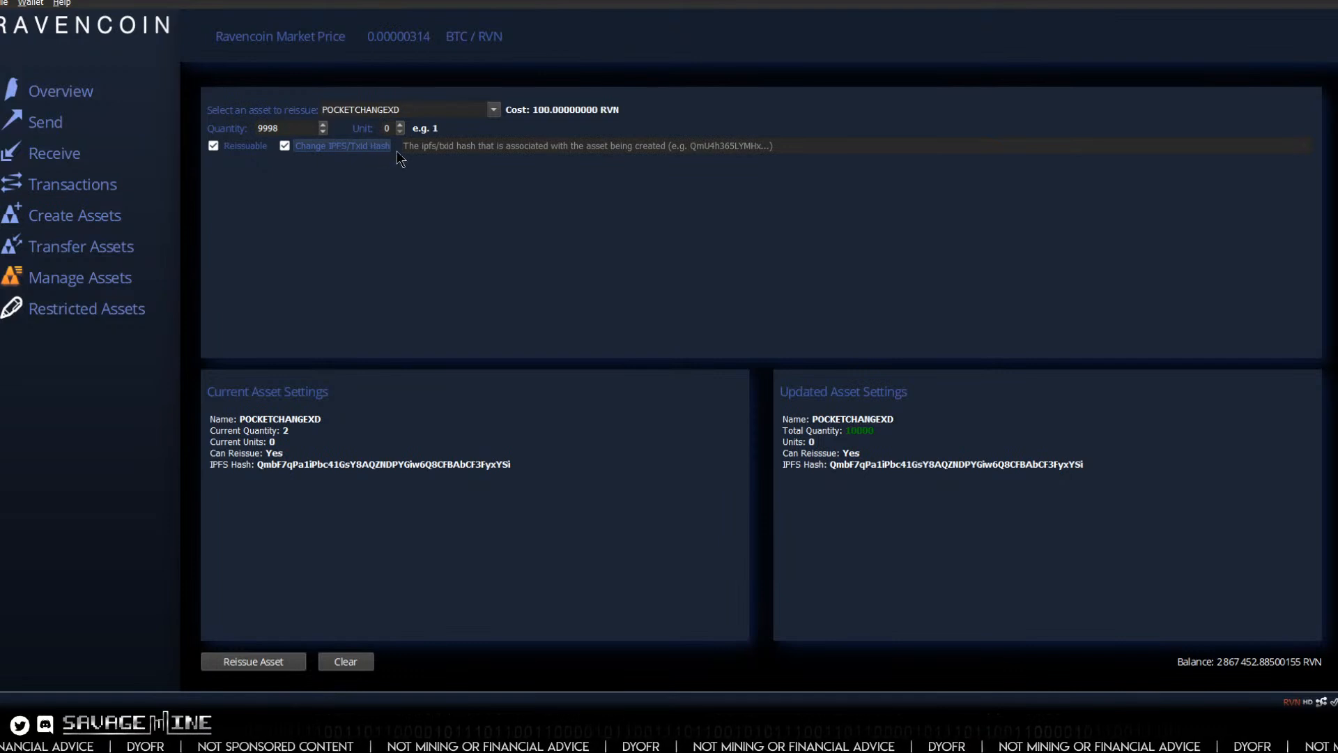
pyautogui.click(284, 148)
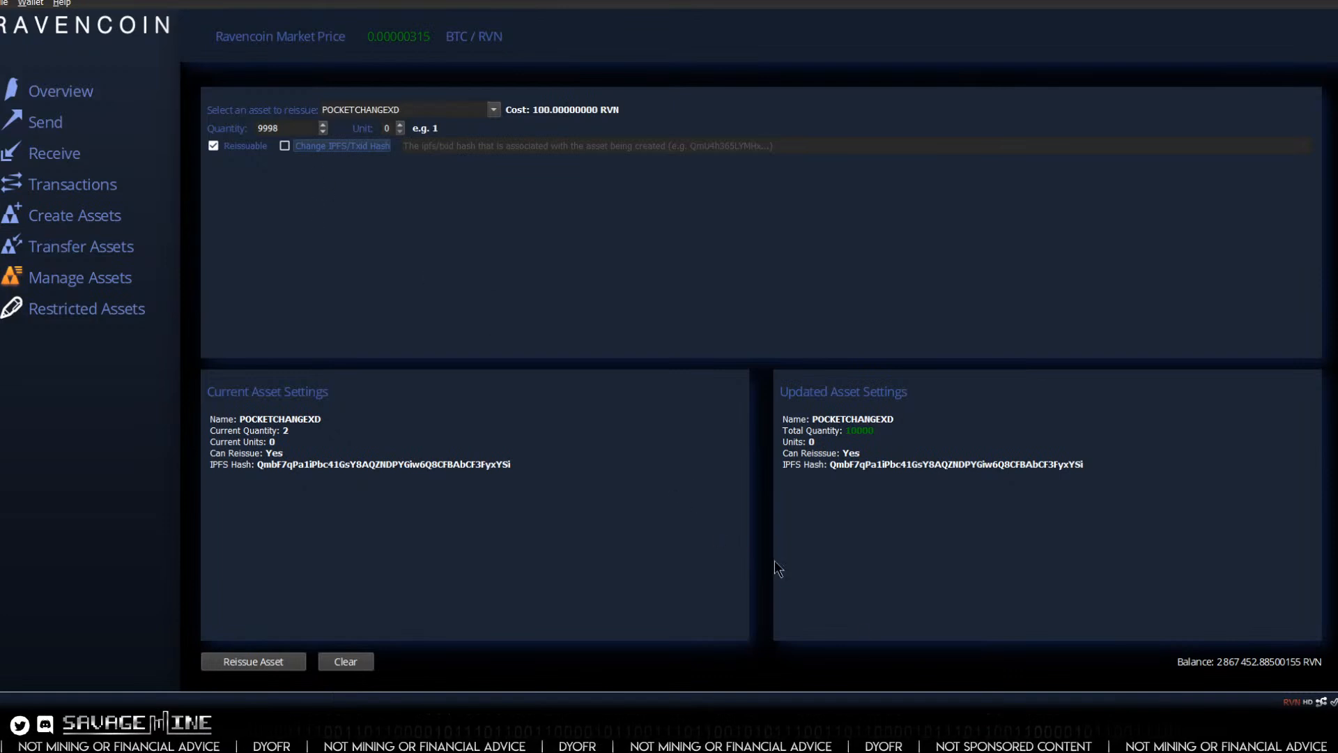
pyautogui.moveTo(834, 733)
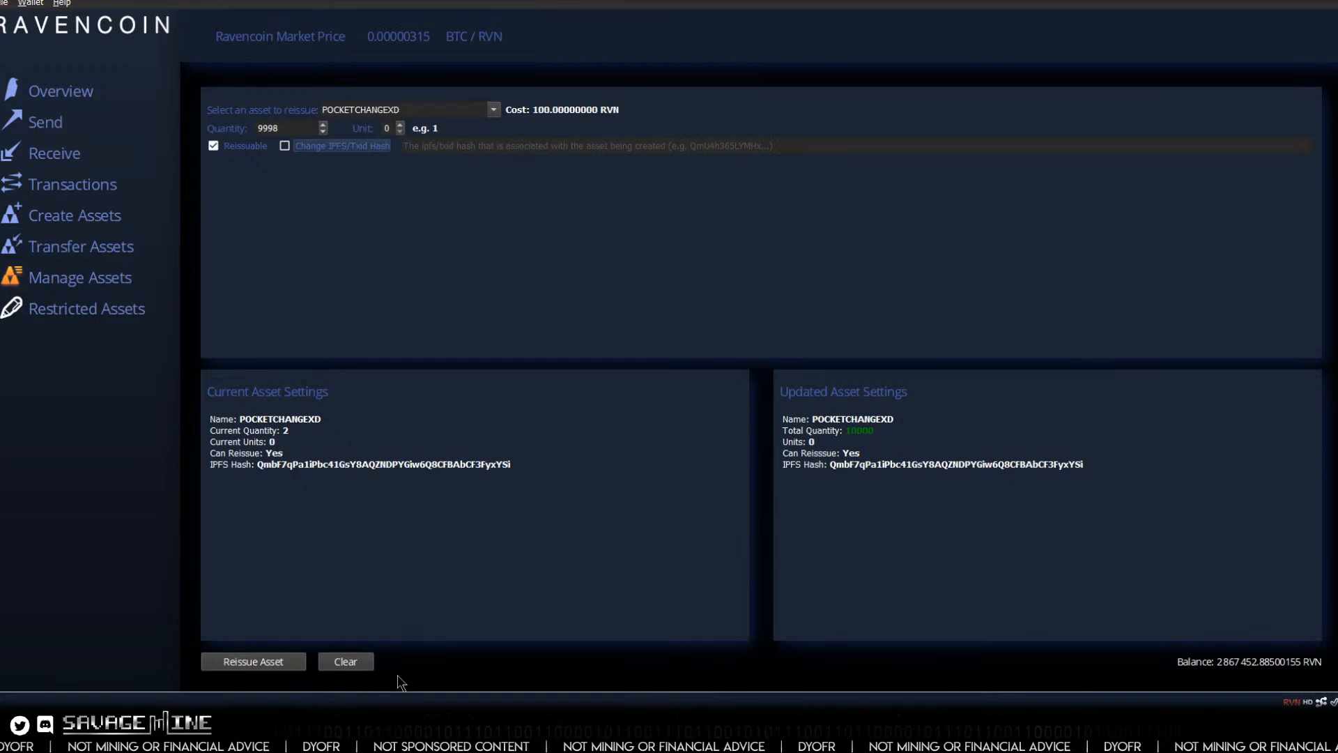
# Step: Submit the reissue of 9998 POCKETCHANGEXD and confirm sending the transaction to the network
pyautogui.click(244, 666)
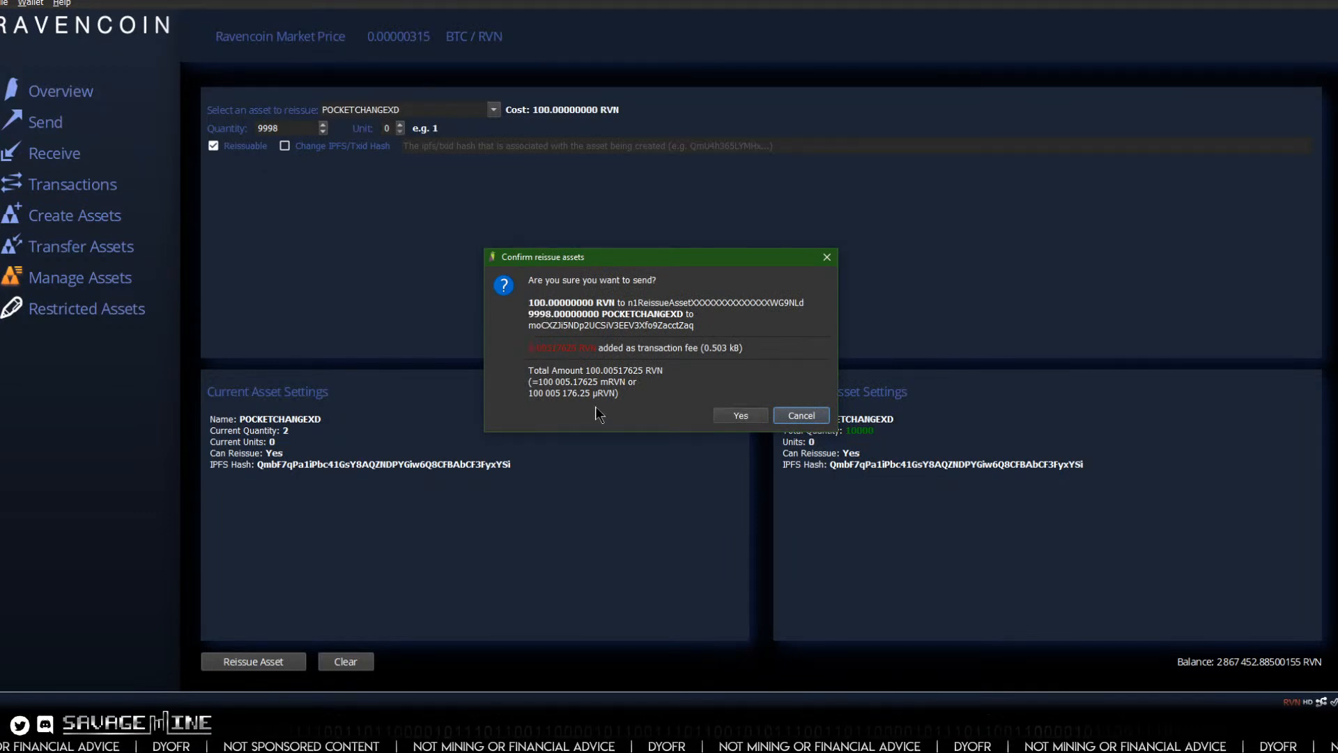
pyautogui.click(738, 416)
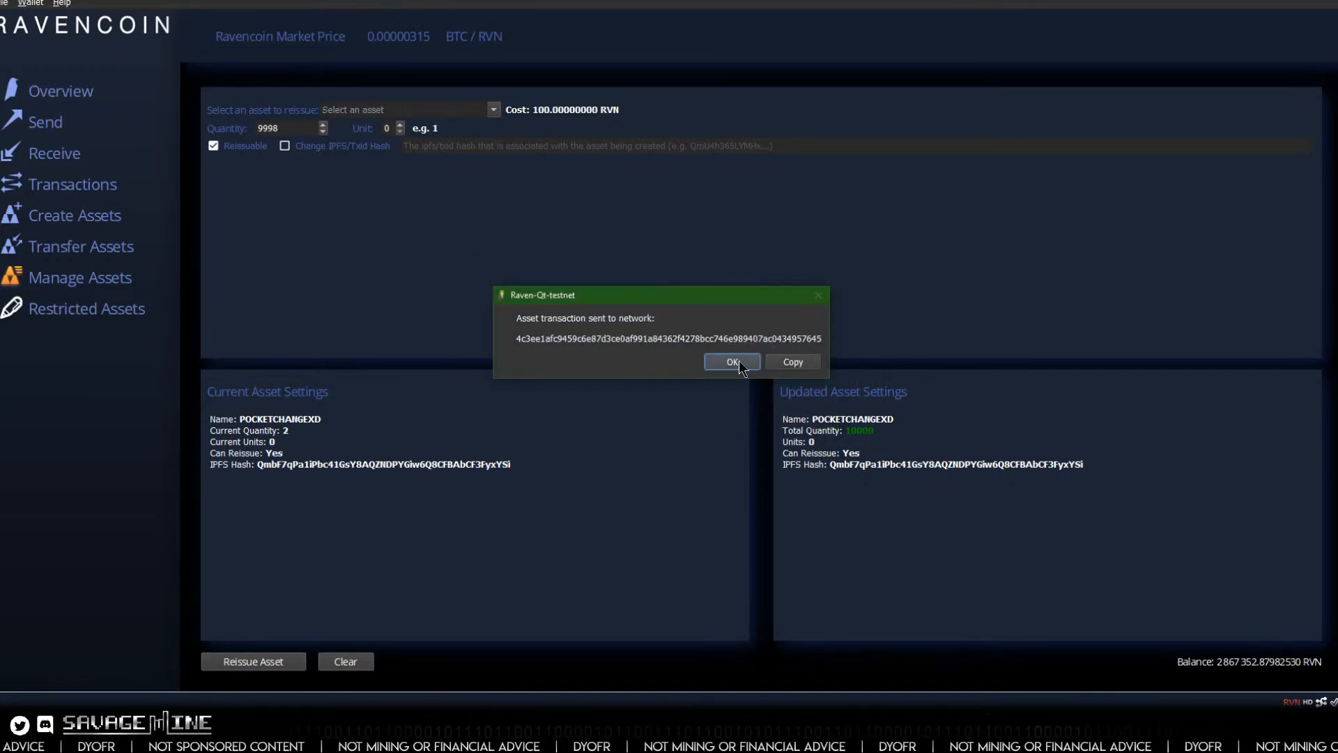
pyautogui.click(732, 361)
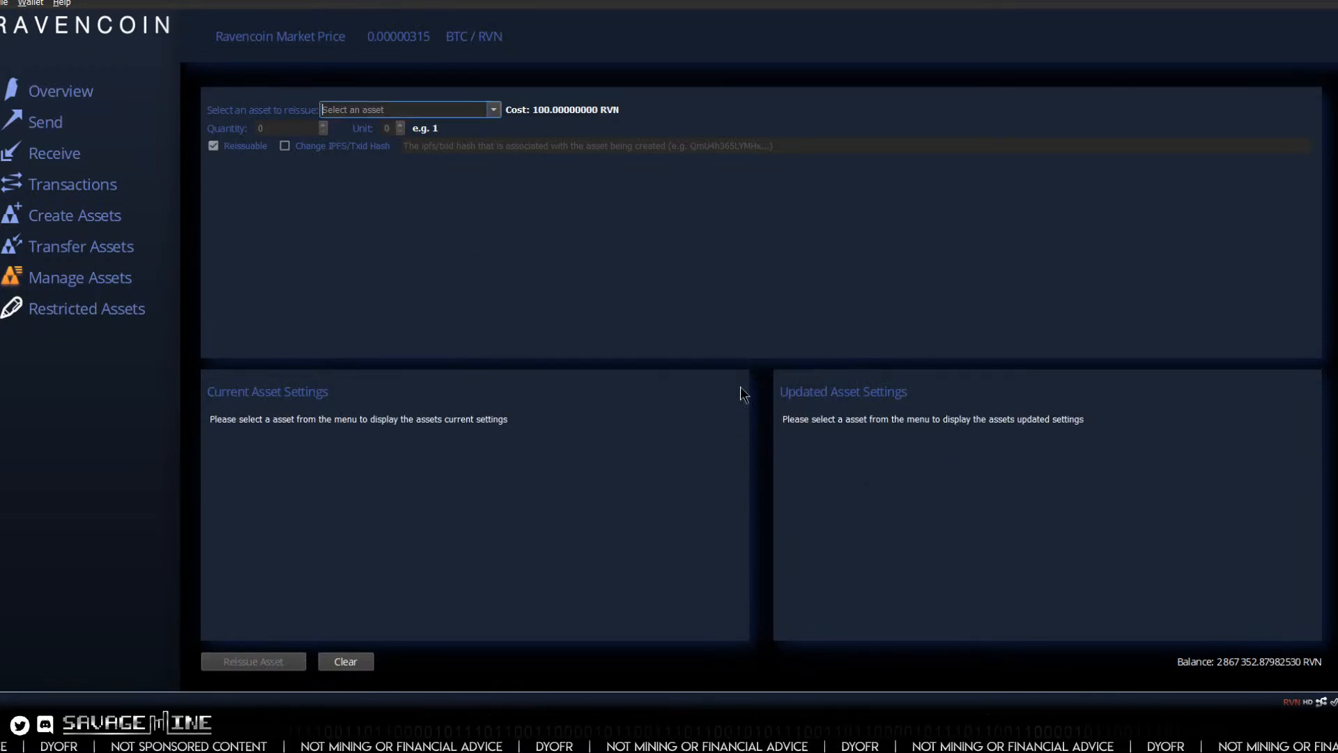
# Step: Look up the reissue in the transaction history, and check the POCKETCHANGEXD balance in the wallet overview
pyautogui.click(74, 187)
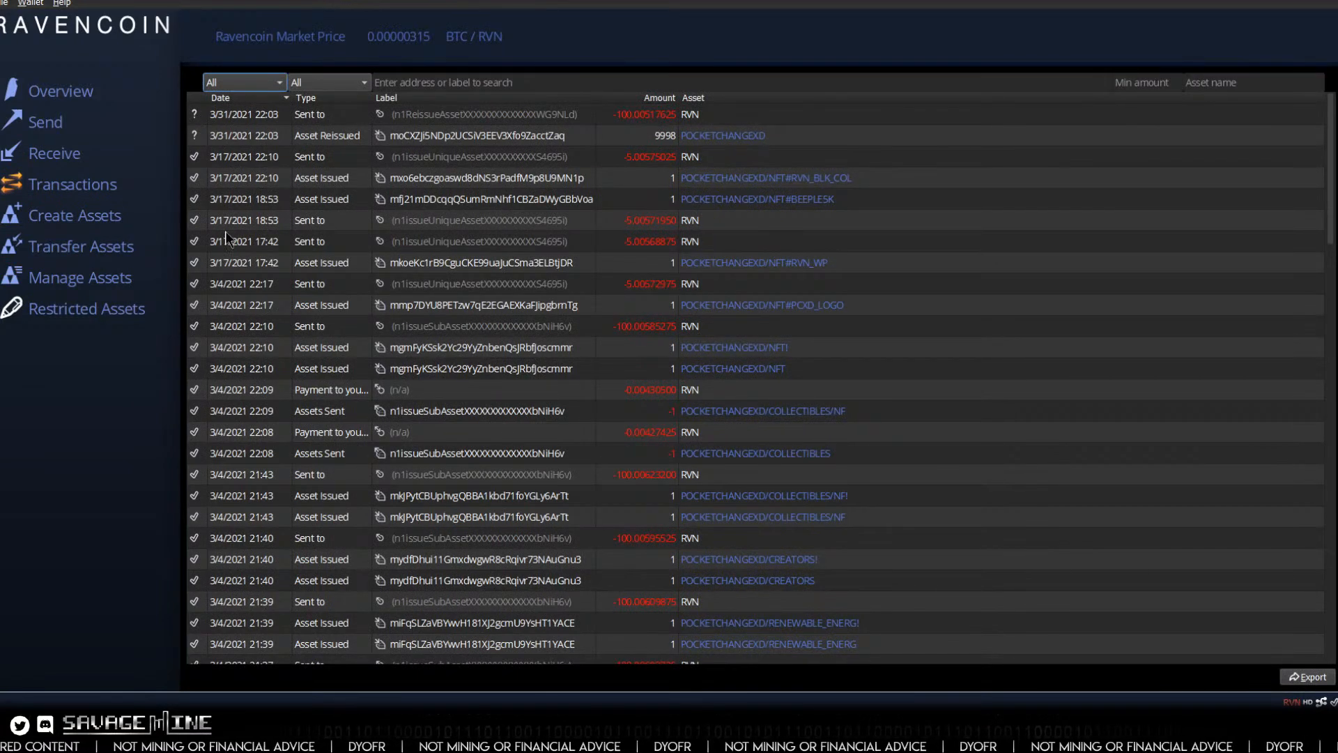
pyautogui.click(54, 94)
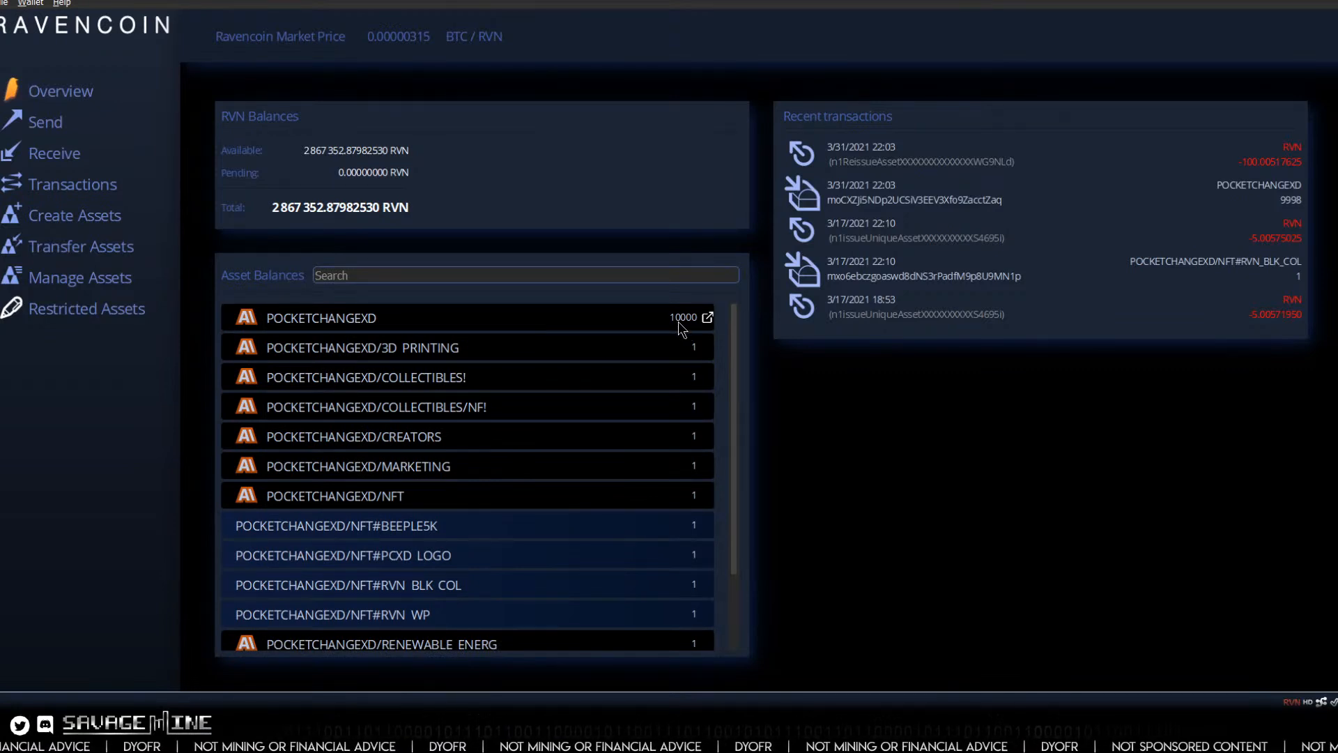
pyautogui.moveTo(678, 321)
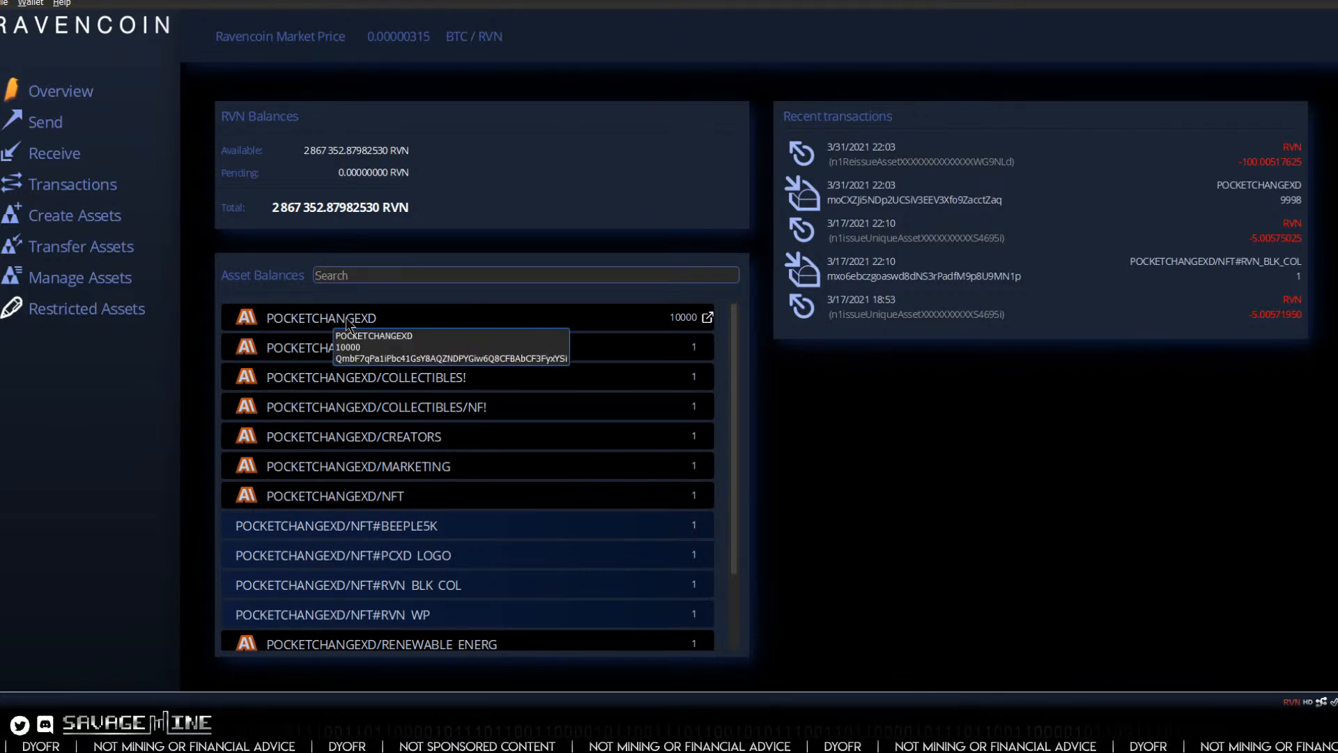
# Step: Examine the asset balances list, from the POCKETCHANGEXD main asset through its sub-assets and unique NFT assets
pyautogui.scroll(-1, 359, 376)
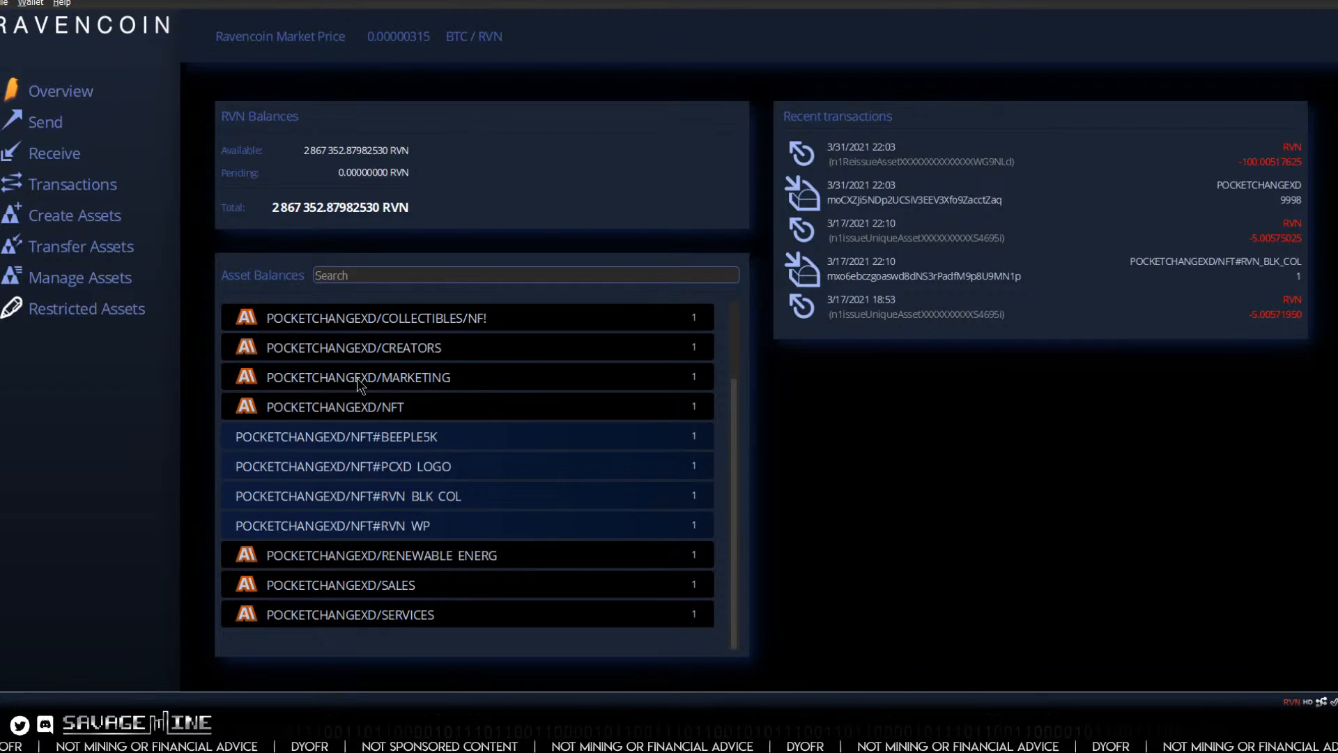
pyautogui.scroll(1, 356, 378)
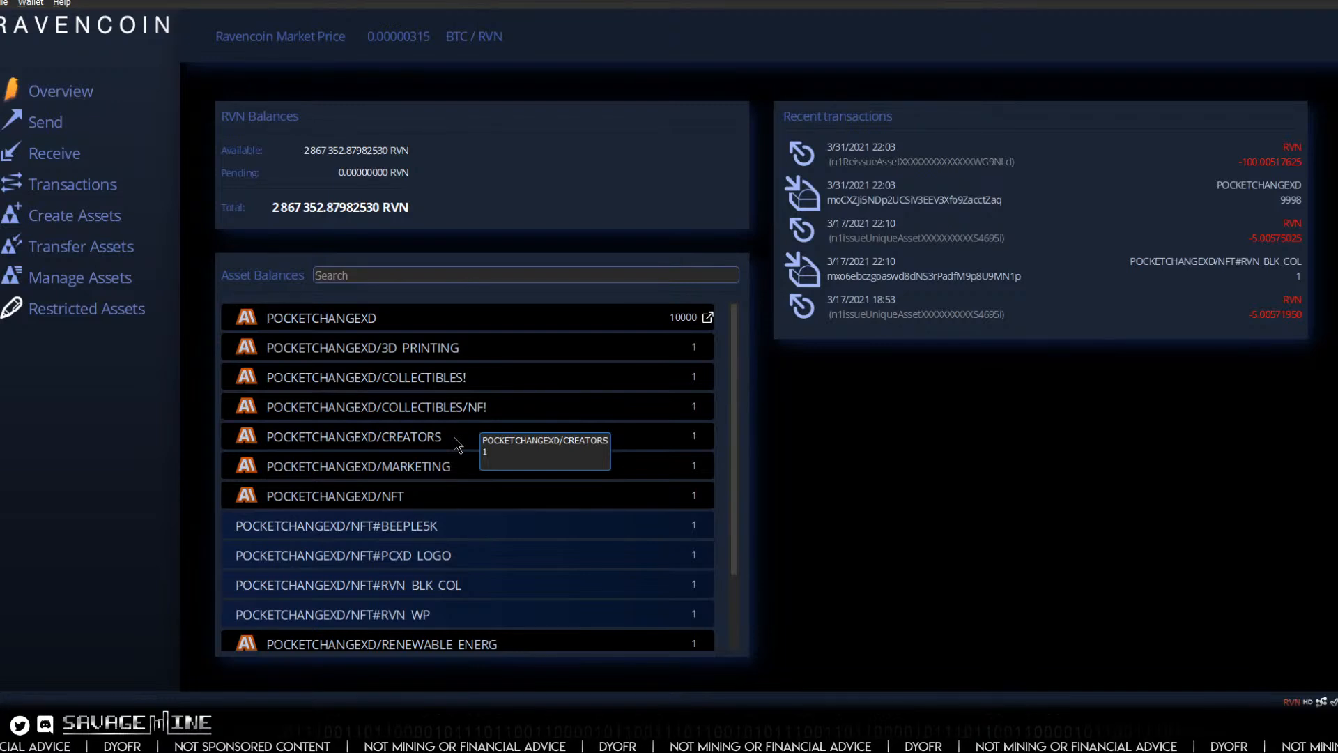
pyautogui.scroll(-1, 458, 437)
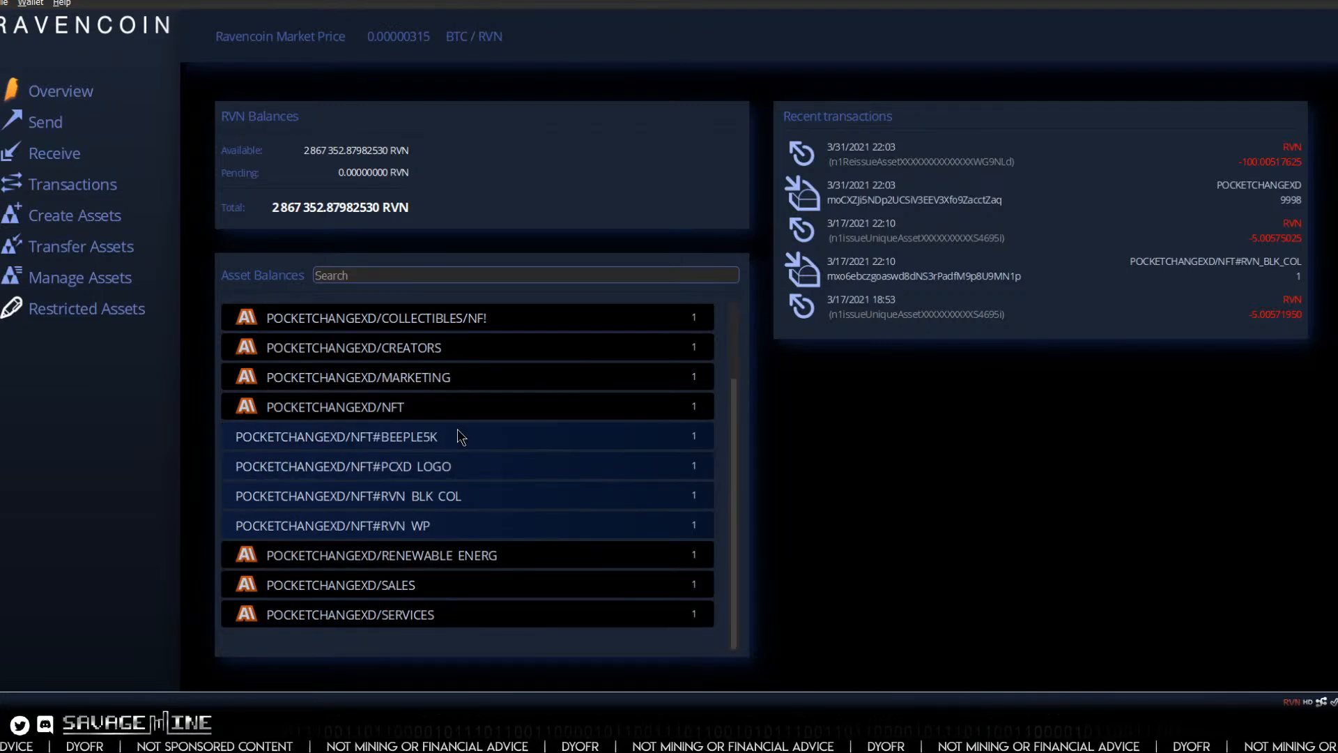
pyautogui.scroll(1, 458, 430)
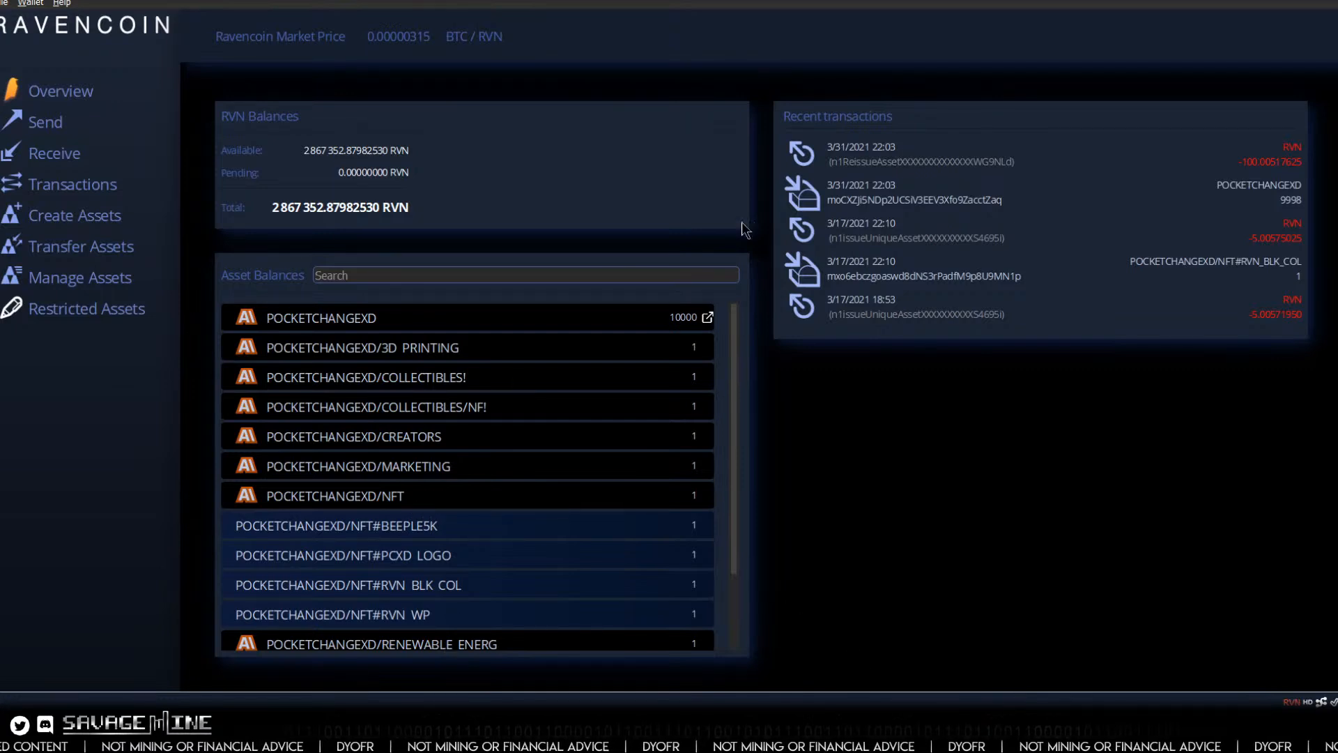
pyautogui.click(1248, 5)
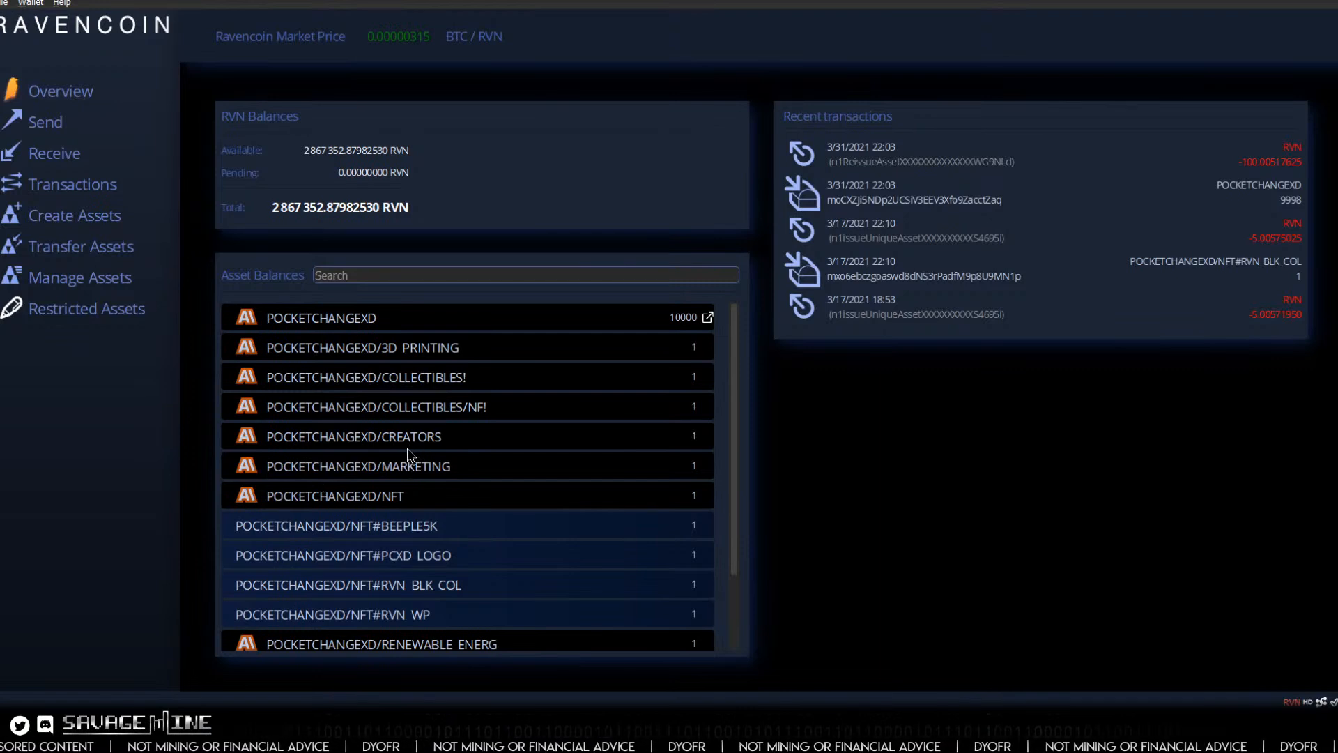
pyautogui.scroll(-1, 510, 476)
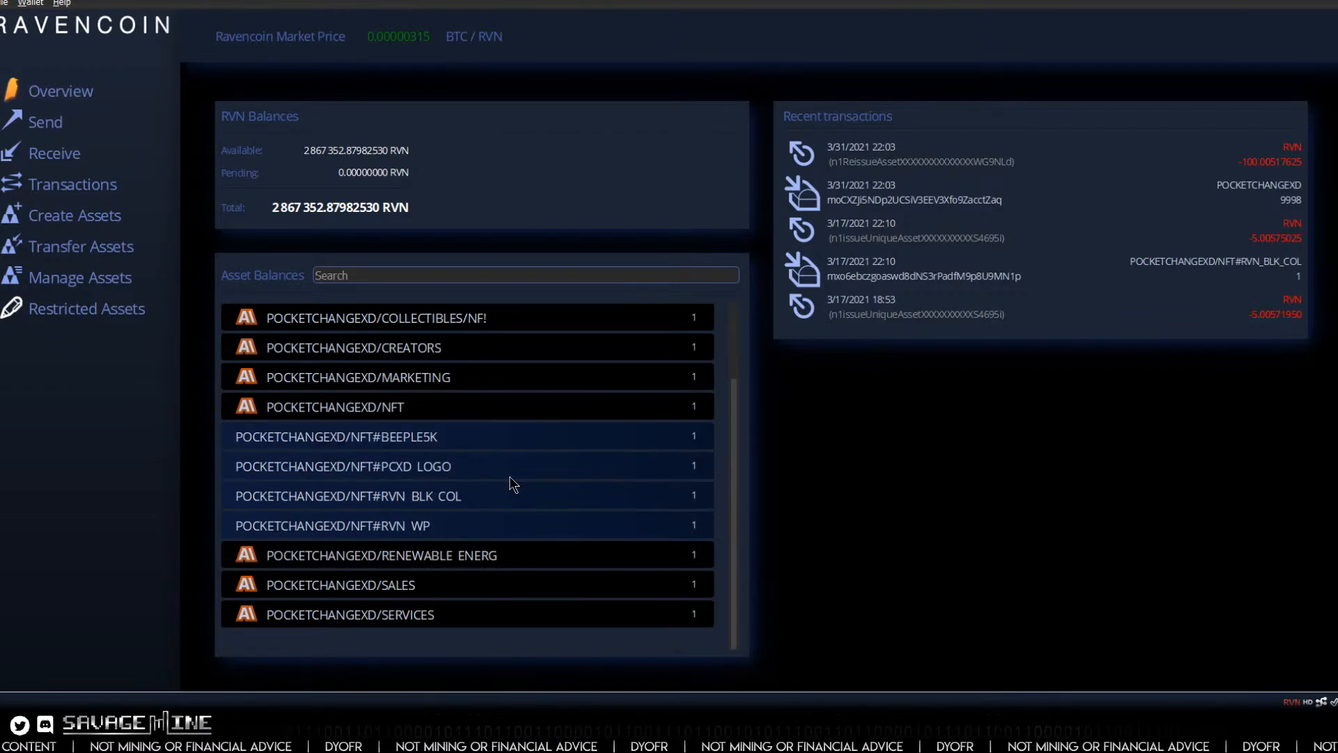
pyautogui.scroll(1, 508, 476)
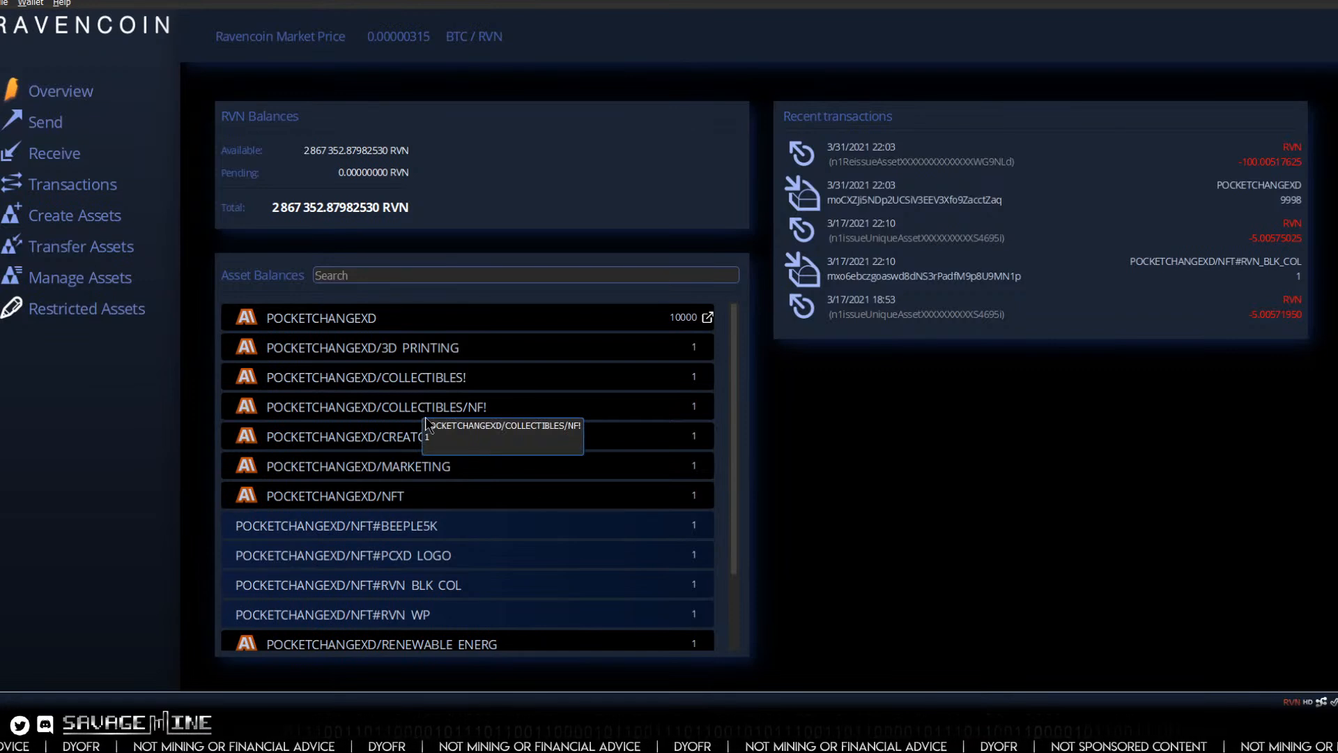
pyautogui.scroll(-1, 457, 471)
pyautogui.scroll(1, 456, 470)
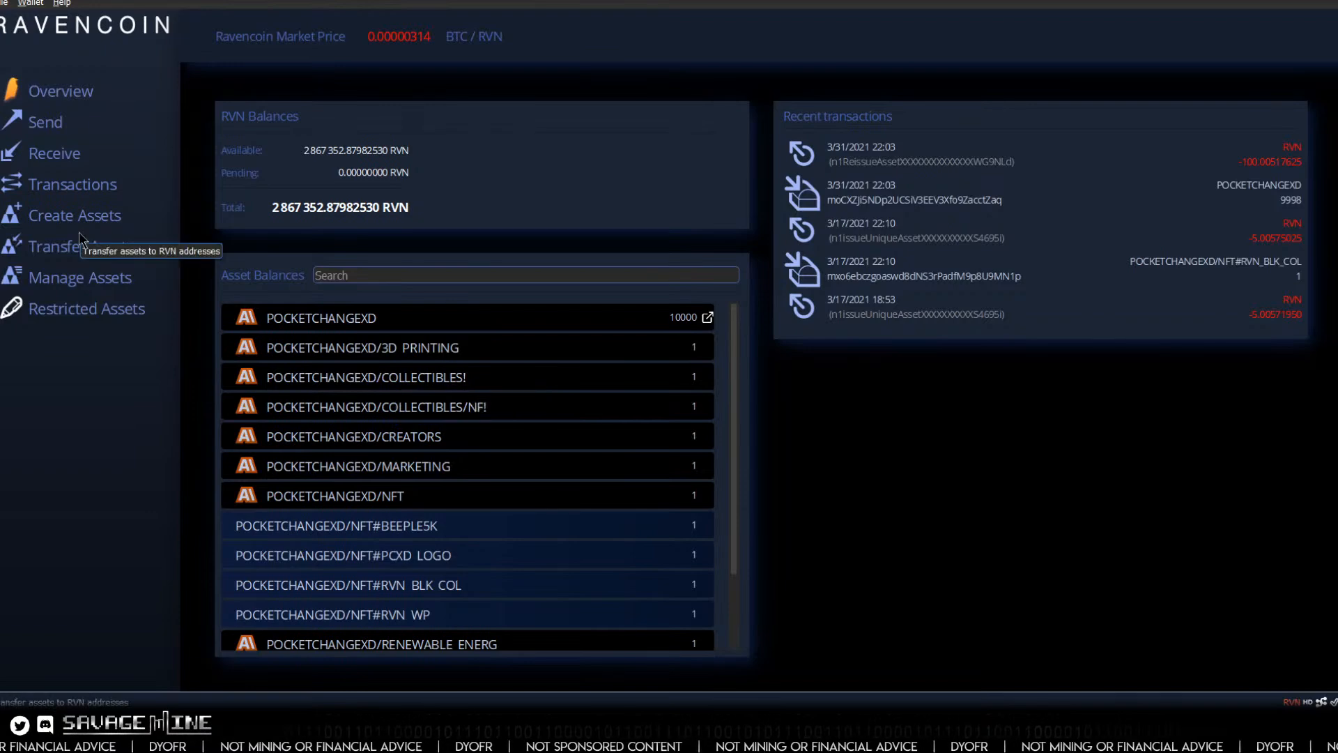
# Step: In the transaction history, copy the newest reissue payment's label and the recipient address of the sent POCKETCHANGEXD/COLLECTIBLES/NF asset
pyautogui.click(60, 184)
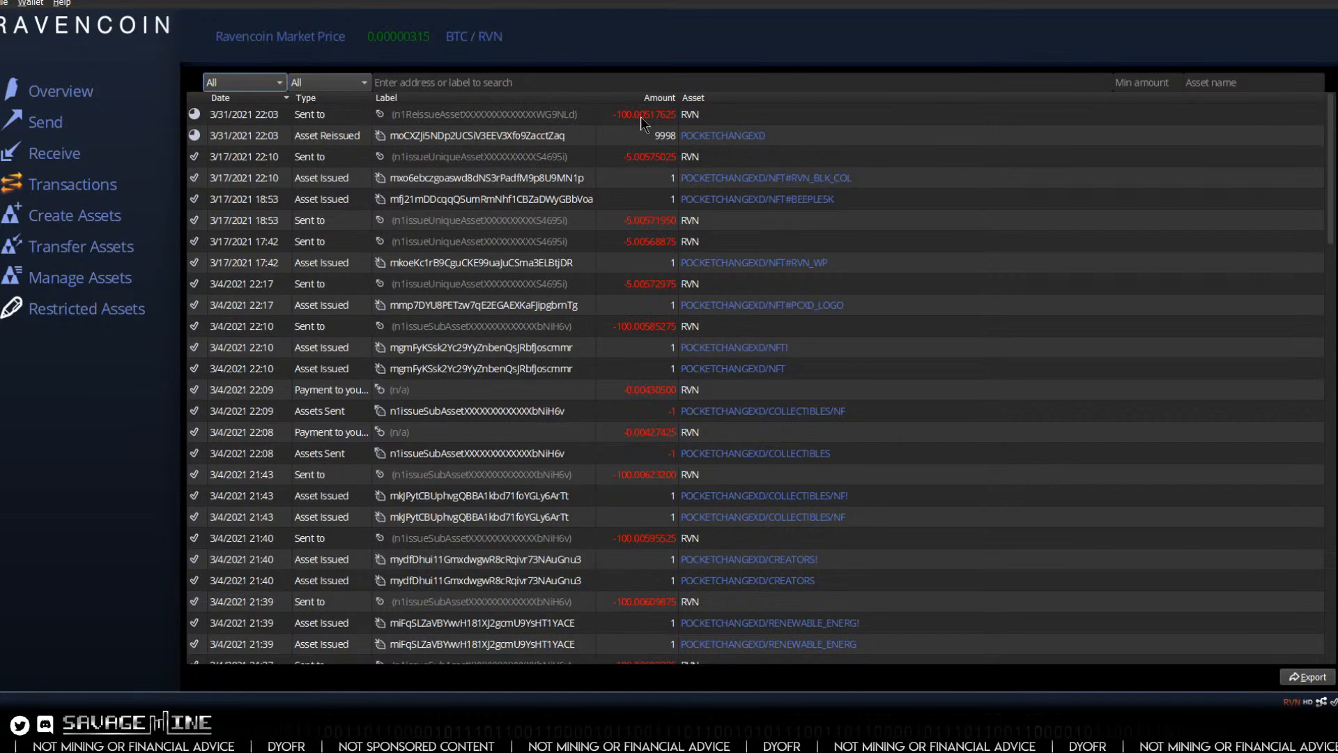
pyautogui.click(492, 114)
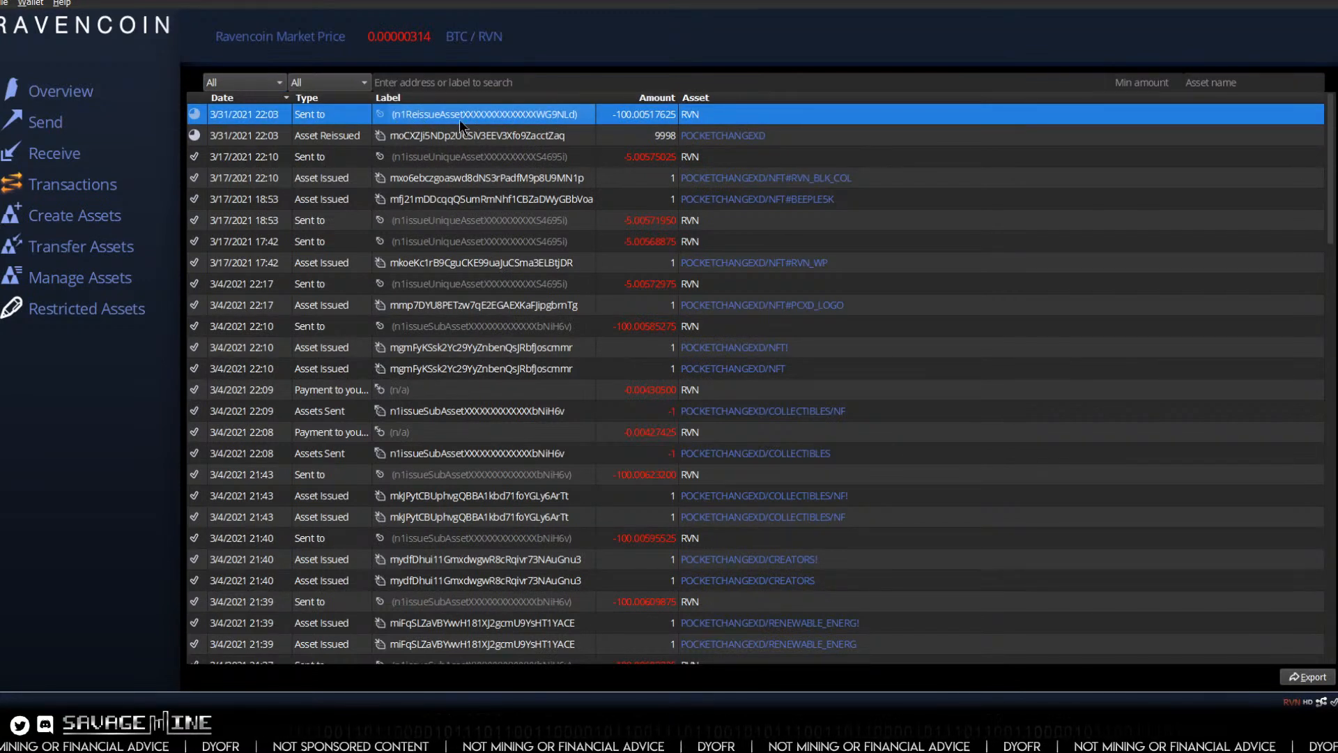
pyautogui.rightClick(496, 115)
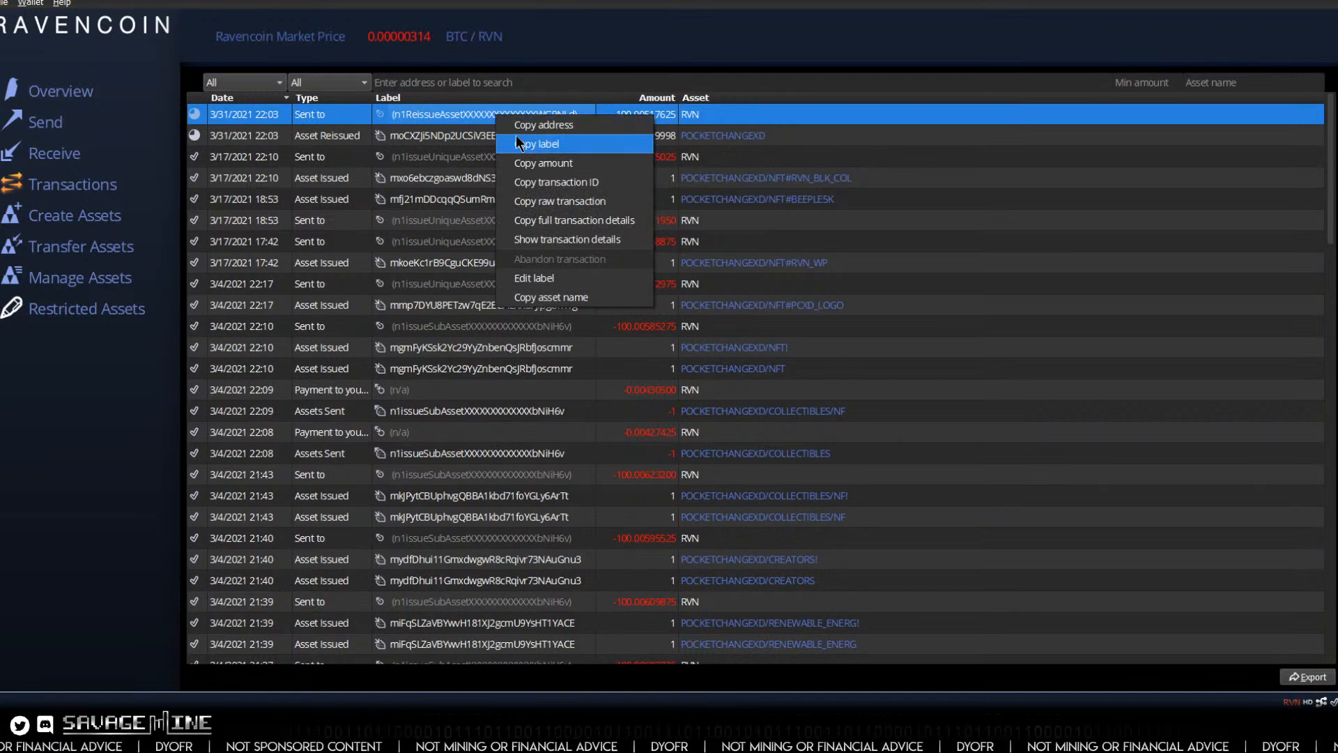
pyautogui.click(515, 137)
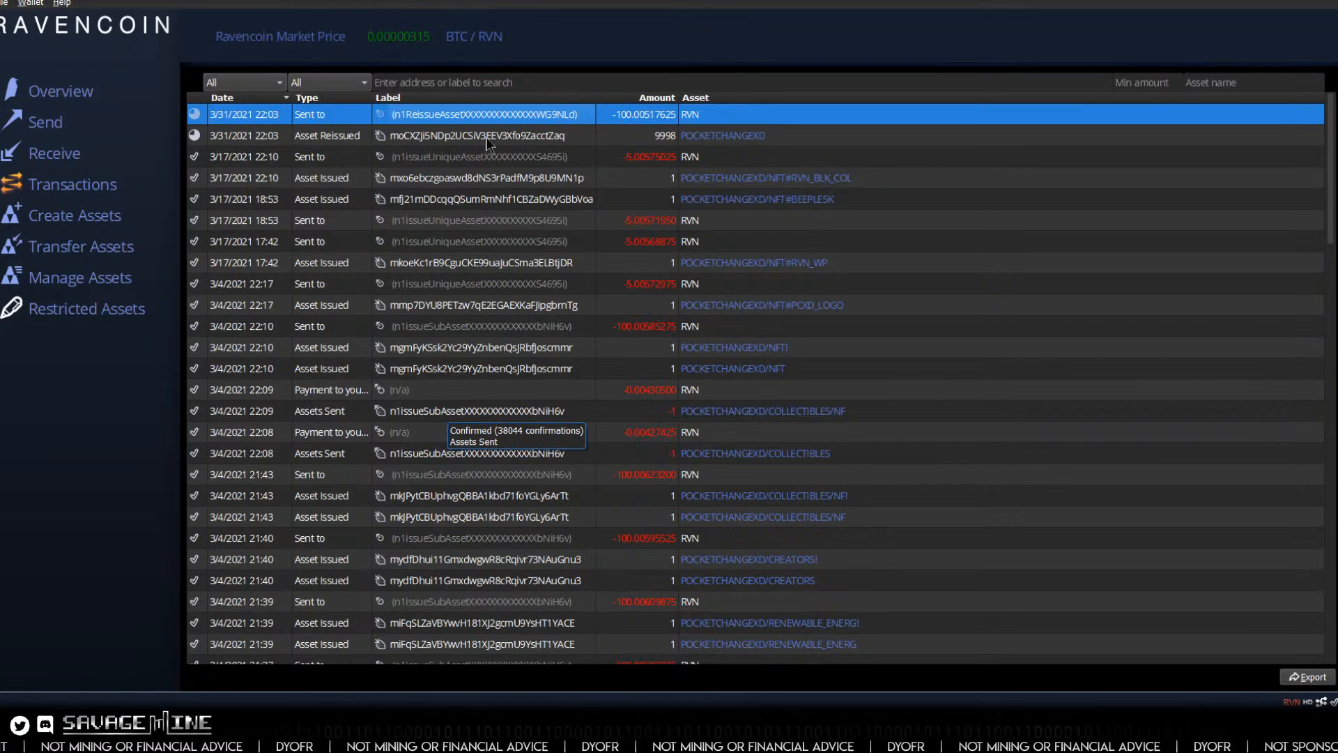
pyautogui.rightClick(526, 412)
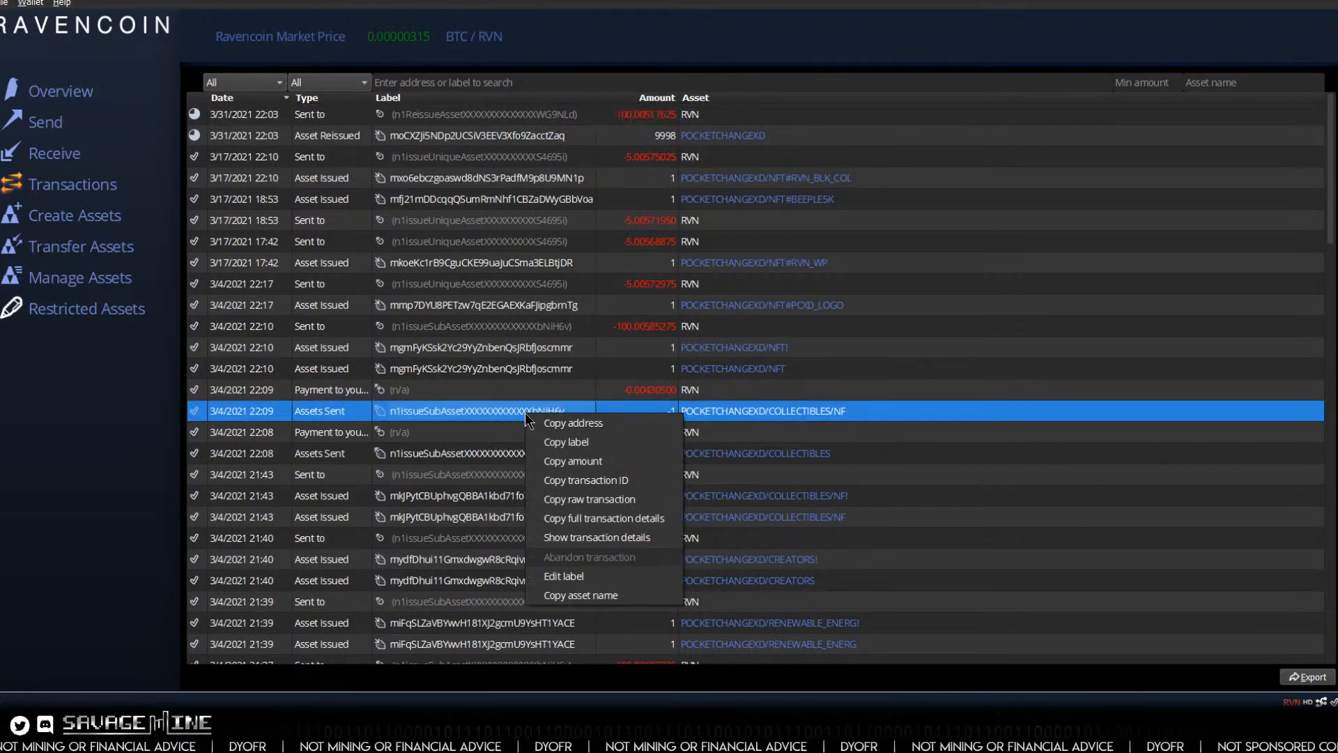
pyautogui.click(565, 423)
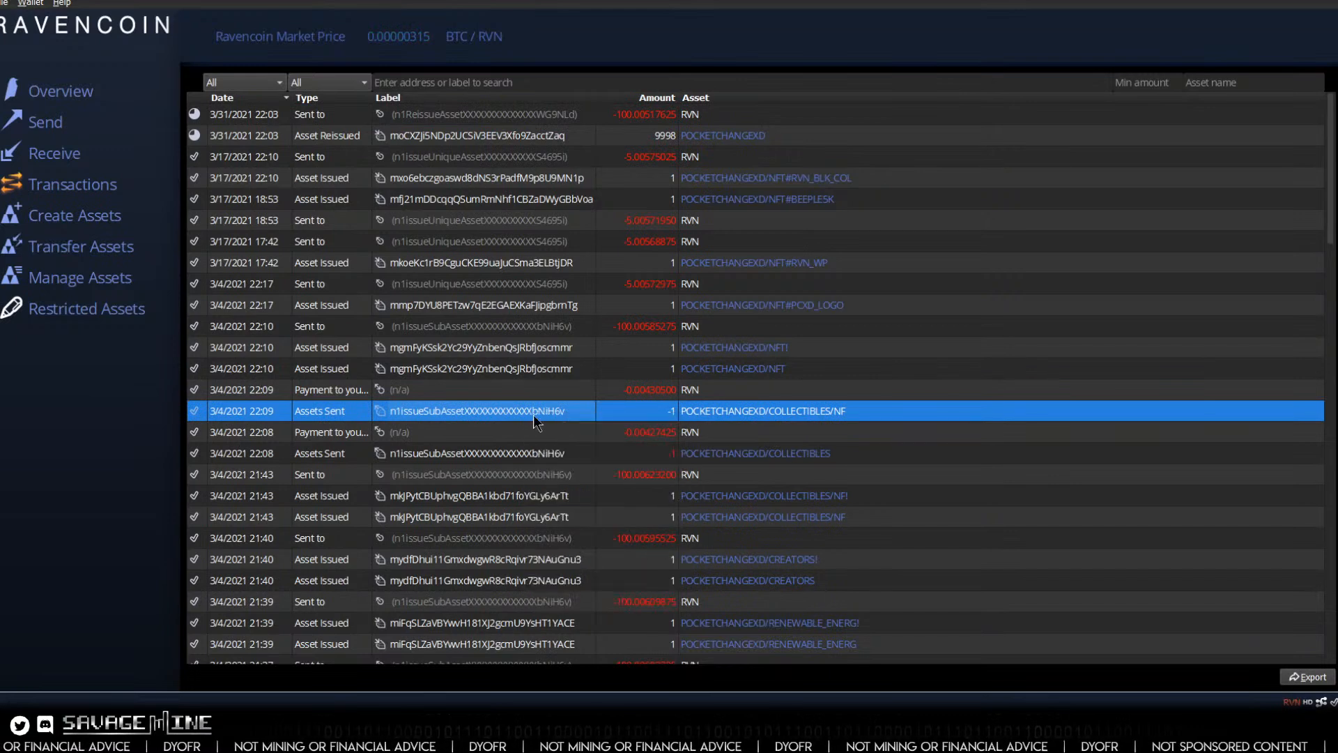
# Step: Return to the wallet overview and view the actions available for the POCKETCHANGEXD/COLLECTIBLES! asset
pyautogui.click(52, 95)
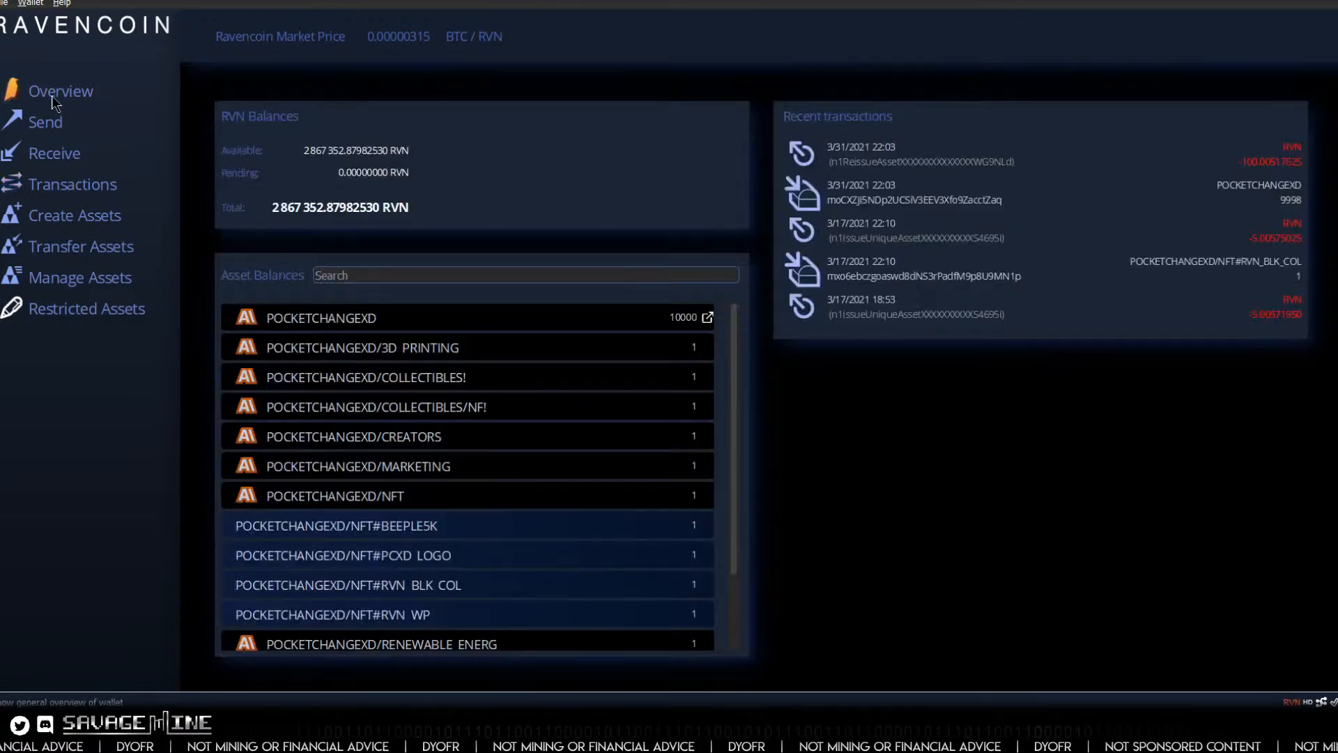
pyautogui.rightClick(435, 378)
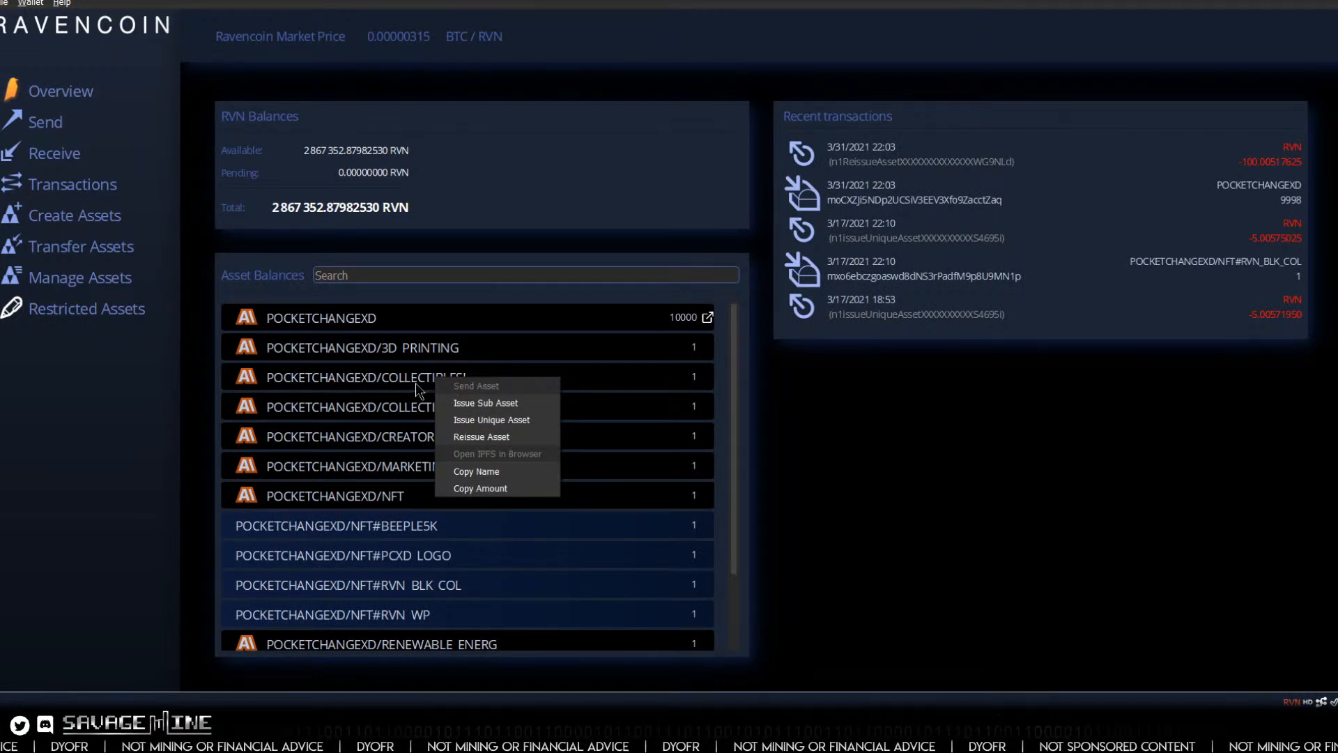
pyautogui.click(416, 383)
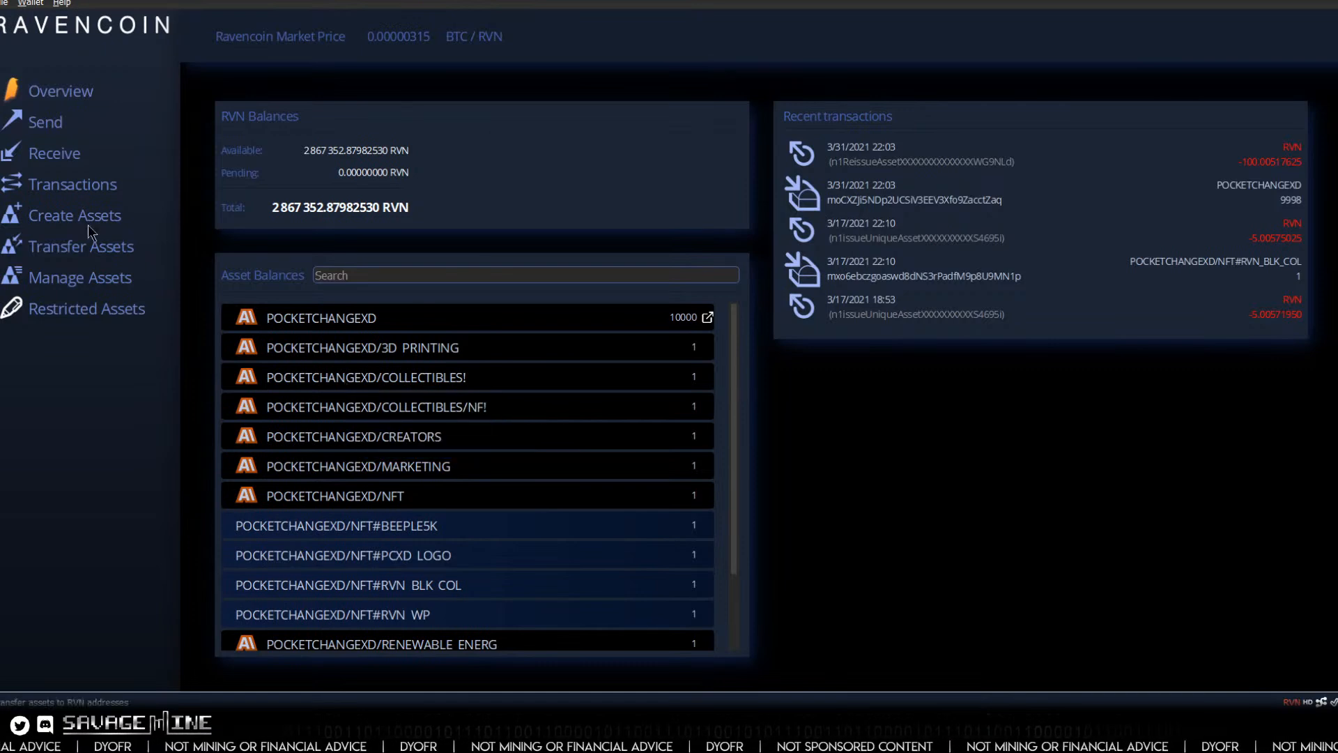
# Step: Choose POCKETCHANGEXD/COLLECTIBLES as the asset to reissue and try a quantity of 1, restoring it to 0
pyautogui.click(86, 276)
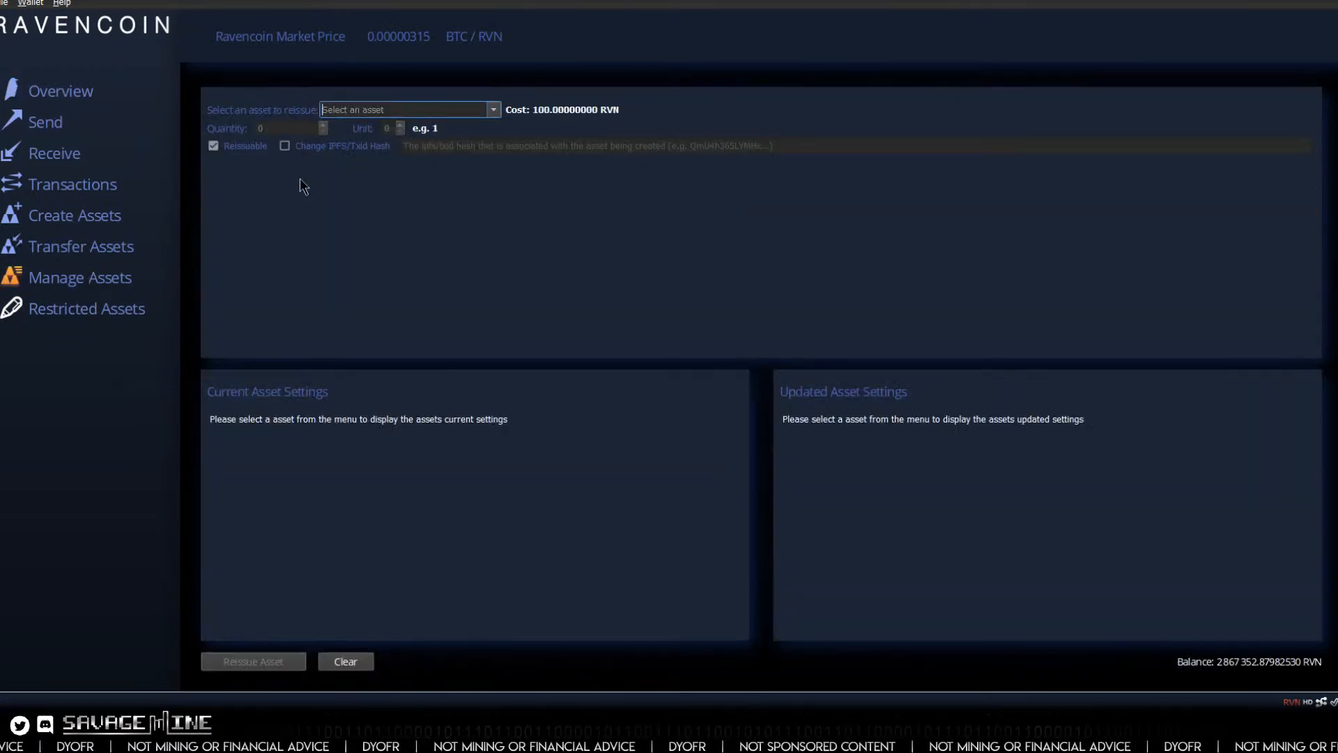
pyautogui.click(487, 110)
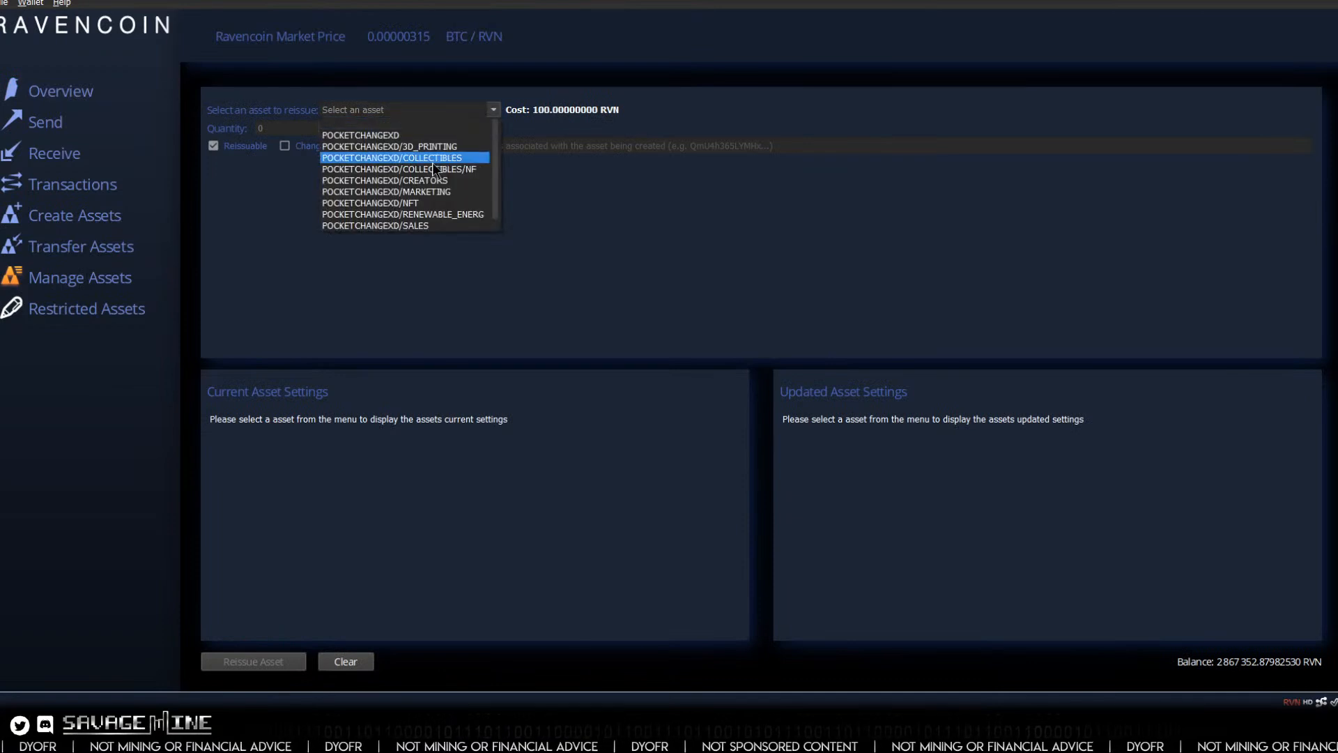
pyautogui.click(410, 159)
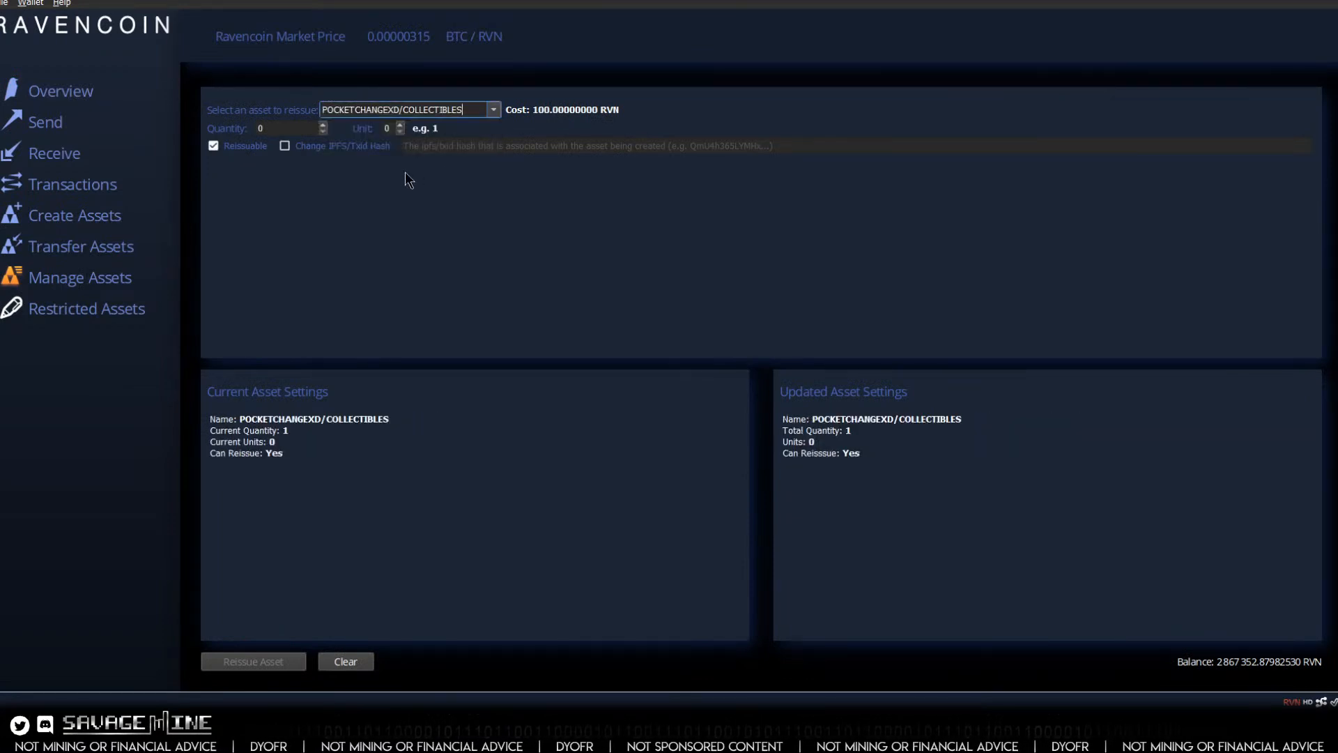
pyautogui.click(323, 124)
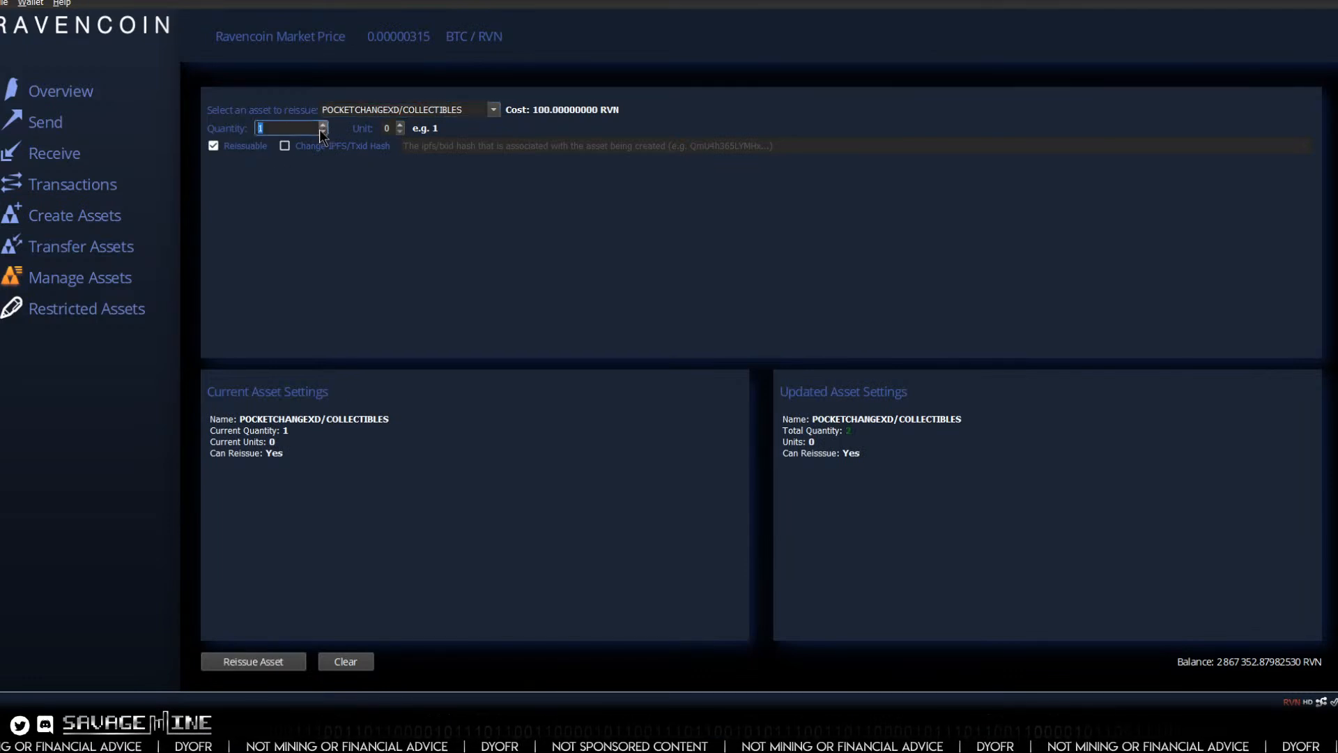
pyautogui.click(323, 131)
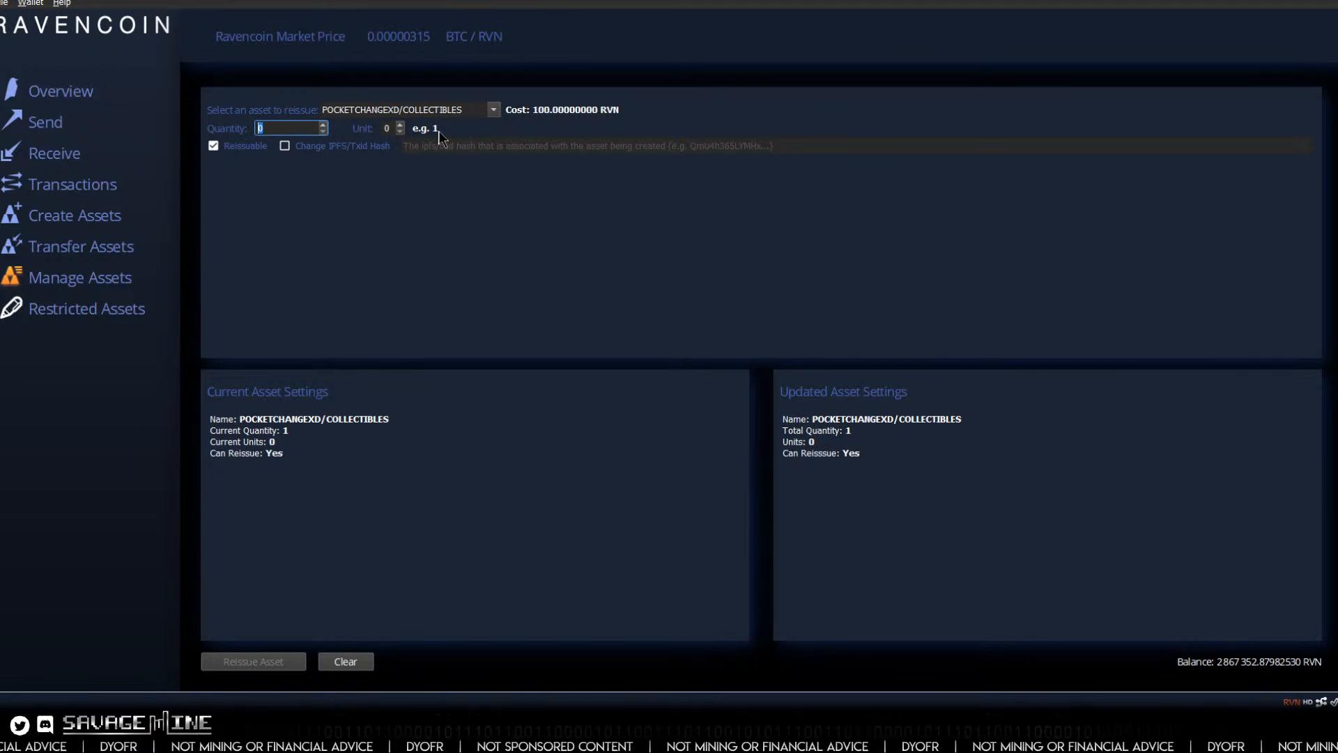
# Step: Return to the wallet overview and compare the actions available for POCKETCHANGEXD/COLLECTIBLES/NF! and POCKETCHANGEXD/COLLECTIBLES!
pyautogui.click(47, 94)
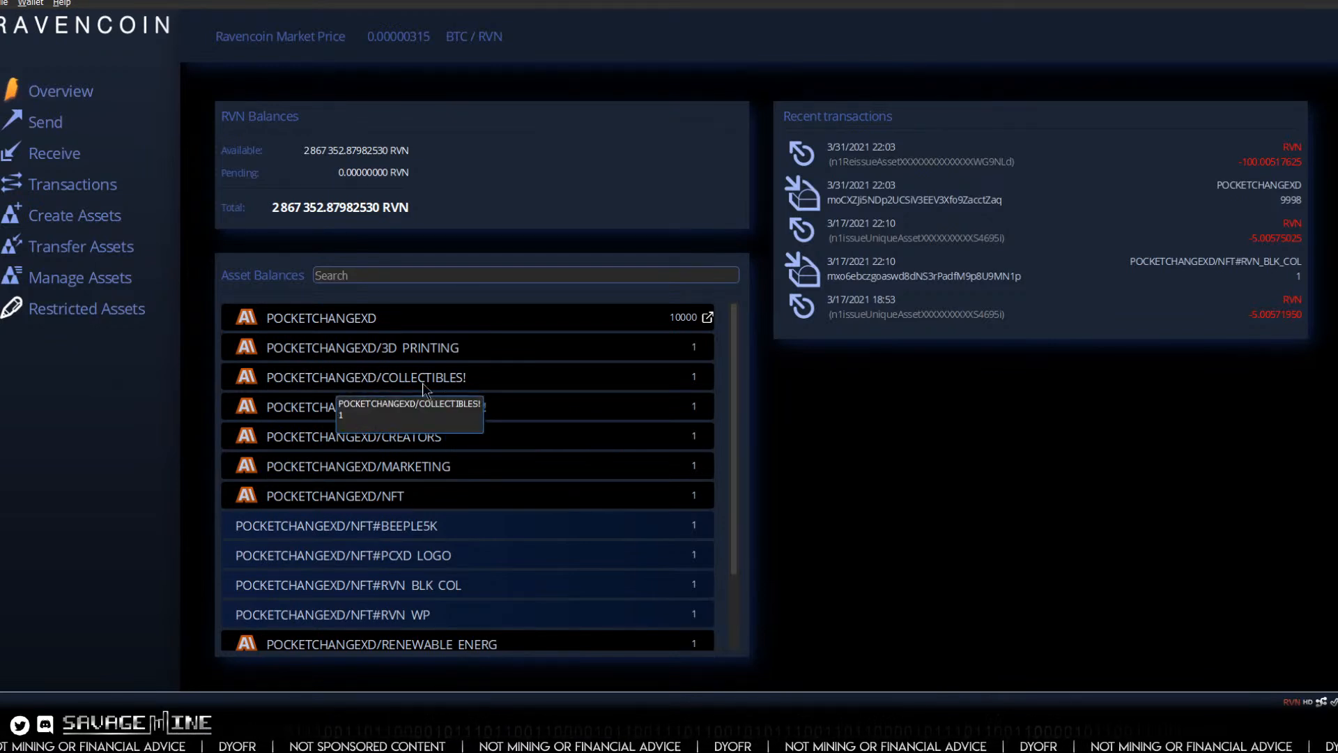
pyautogui.rightClick(312, 404)
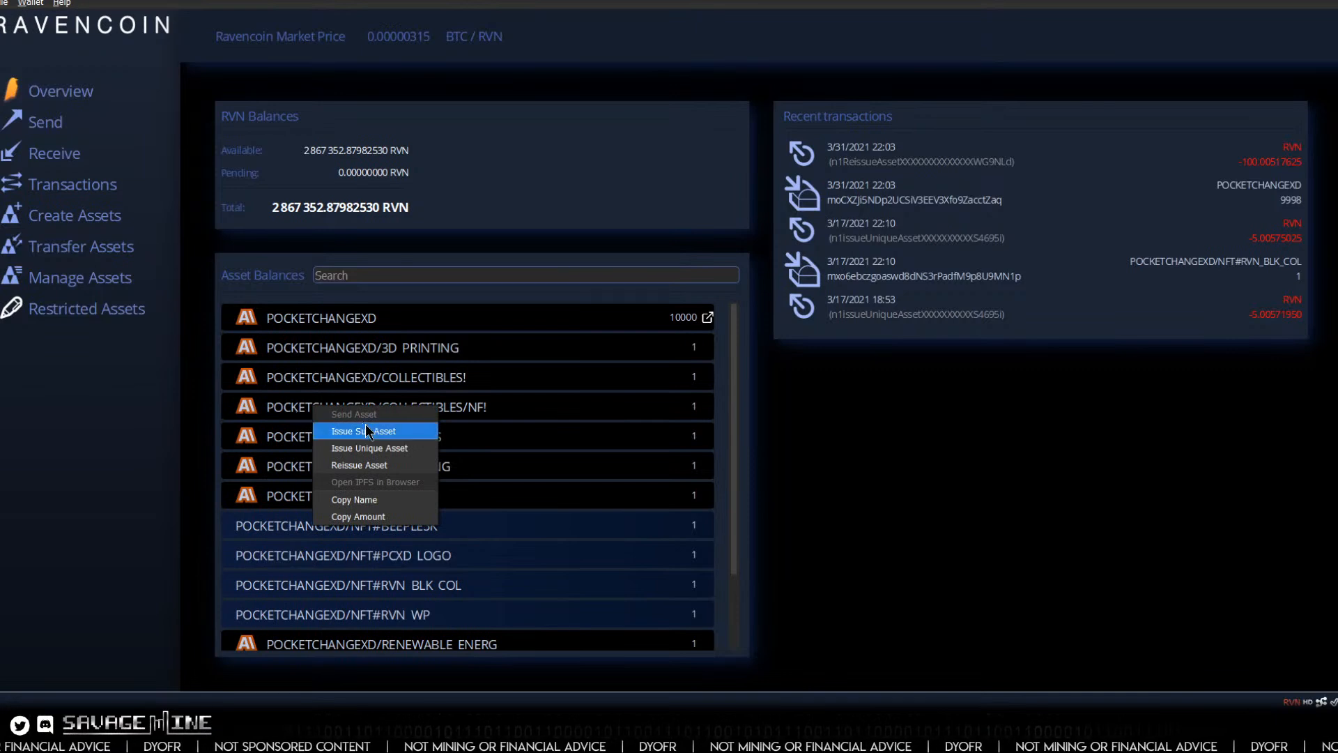
pyautogui.rightClick(377, 377)
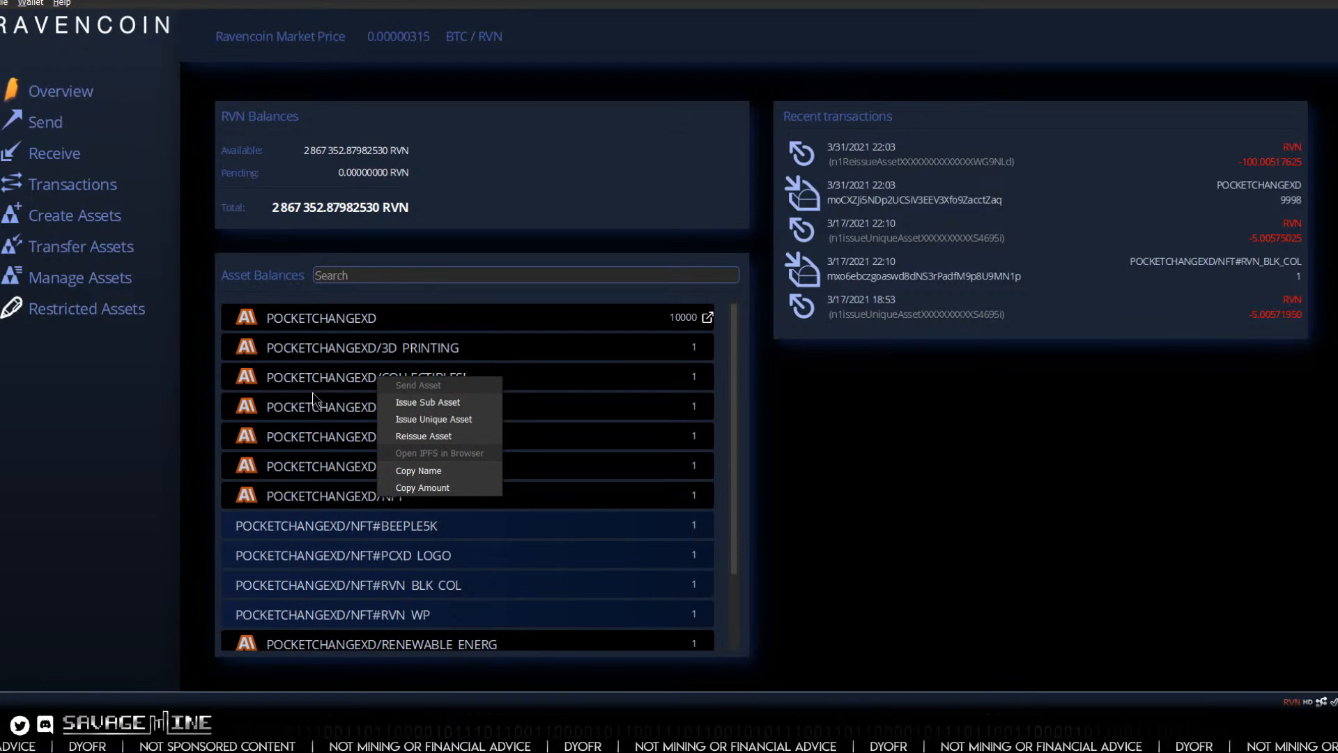
pyautogui.click(142, 408)
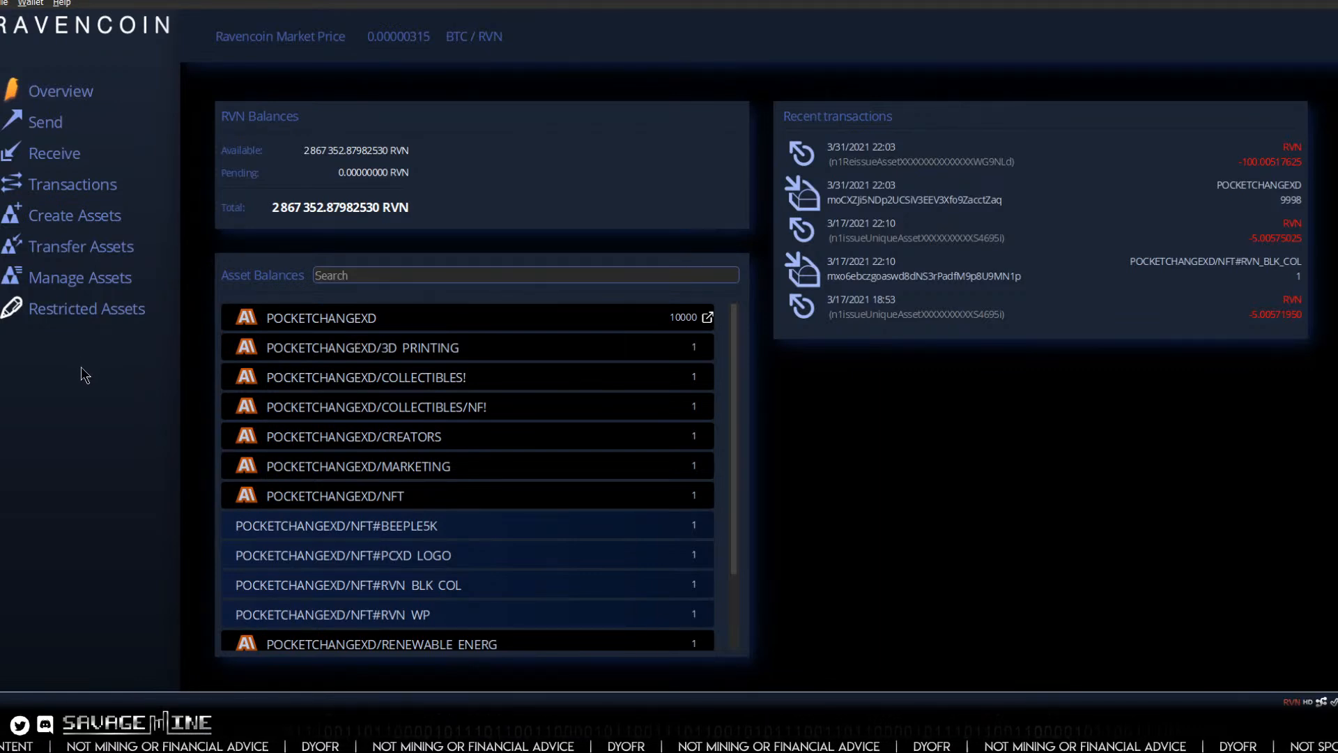
pyautogui.scroll(-1, 449, 457)
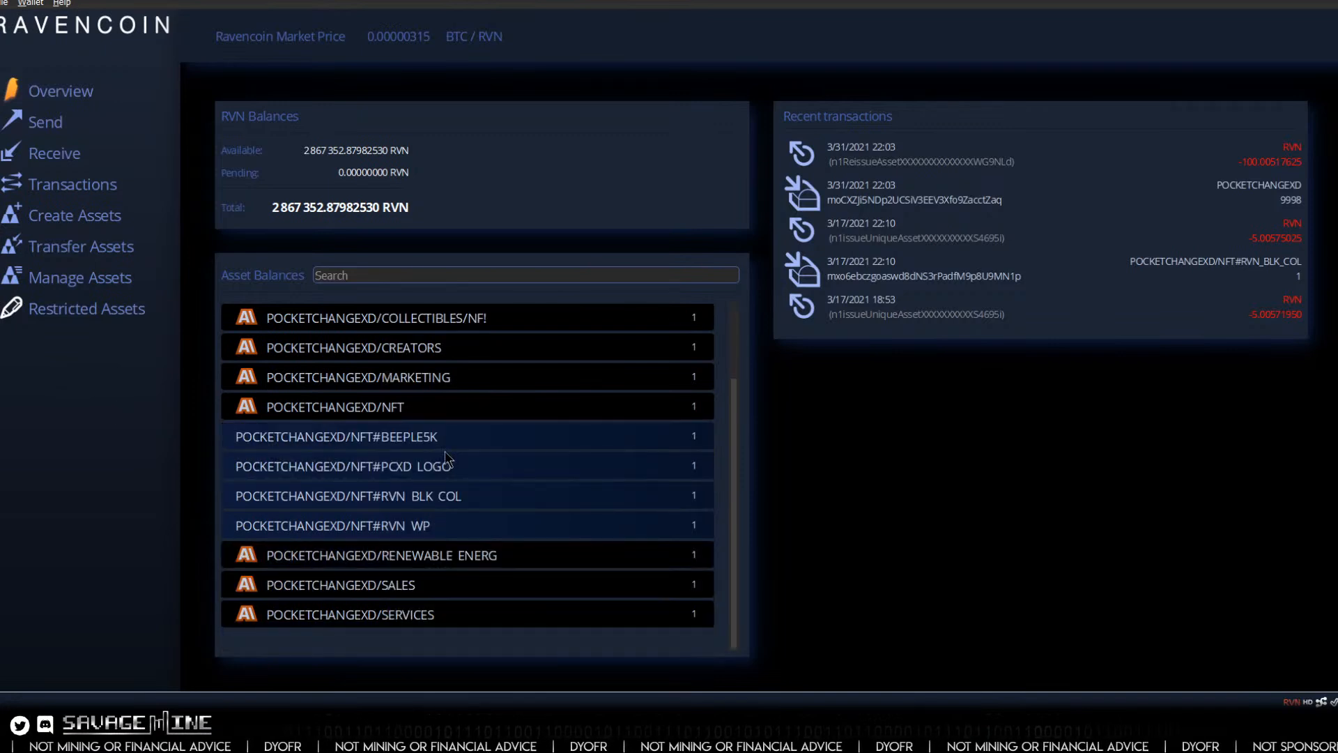
pyautogui.scroll(1, 445, 452)
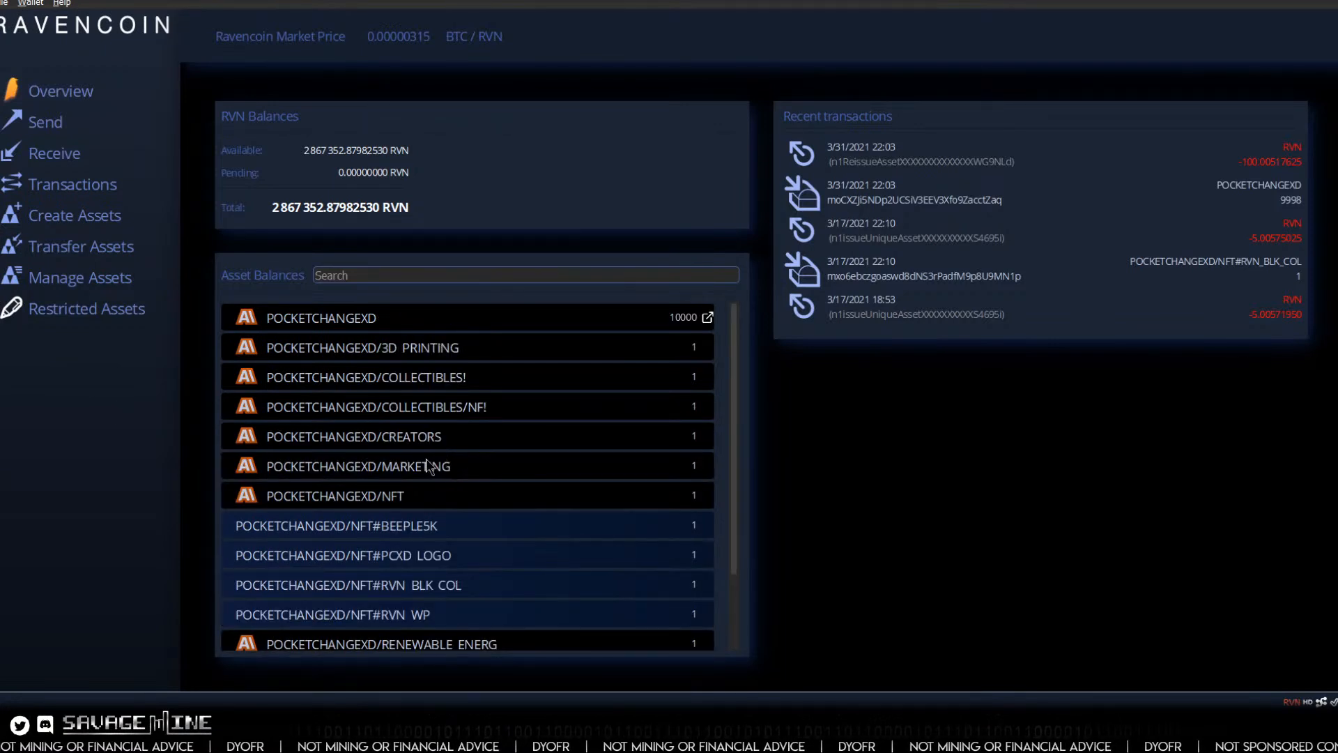